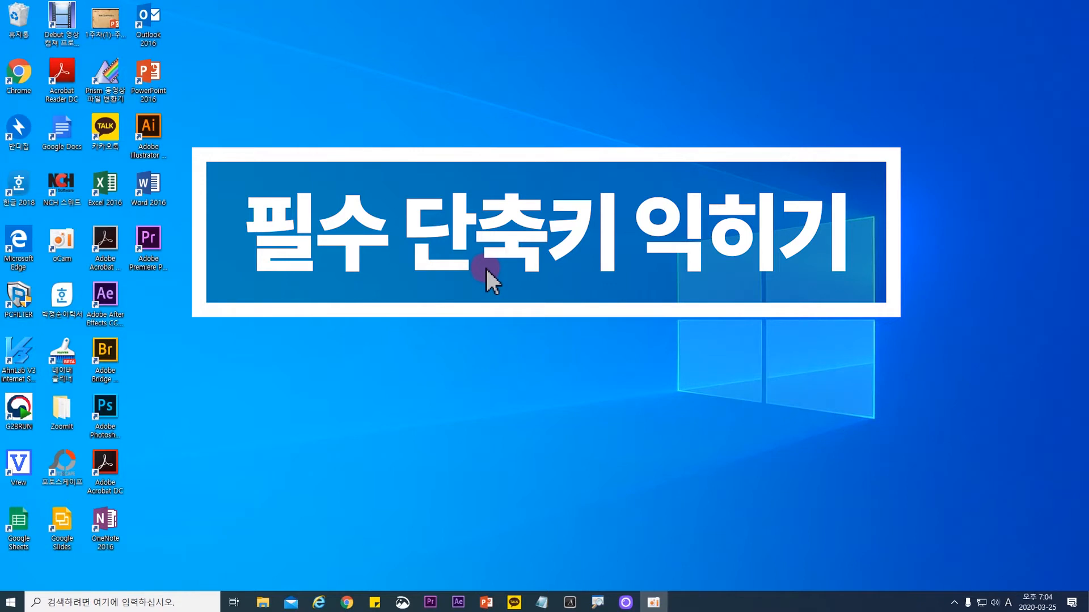
# Launch Adobe Premiere Pro and start a new project named "실습-03(기초영상편집+필수단축키)".
pyautogui.doubleClick(154, 245)
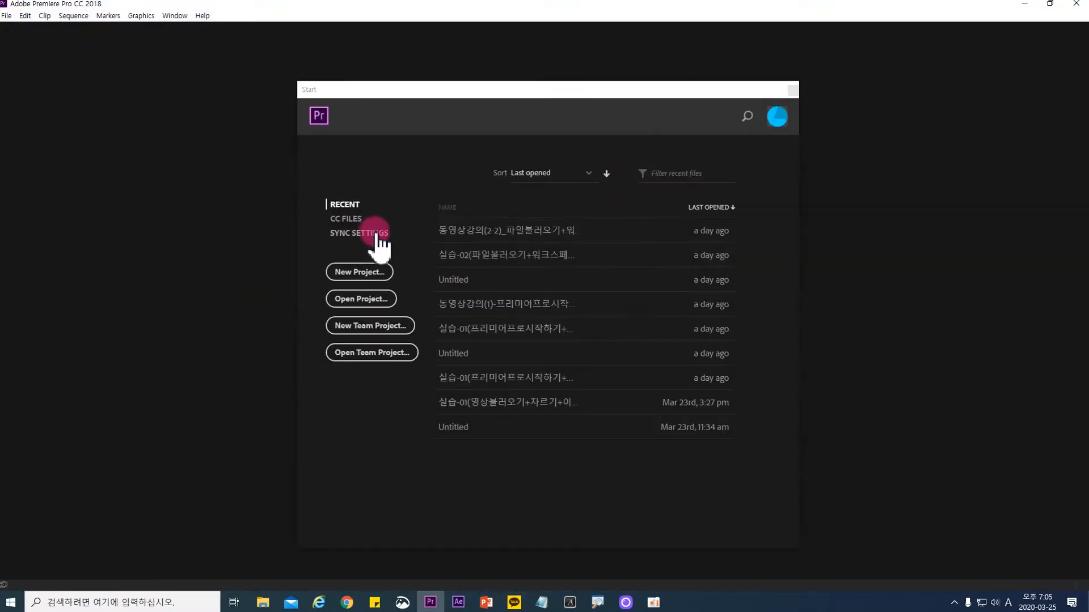
pyautogui.click(357, 272)
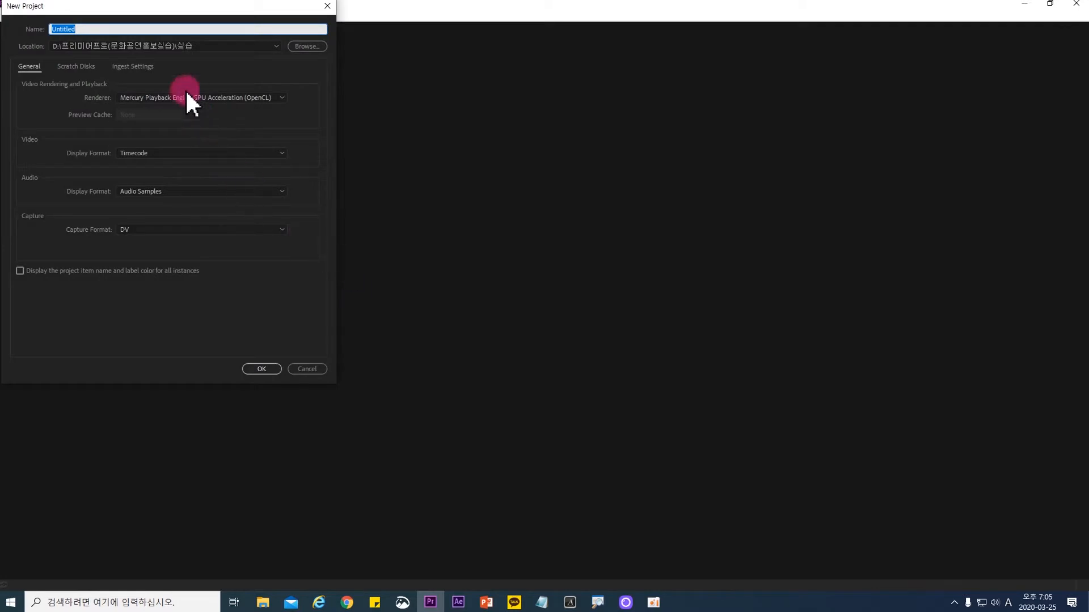
pyautogui.press('Hangul')
pyautogui.write('실습')
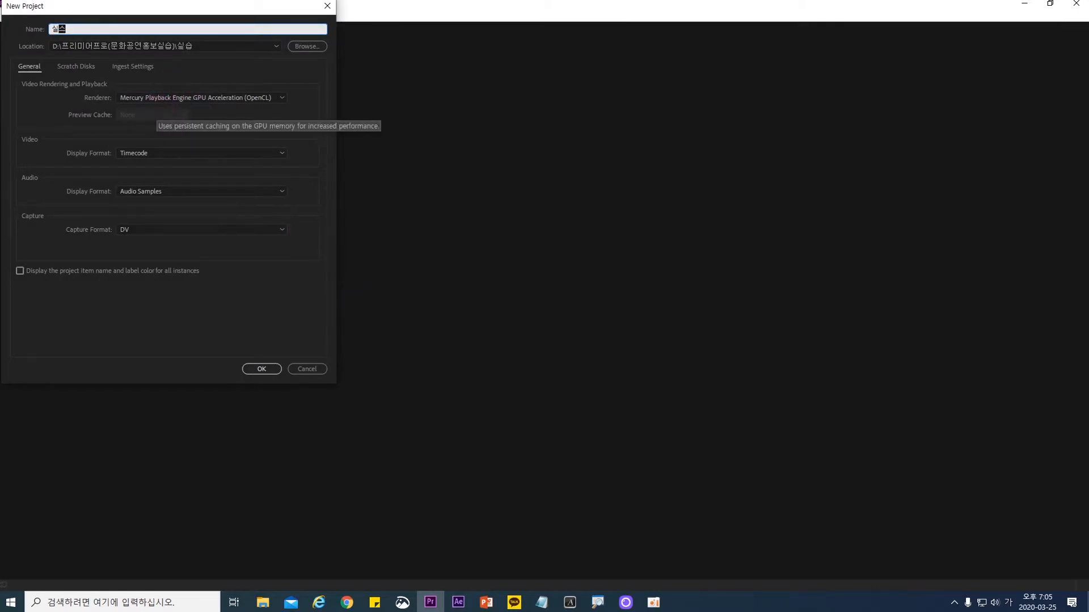
pyautogui.write('-03')
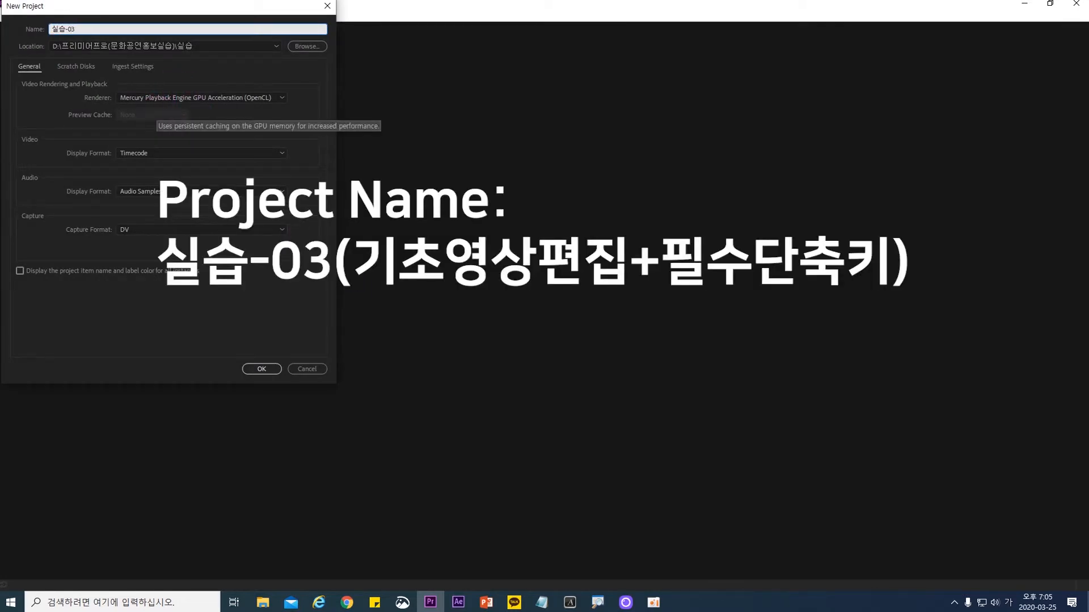
pyautogui.write('(')
pyautogui.write('기초영ㅅ')
pyautogui.write('편집')
pyautogui.write('+')
pyautogui.write('필수단추')
pyautogui.write('ㄱㅋ')
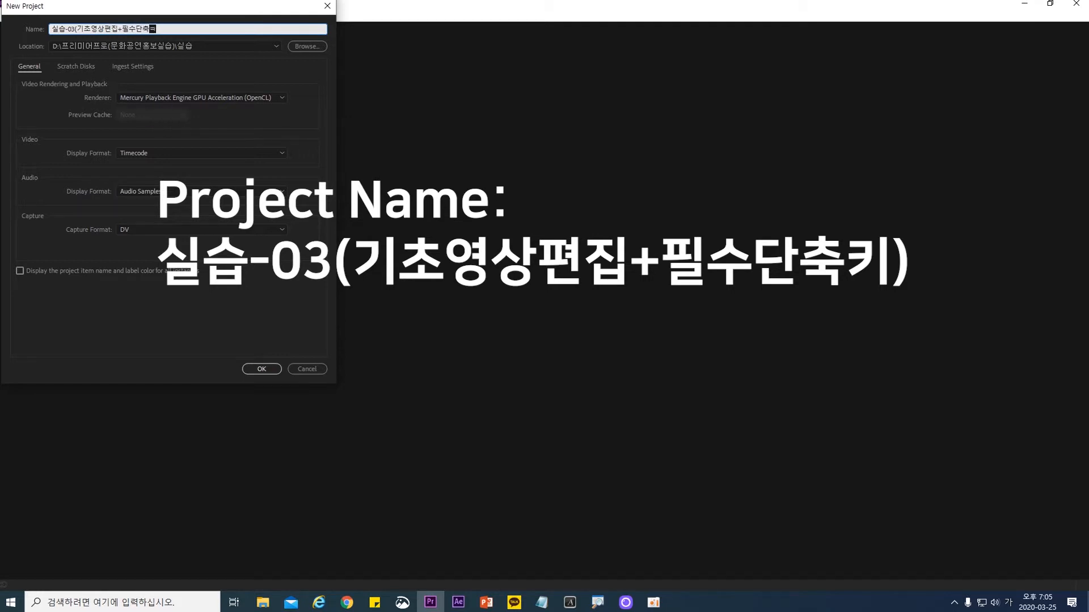
pyautogui.write(')')
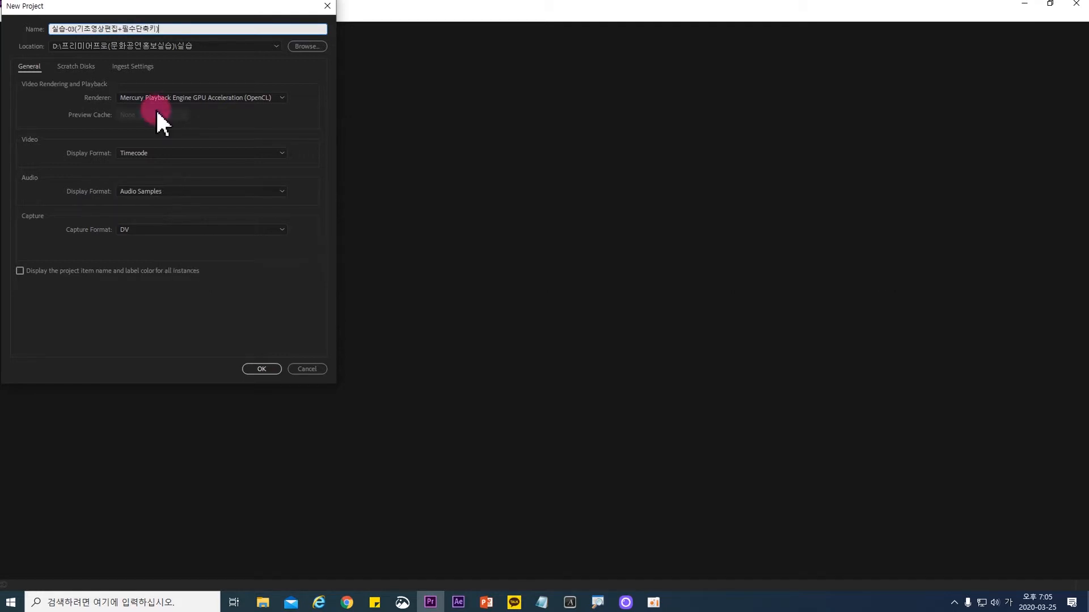
# Set the project location to the 실습 folder inside D:\프리미어프로(문화공연홍보실습) and create the project.
pyautogui.click(307, 47)
pyautogui.click(57, 250)
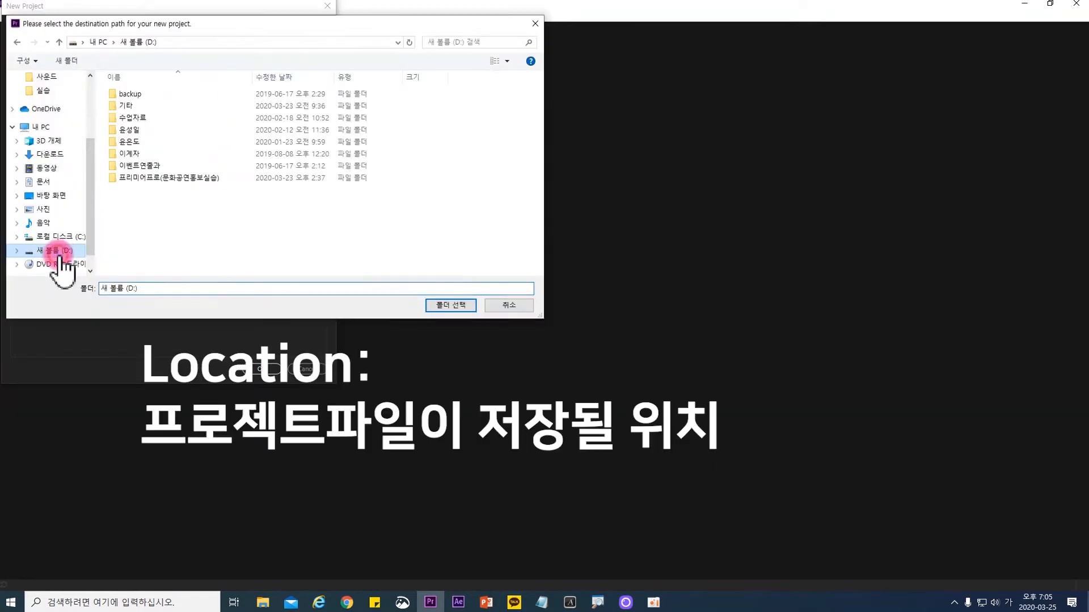
pyautogui.doubleClick(143, 178)
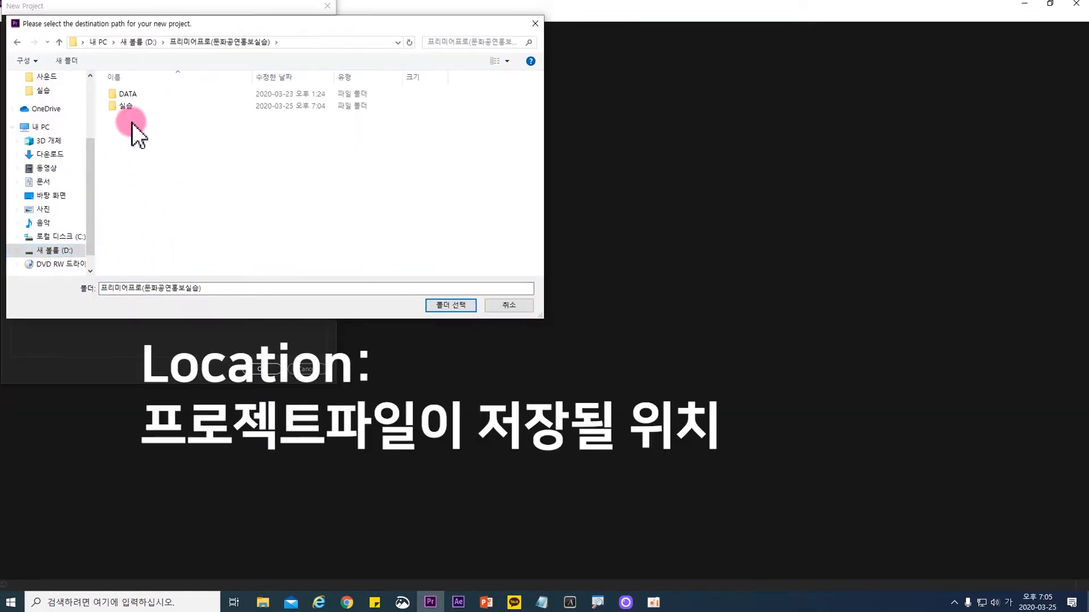
pyautogui.click(126, 106)
pyautogui.click(446, 304)
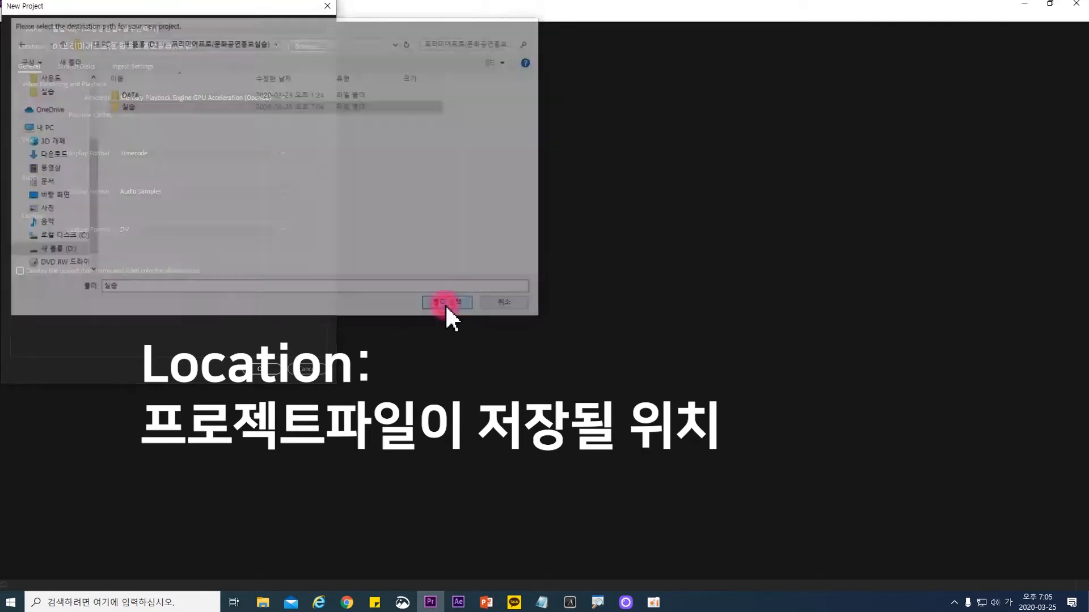
pyautogui.click(262, 369)
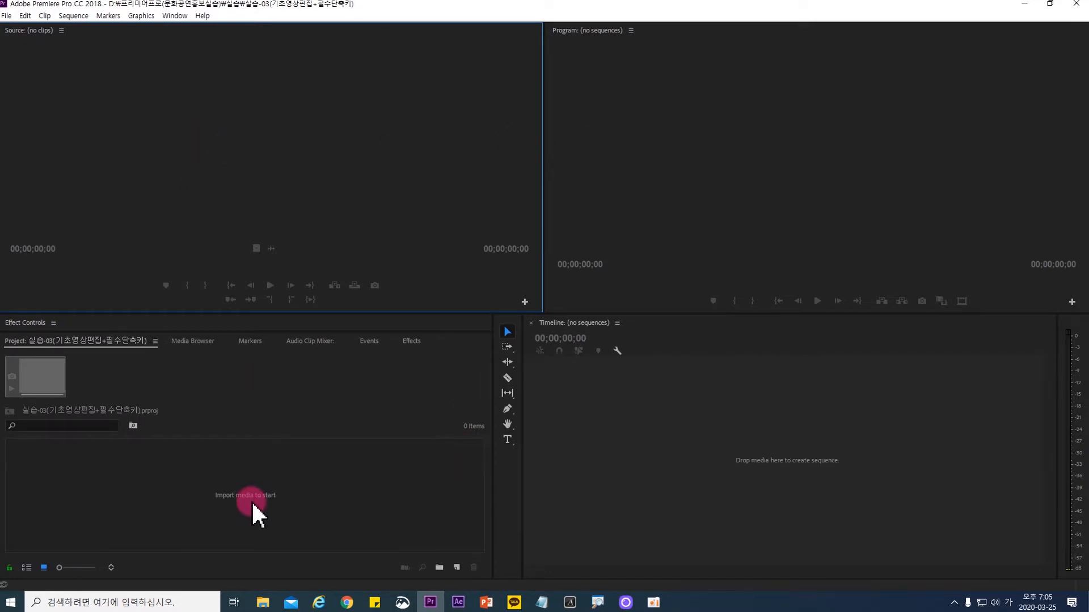
# Import the video clips exam(Venice-1), exam(Venice-2) and exam(여행-1) into the project and deselect them.
pyautogui.click(190, 508)
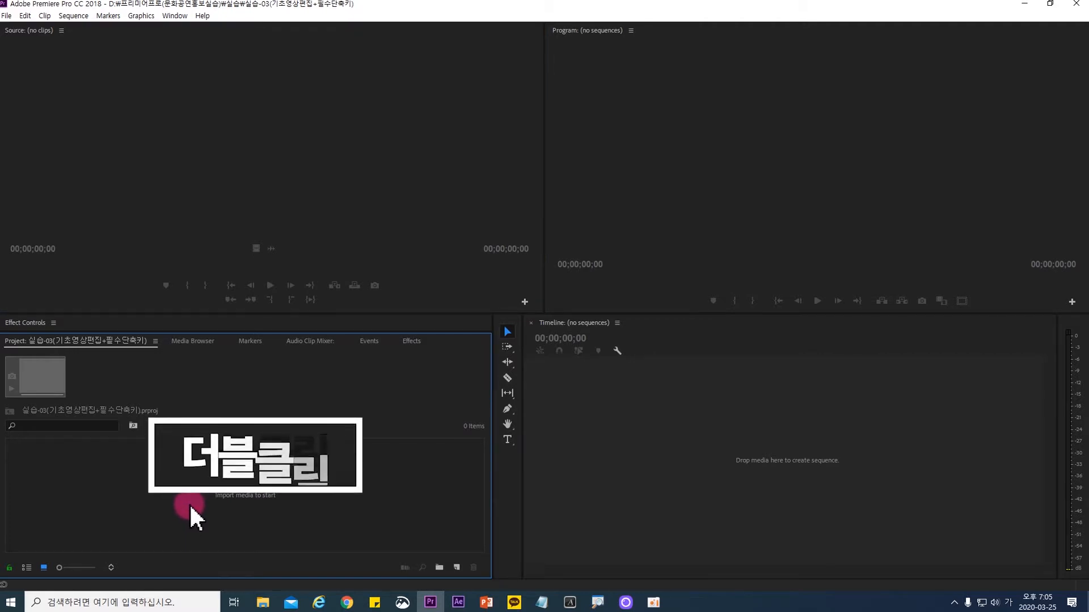
pyautogui.doubleClick(253, 491)
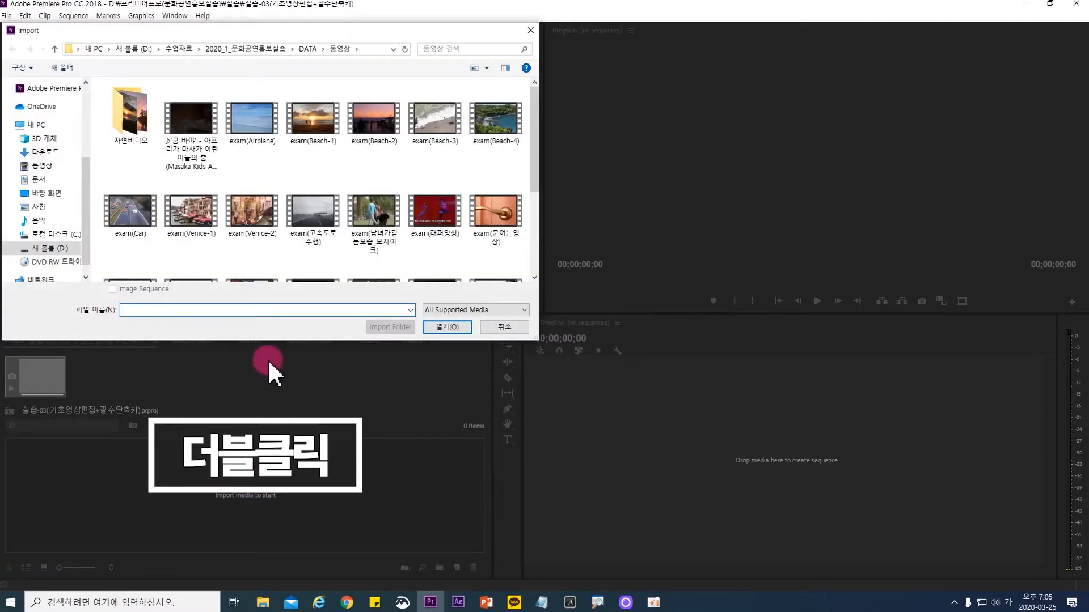
pyautogui.moveTo(532, 176); pyautogui.dragTo(533, 203)
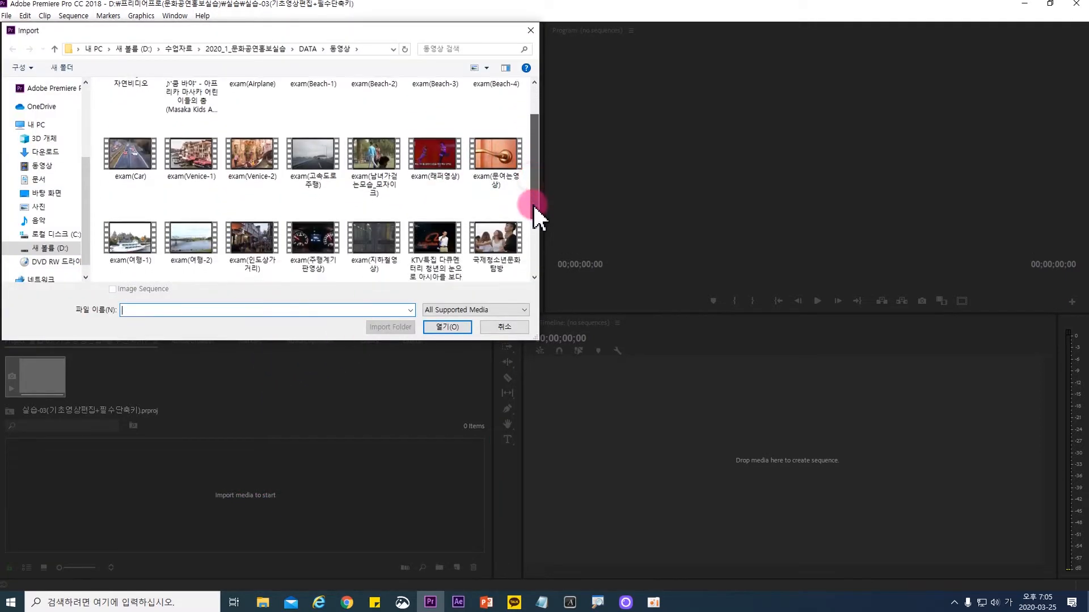
pyautogui.click(189, 166)
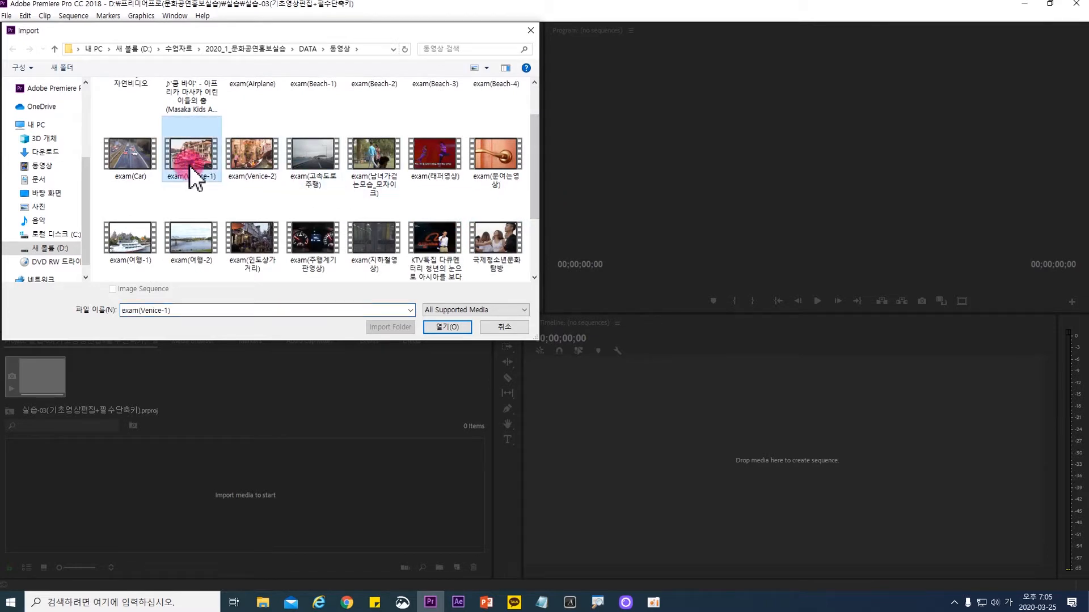
pyautogui.keyDown('ctrl'); pyautogui.click(262, 162); pyautogui.keyUp('ctrl')
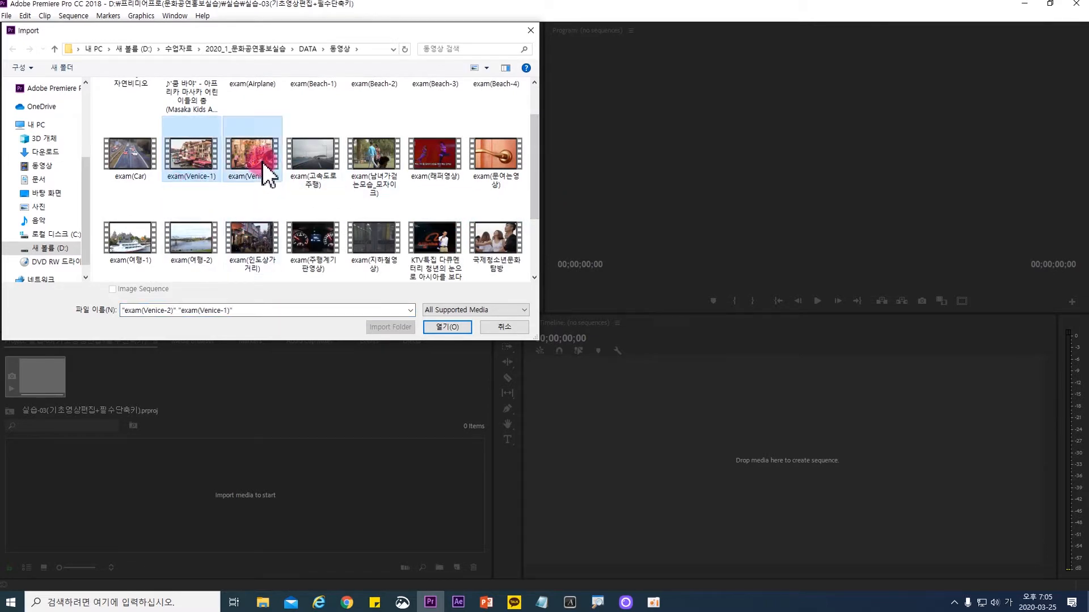
pyautogui.keyDown('ctrl'); pyautogui.click(127, 250); pyautogui.keyUp('ctrl')
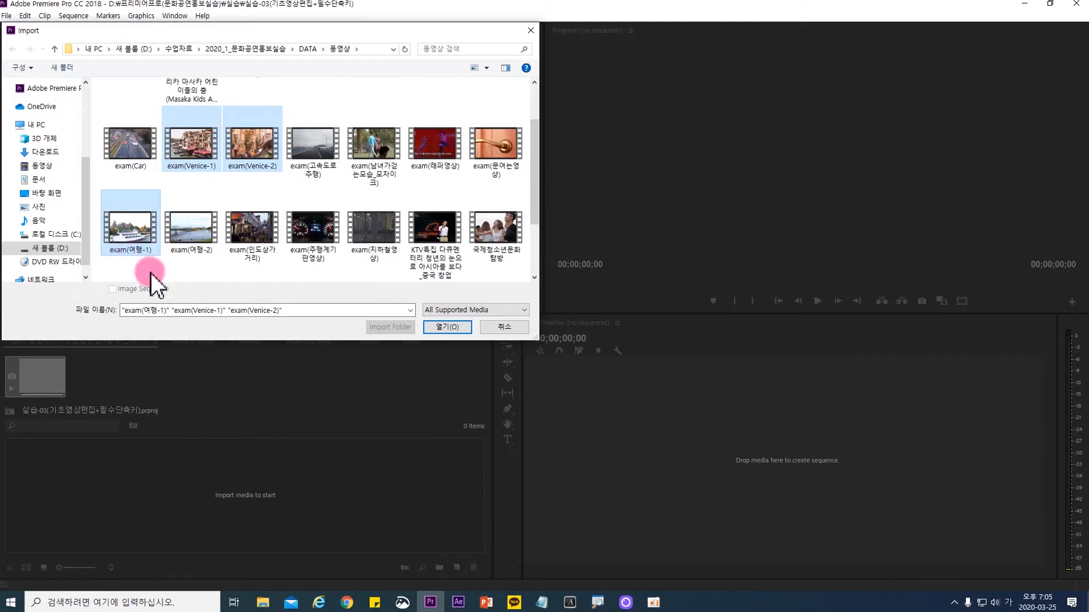
pyautogui.click(448, 326)
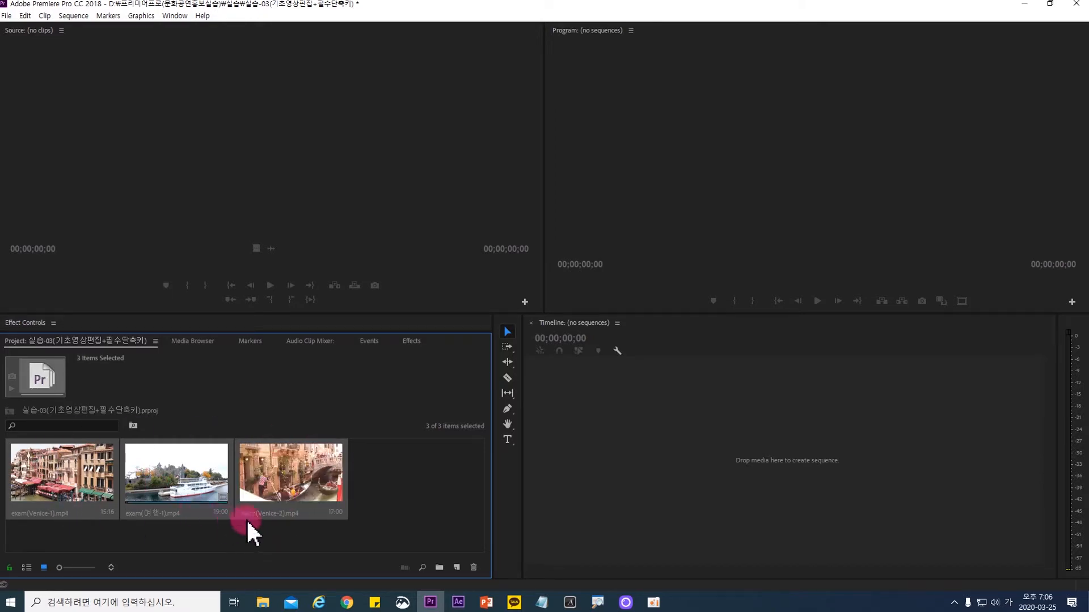
pyautogui.click(412, 505)
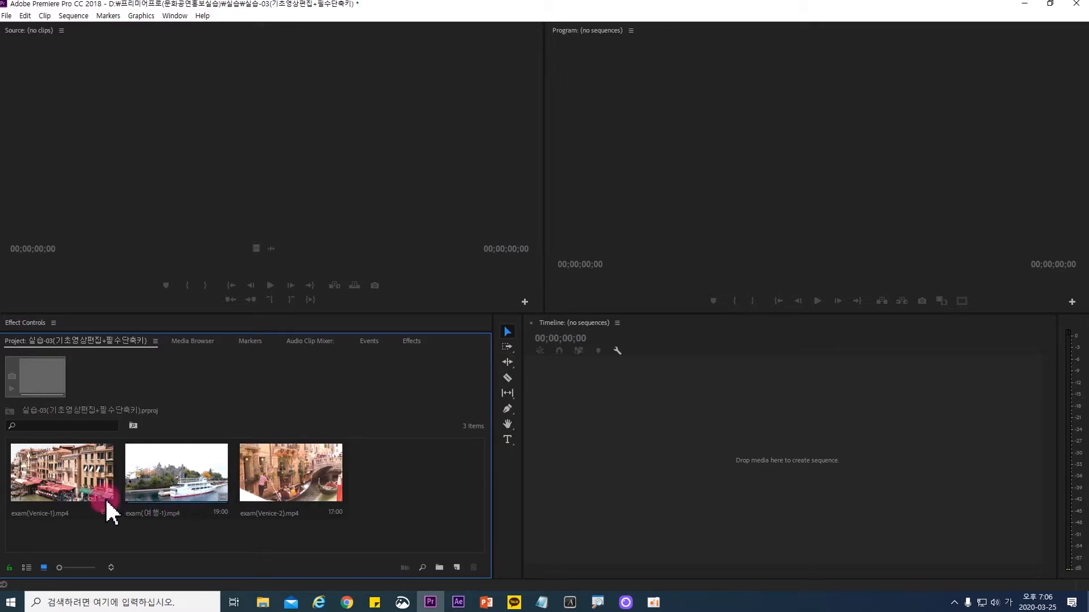
# Open exam(Venice-1).mp4, exam(여행-1).mp4 and exam(Venice-2).mp4 one after another in the Source monitor to preview them.
pyautogui.click(53, 485)
pyautogui.doubleClick(51, 481)
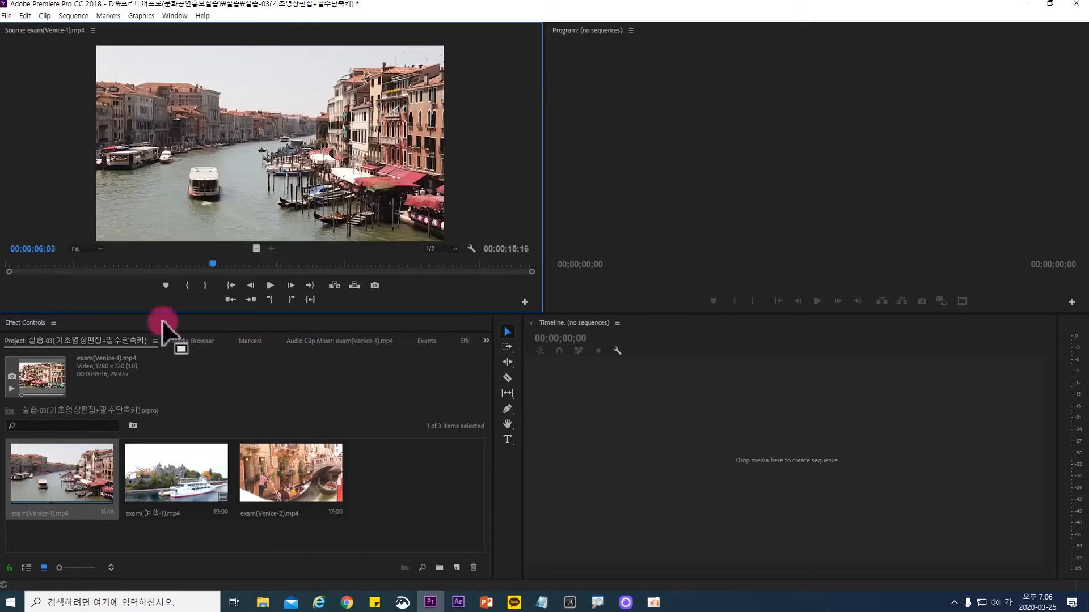
pyautogui.doubleClick(175, 461)
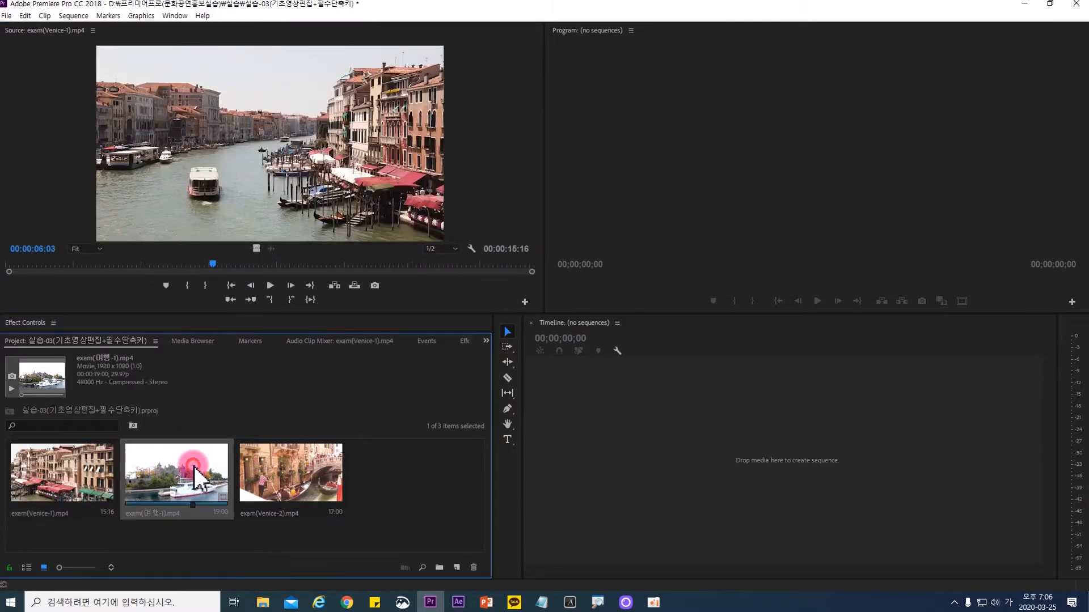
pyautogui.doubleClick(292, 479)
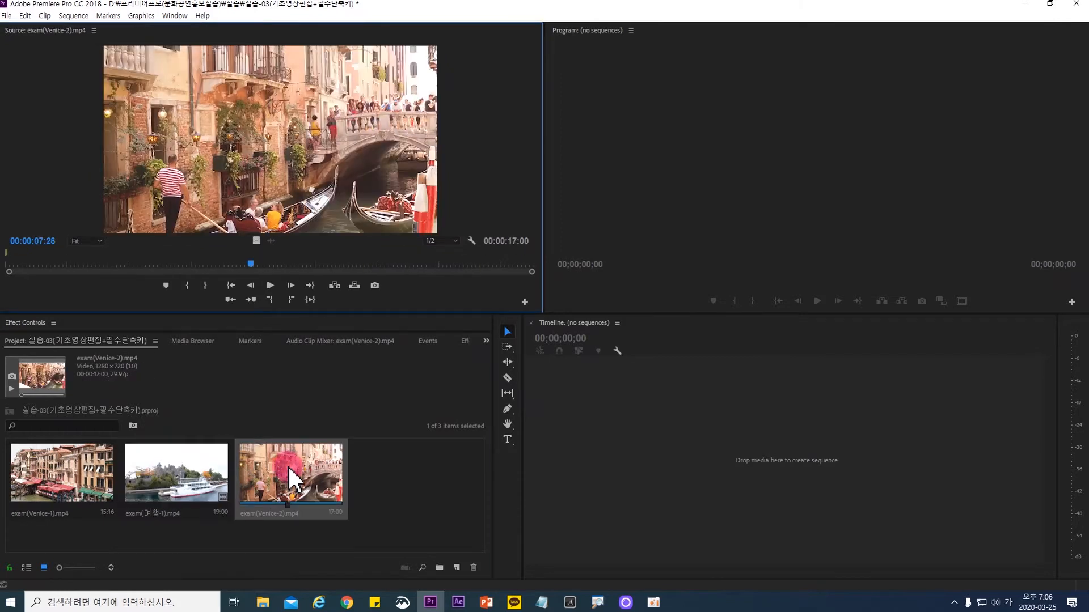
pyautogui.click(397, 467)
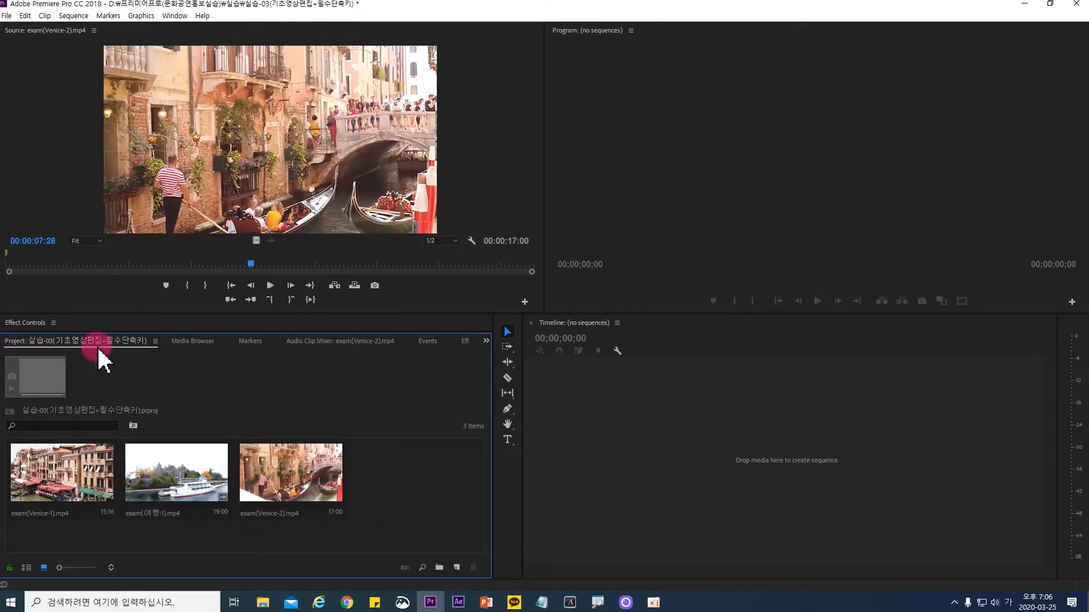
# Switch the project items to list view and back to icon view, twice.
pyautogui.click(27, 568)
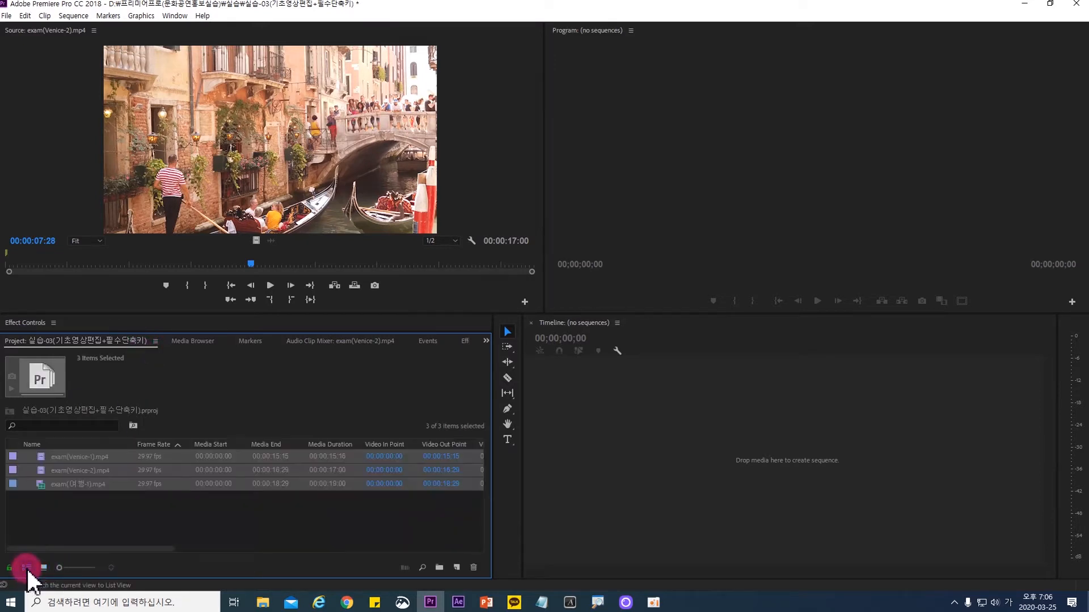
pyautogui.click(44, 570)
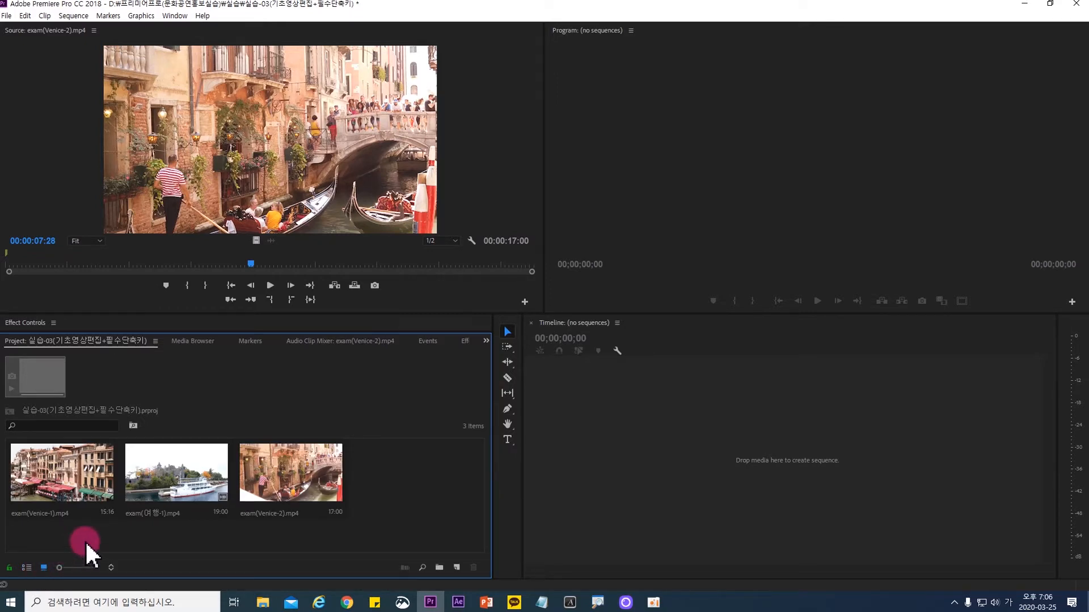
pyautogui.hotkey('ctrl', 'pageup')
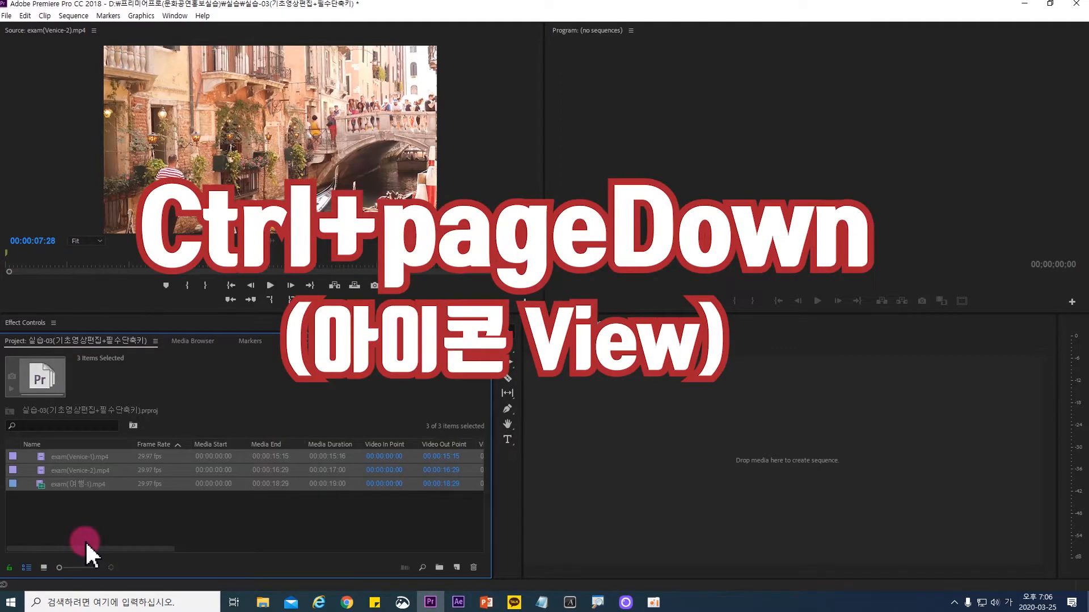
pyautogui.hotkey('ctrl', 'pagedown')
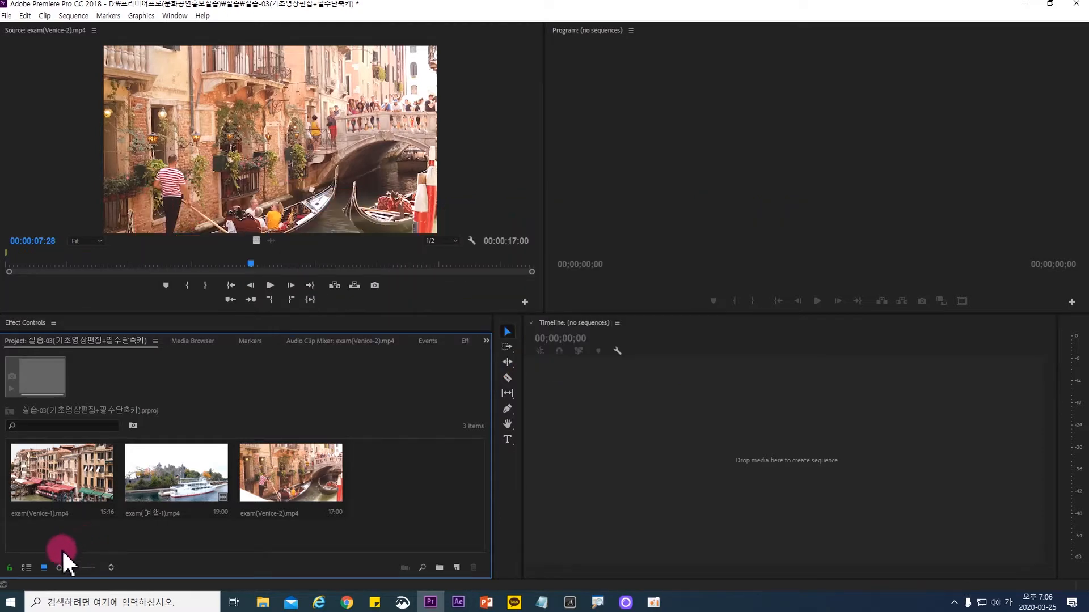
# Show the project items in list view with slightly enlarged rows and turn on their thumbnails.
pyautogui.click(26, 567)
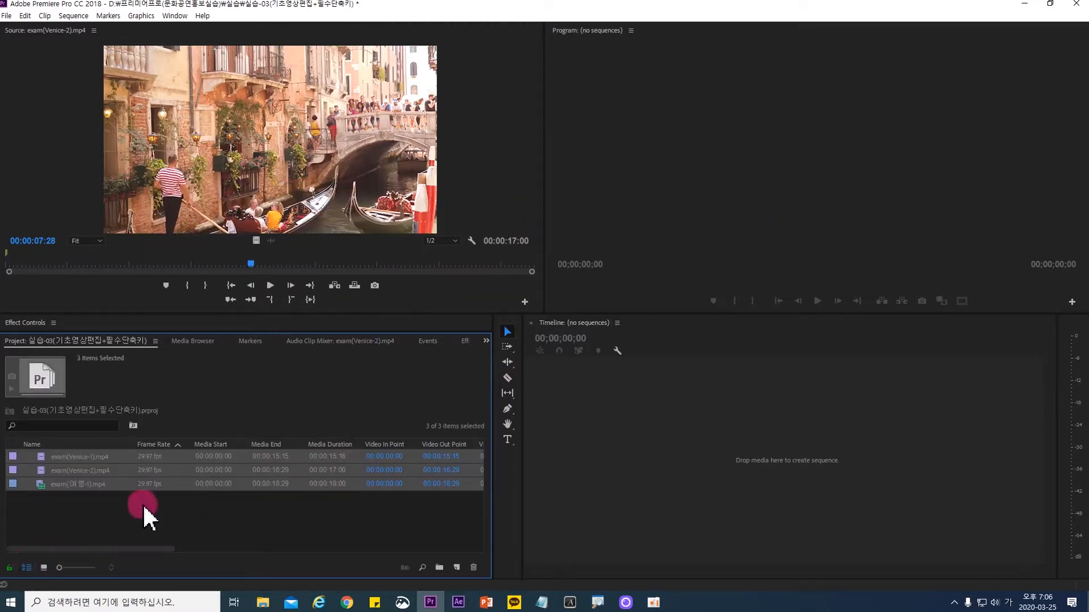
pyautogui.moveTo(59, 568); pyautogui.dragTo(69, 570)
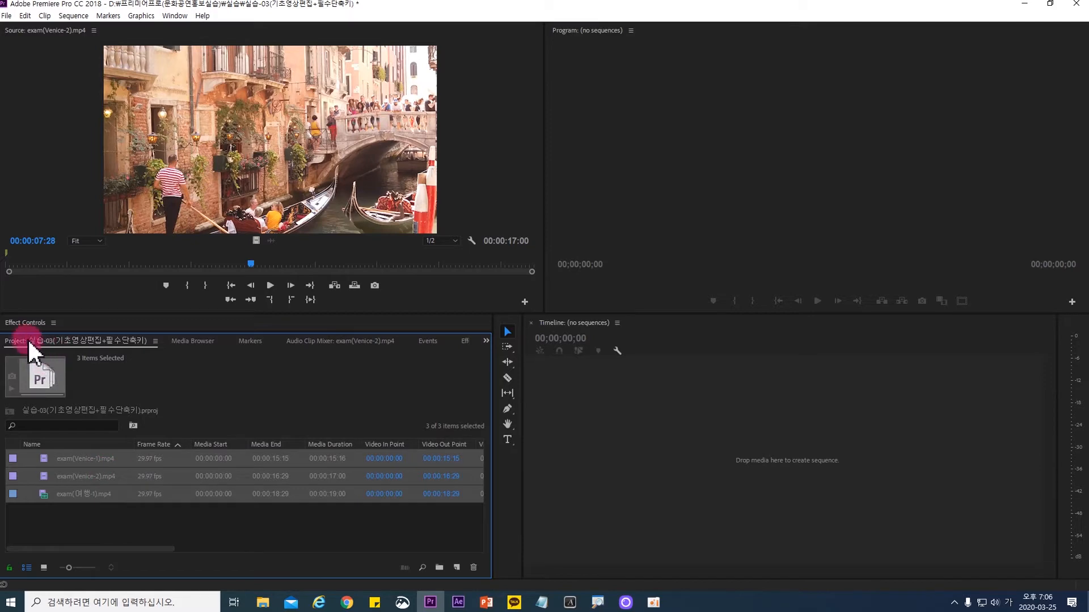
pyautogui.click(84, 342)
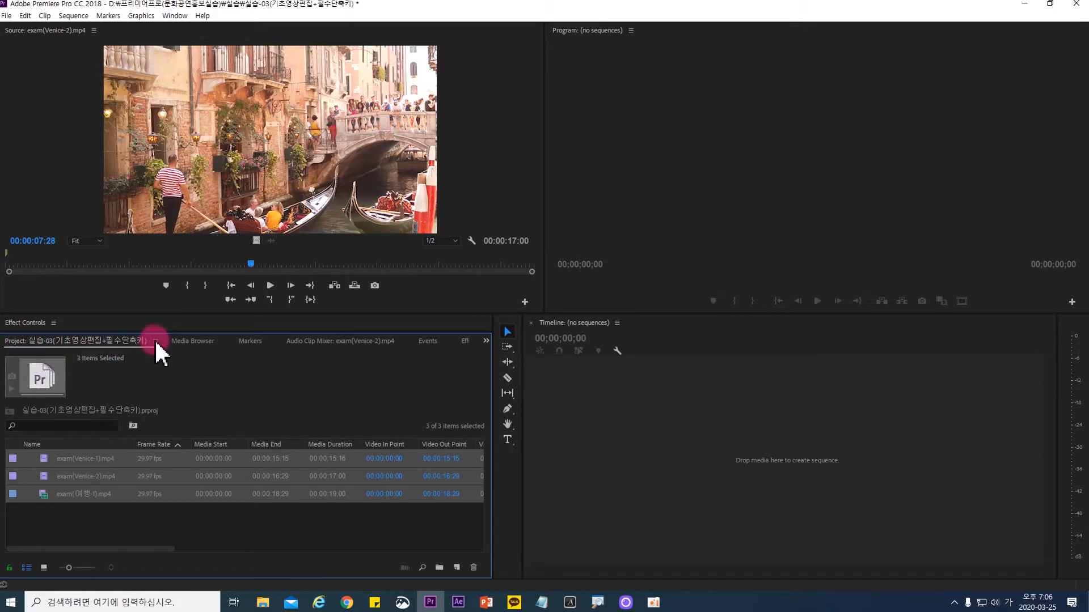
pyautogui.click(155, 340)
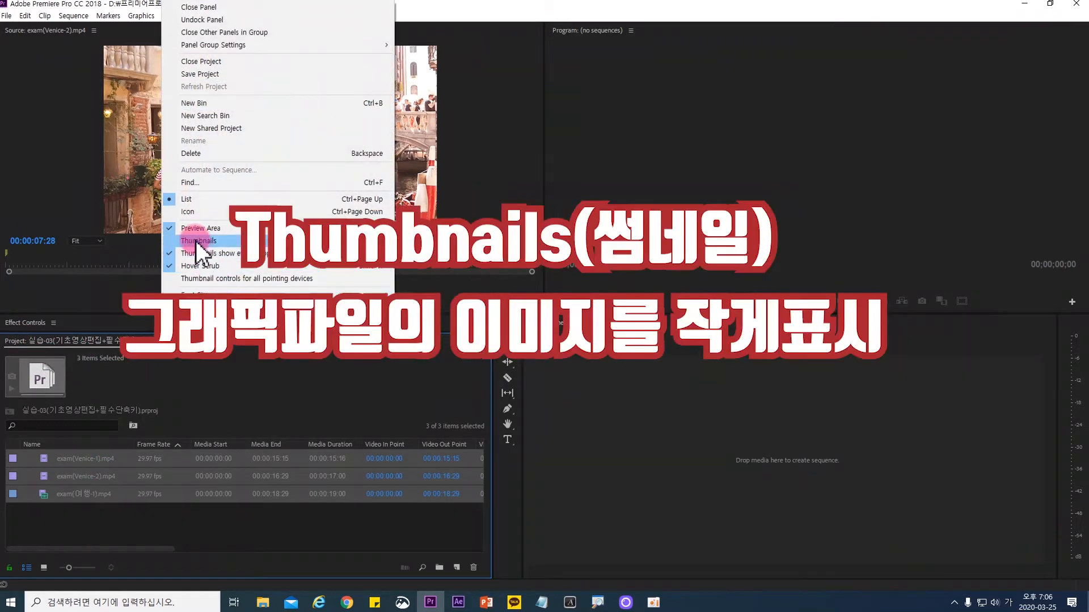
pyautogui.click(195, 242)
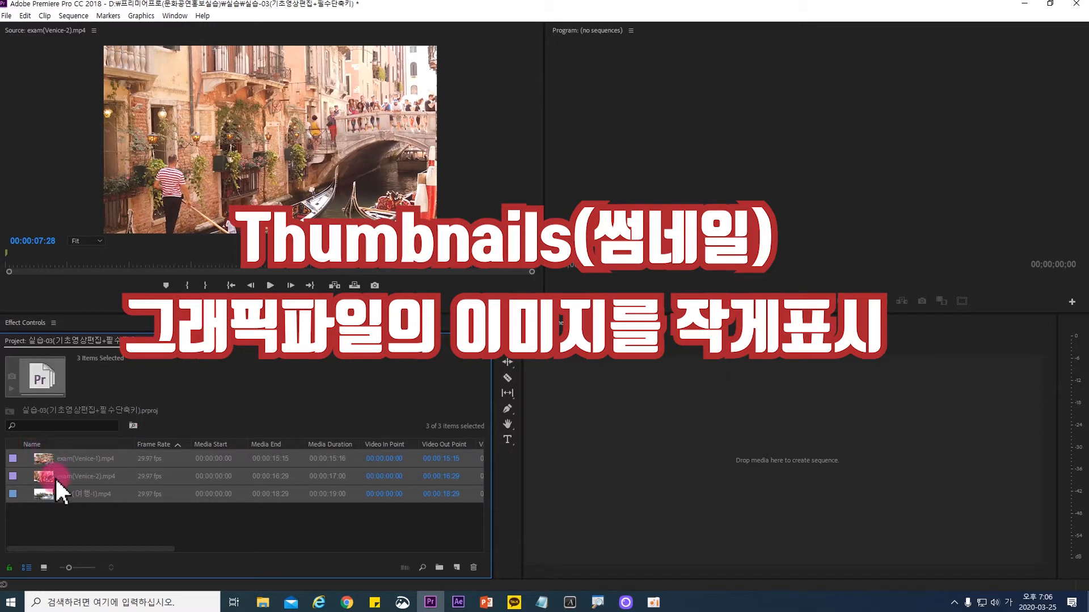
pyautogui.click(93, 524)
# Return the project items to icon view and hide the Preview Area above them.
pyautogui.click(44, 565)
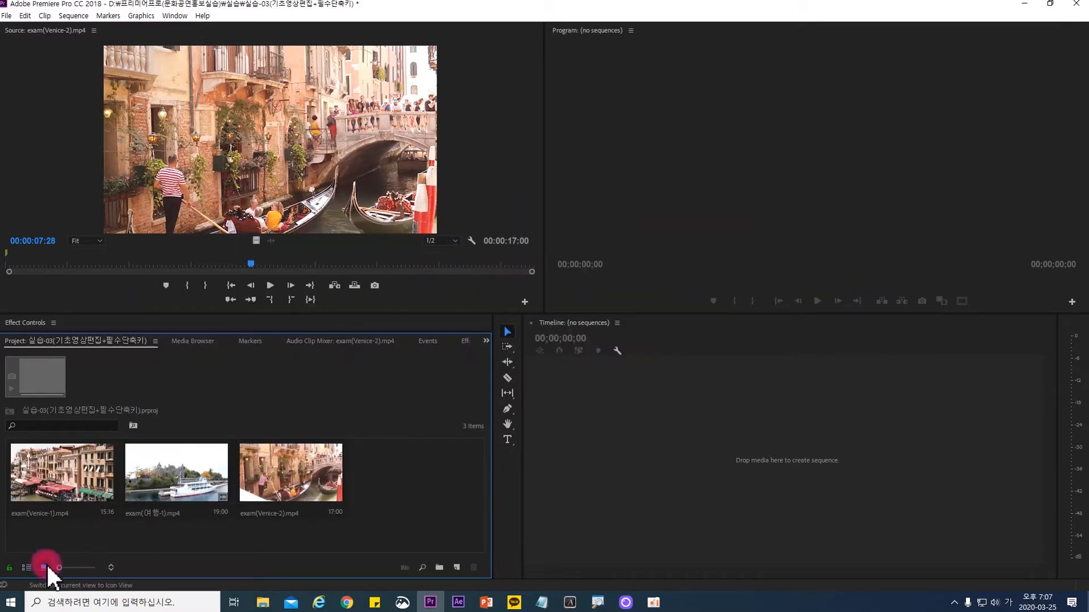
pyautogui.click(56, 471)
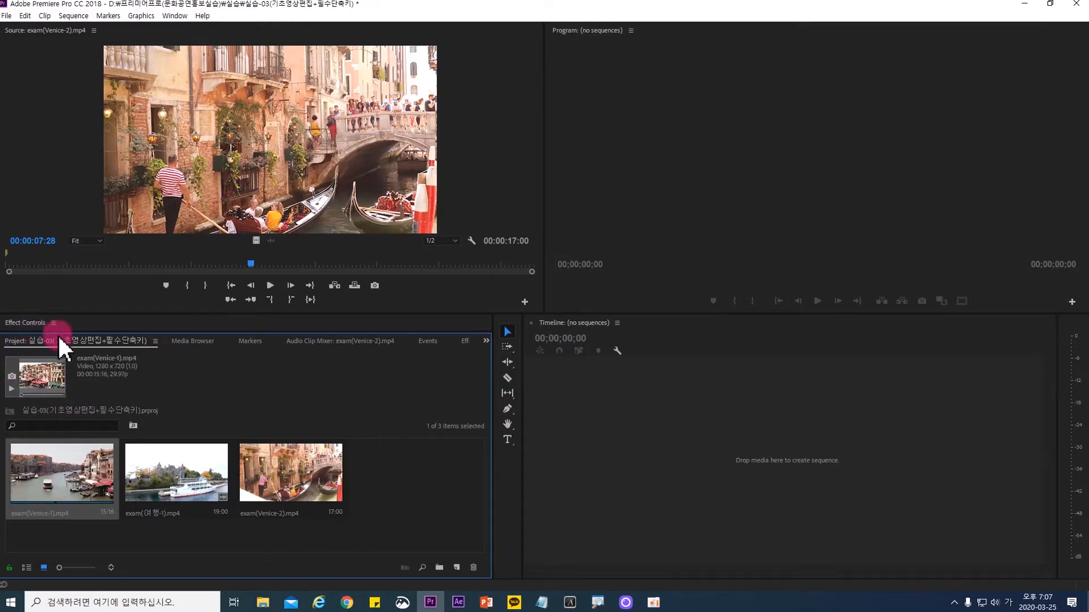
pyautogui.click(154, 340)
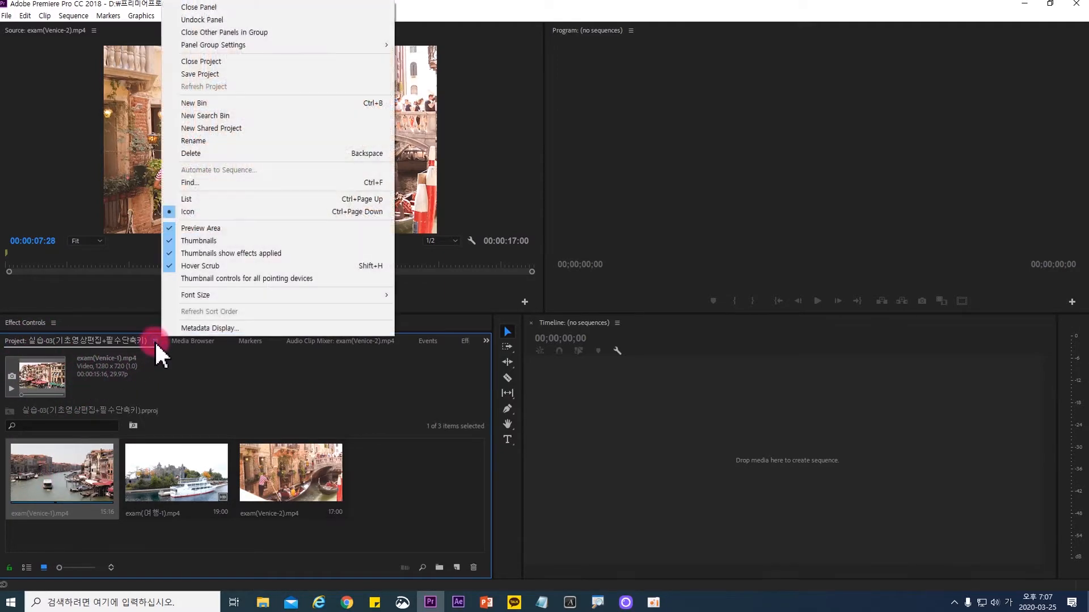
pyautogui.click(175, 229)
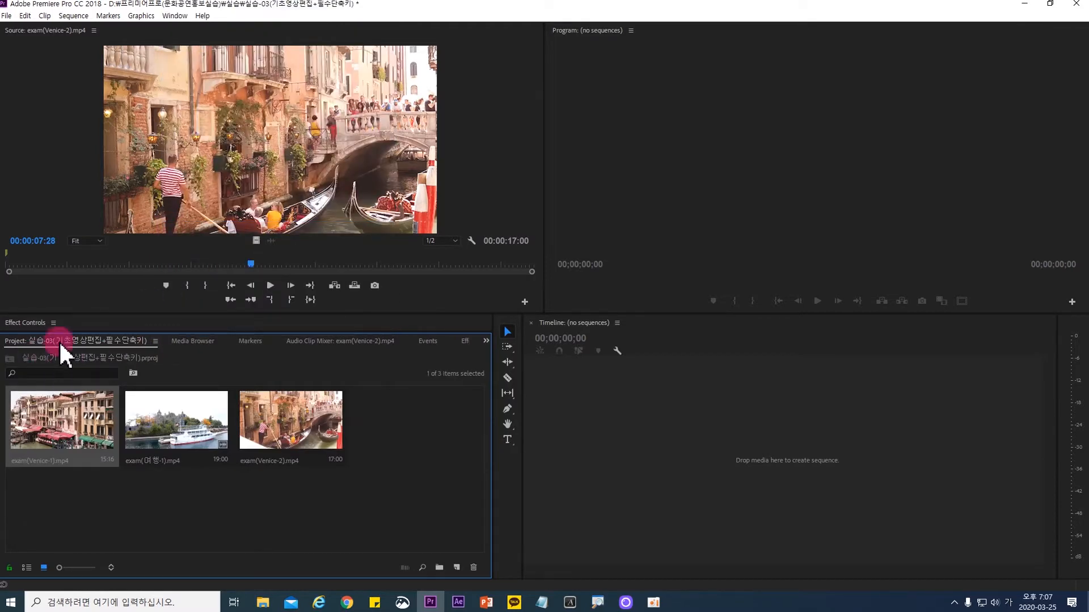
# Show the Preview Area above the project items and select each of the three clips to check its details there.
pyautogui.click(155, 341)
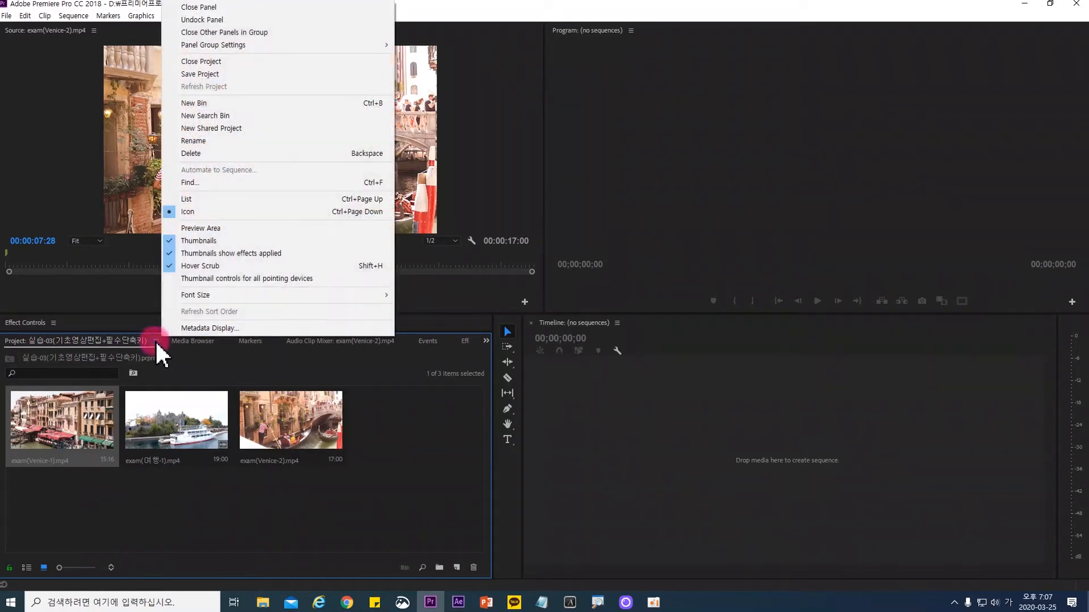
pyautogui.click(174, 229)
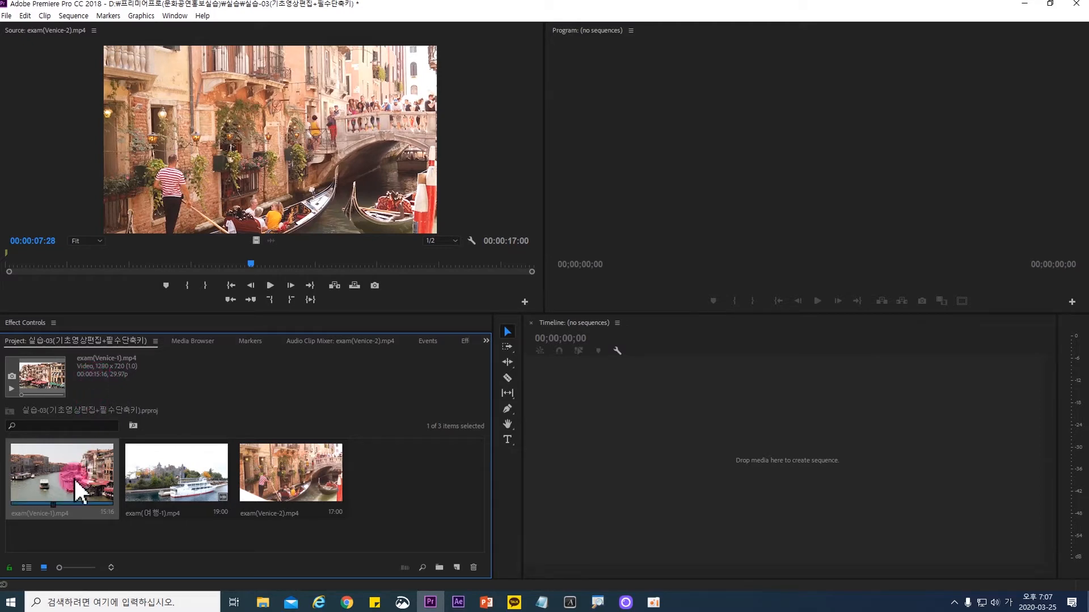
pyautogui.click(128, 482)
pyautogui.click(261, 484)
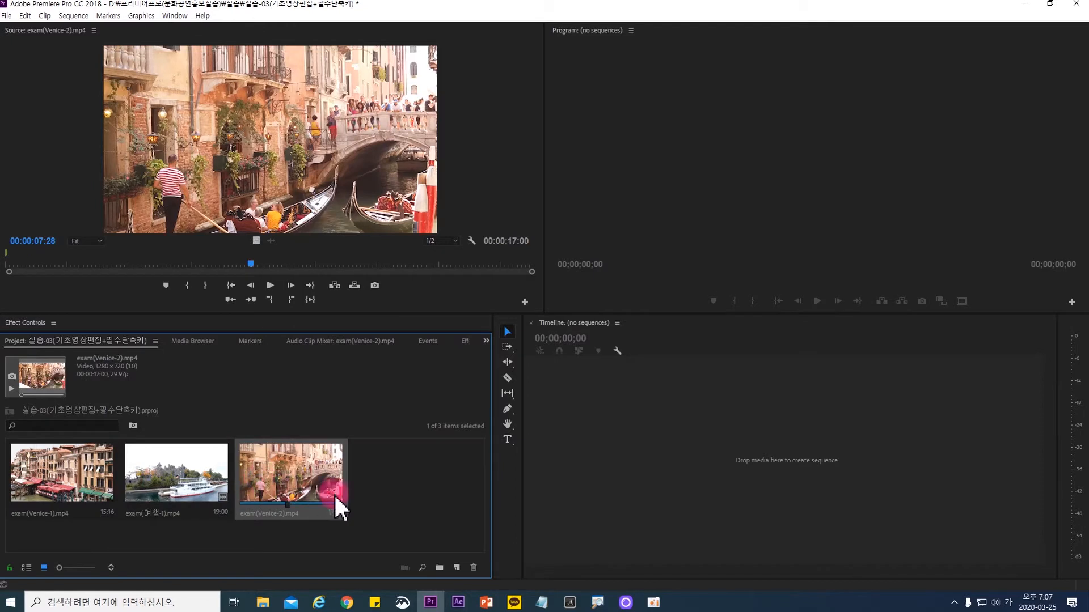
pyautogui.click(72, 478)
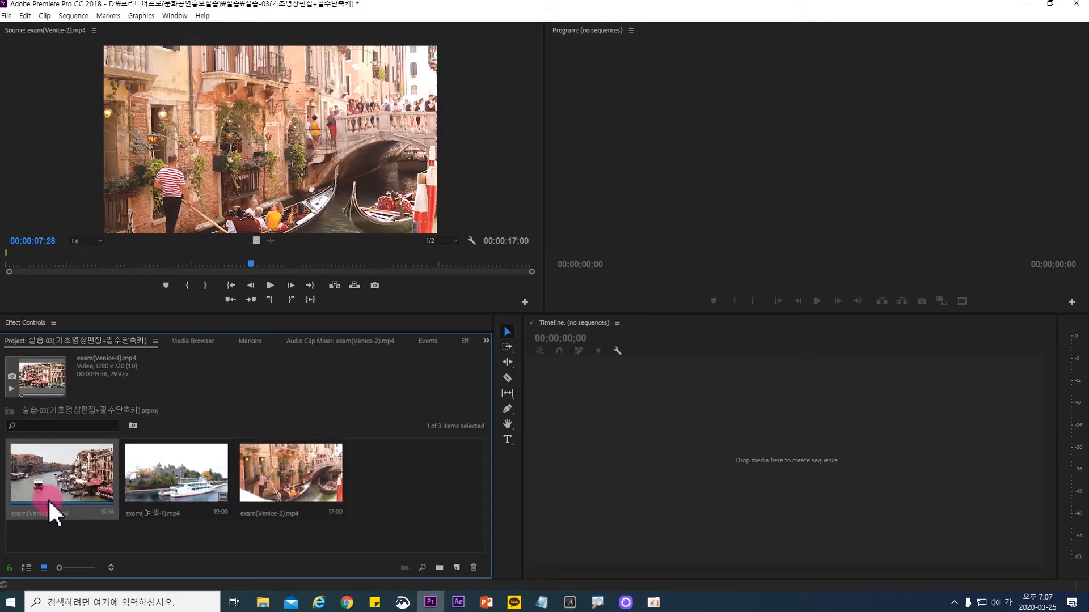
pyautogui.click(174, 479)
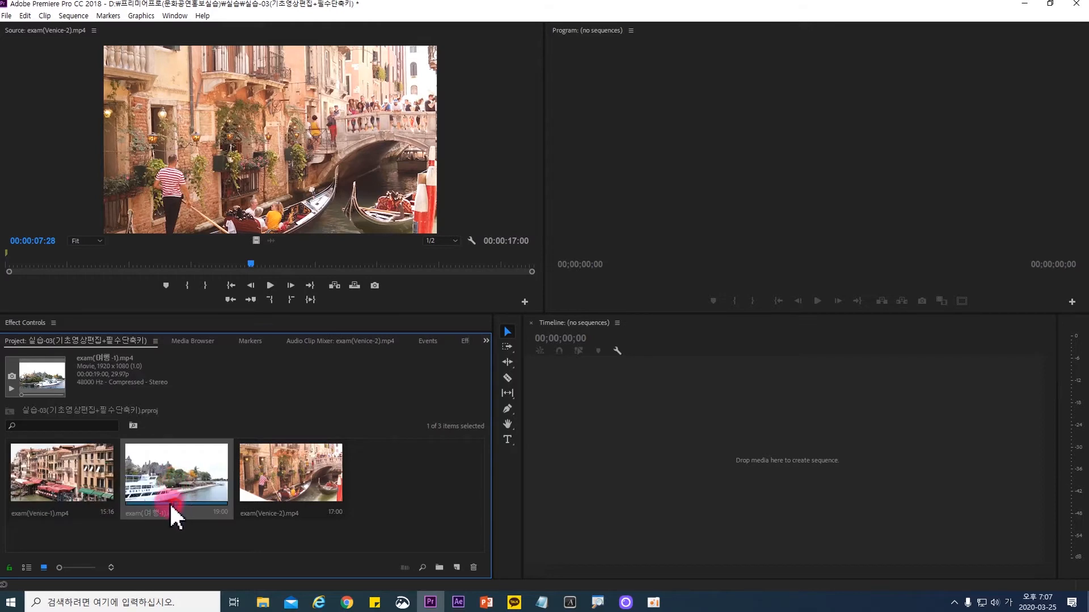
pyautogui.click(282, 504)
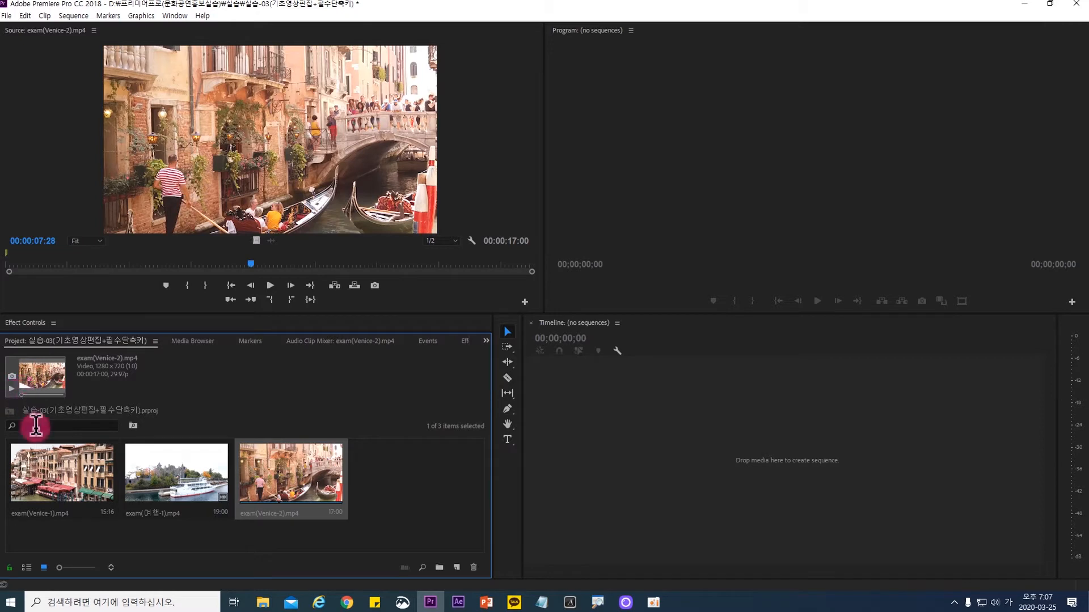
# Set a new poster frame for exam(Venice-1).mp4 from the canal view around the middle of the clip, using its preview.
pyautogui.click(45, 456)
pyautogui.moveTo(23, 401); pyautogui.dragTo(33, 397)
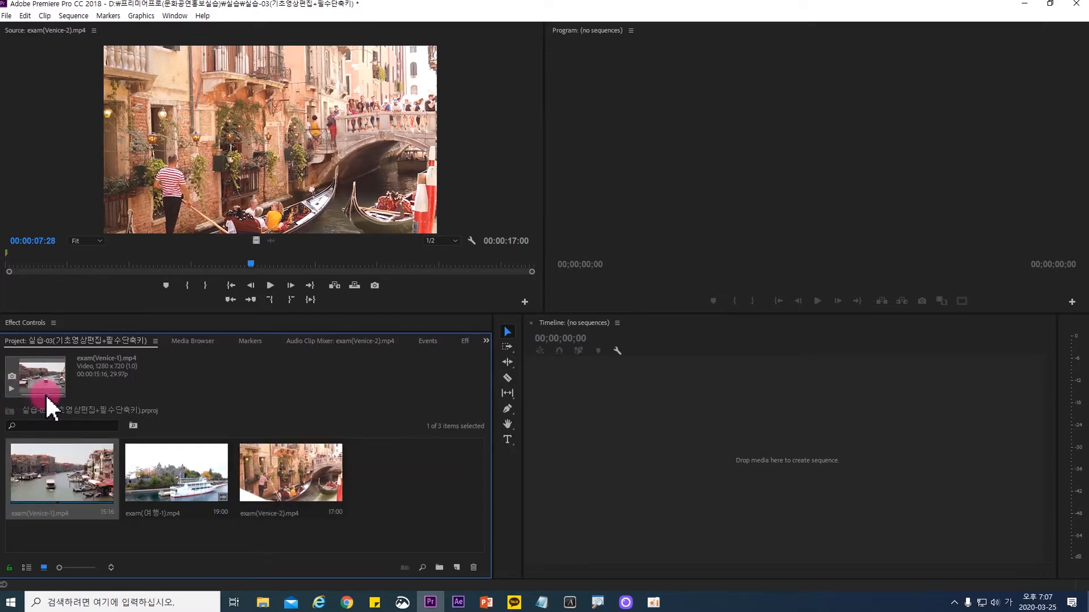
pyautogui.click(76, 485)
pyautogui.click(11, 377)
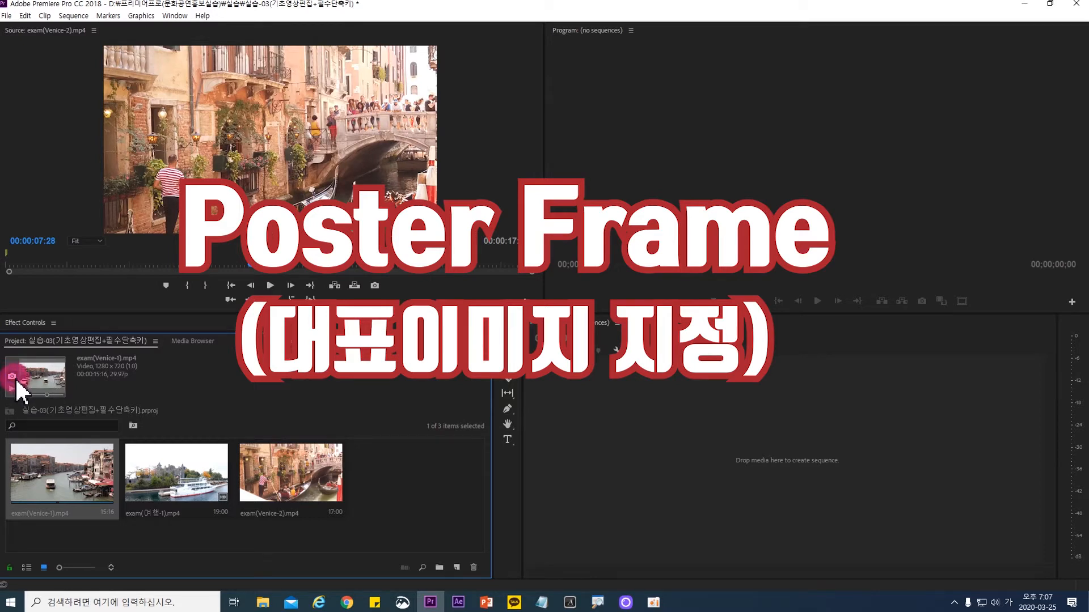
pyautogui.click(84, 459)
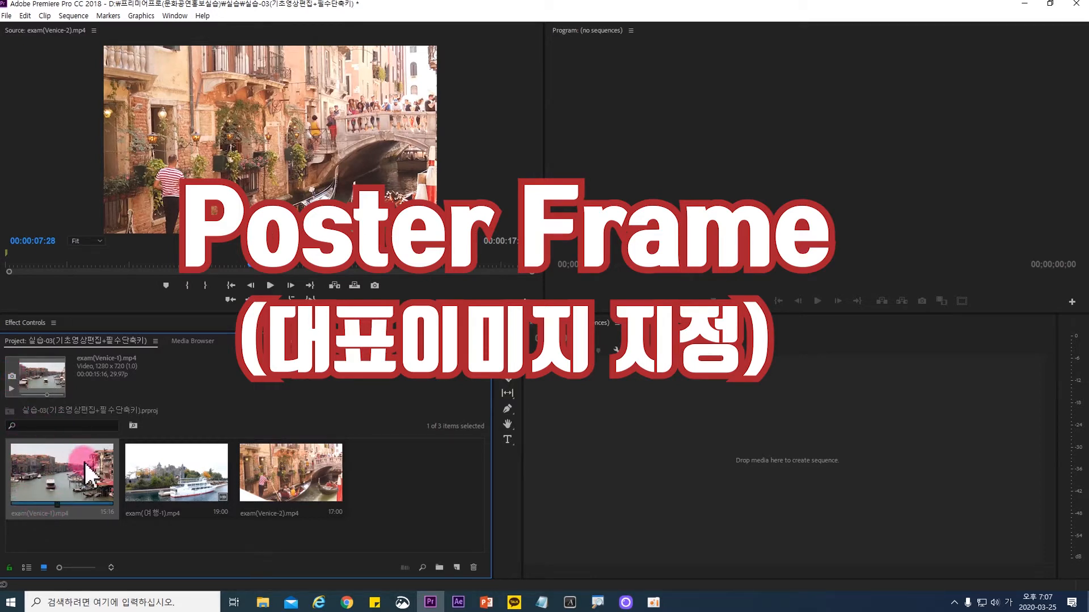
# Set a new poster frame for exam(여행-1).mp4 after scrubbing to a different moment in its preview.
pyautogui.click(195, 489)
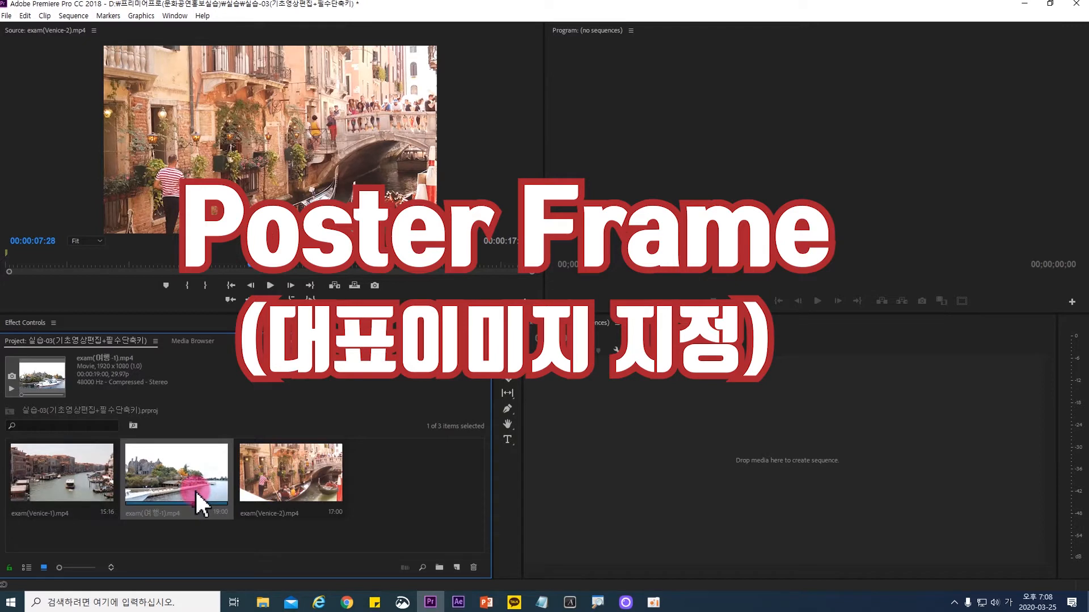
pyautogui.click(39, 416)
pyautogui.click(21, 393)
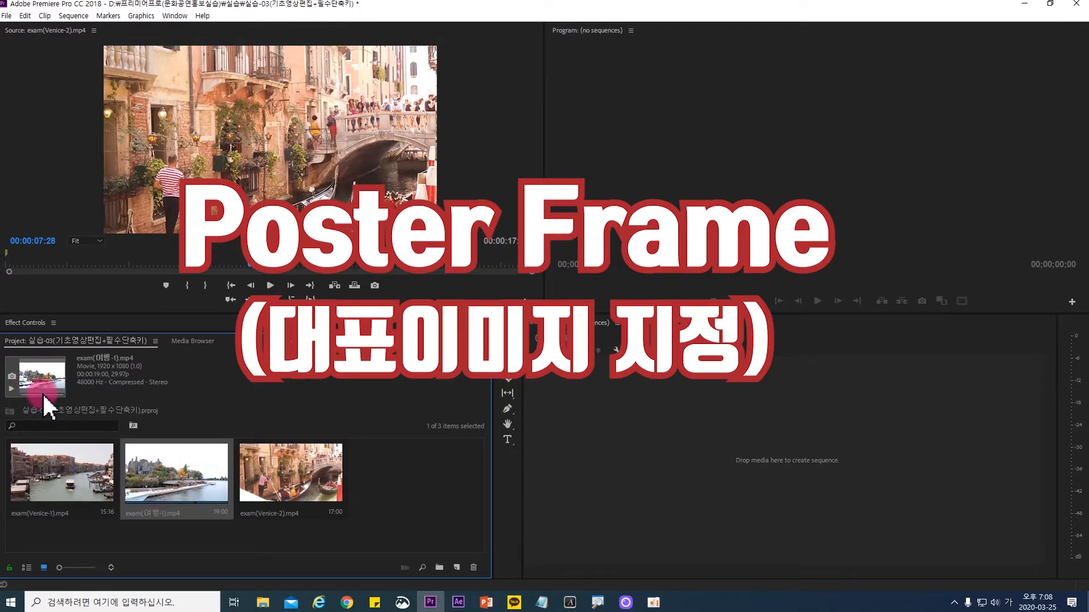
pyautogui.click(12, 376)
# Set the poster frame for exam(Venice-2).mp4 from its preview and deselect the clip.
pyautogui.click(280, 480)
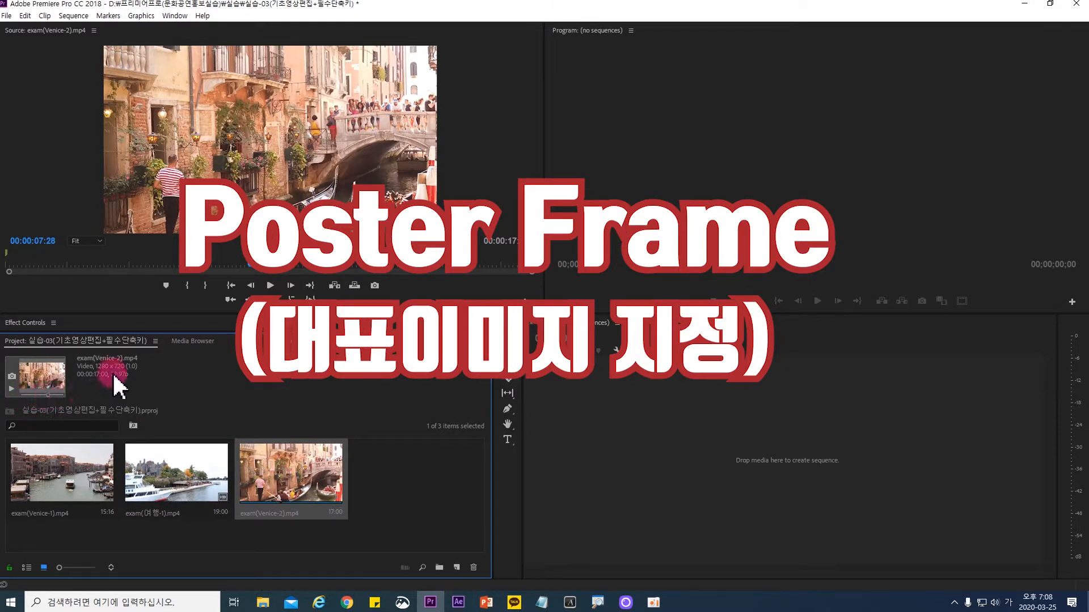
pyautogui.click(12, 376)
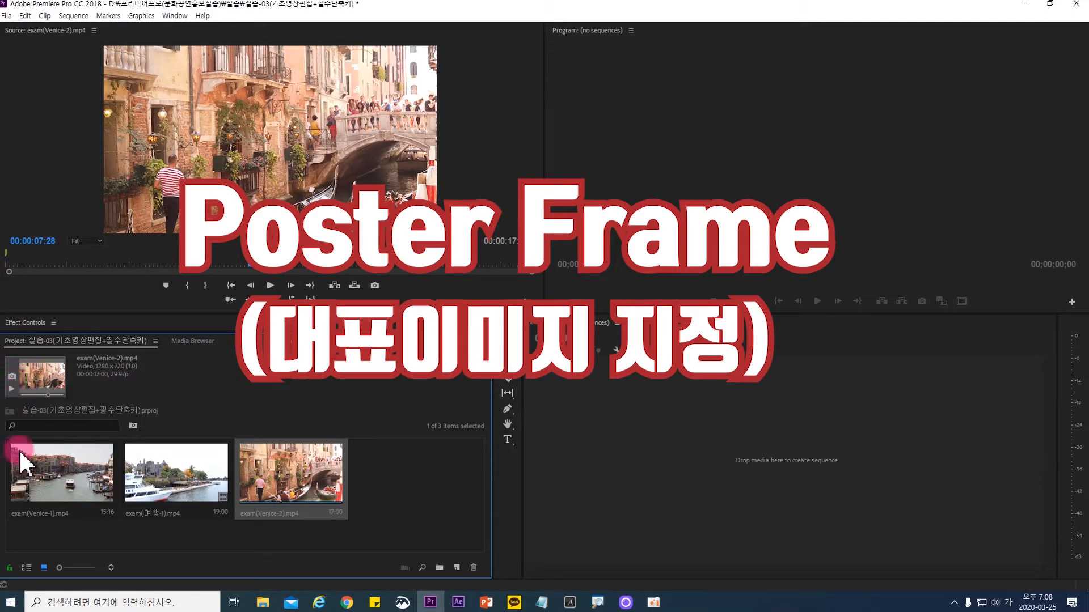
pyautogui.click(67, 540)
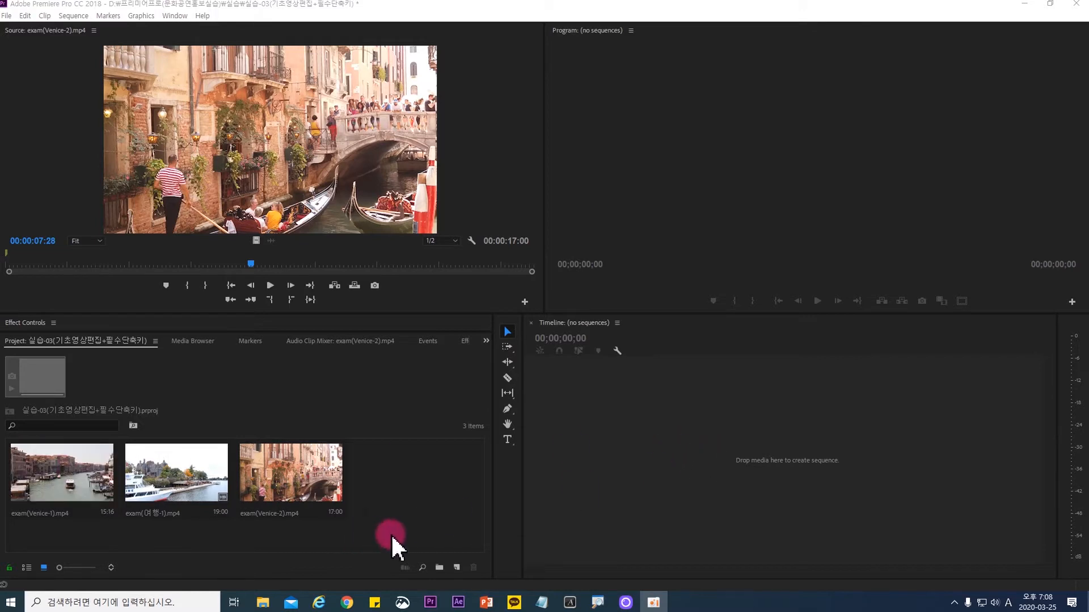
# Create a sequence by placing all three clips in the empty timeline, and rename the sequence 시퀀스01.
pyautogui.moveTo(451, 513); pyautogui.dragTo(592, 488)
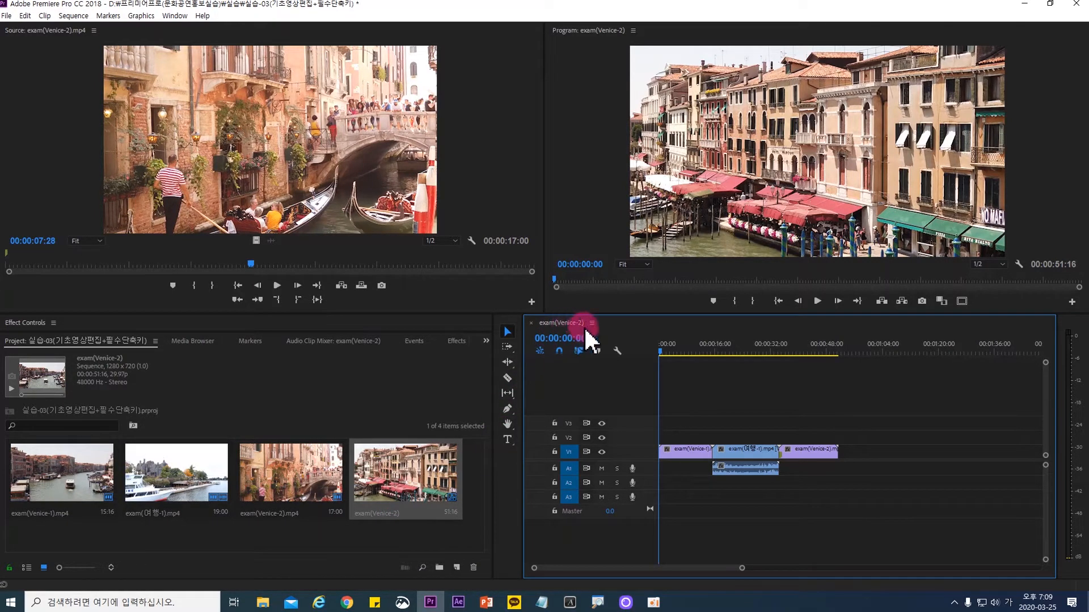
pyautogui.click(656, 342)
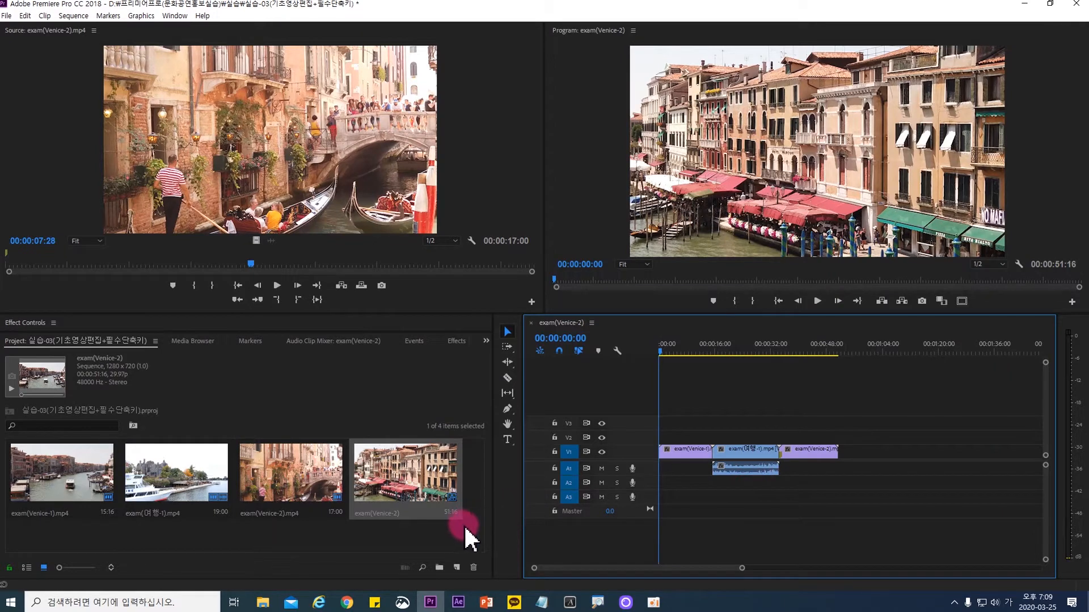
pyautogui.click(397, 513)
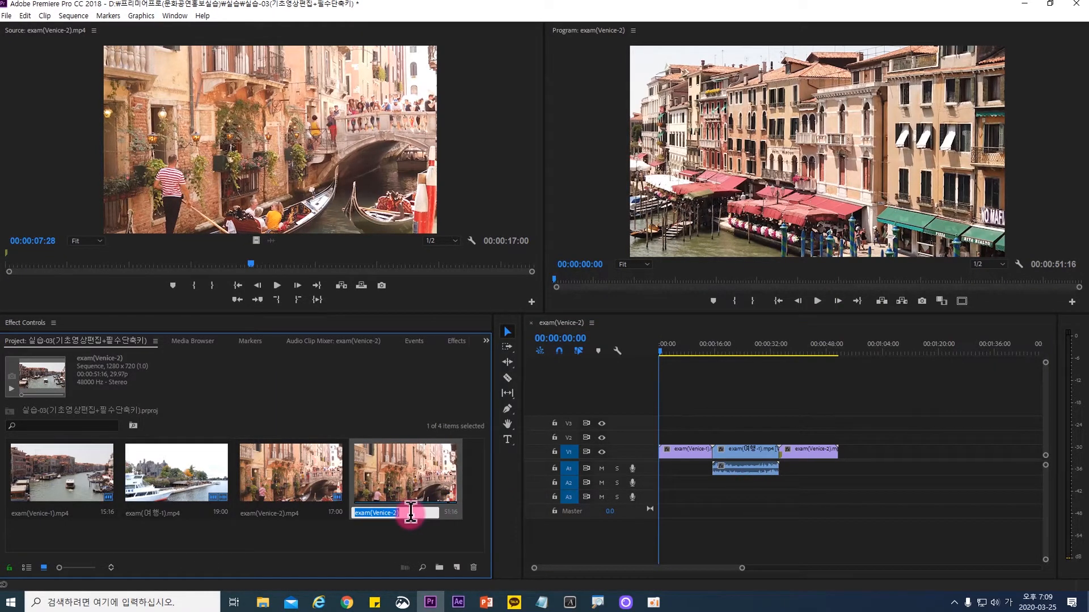
pyautogui.press('BackSpace')
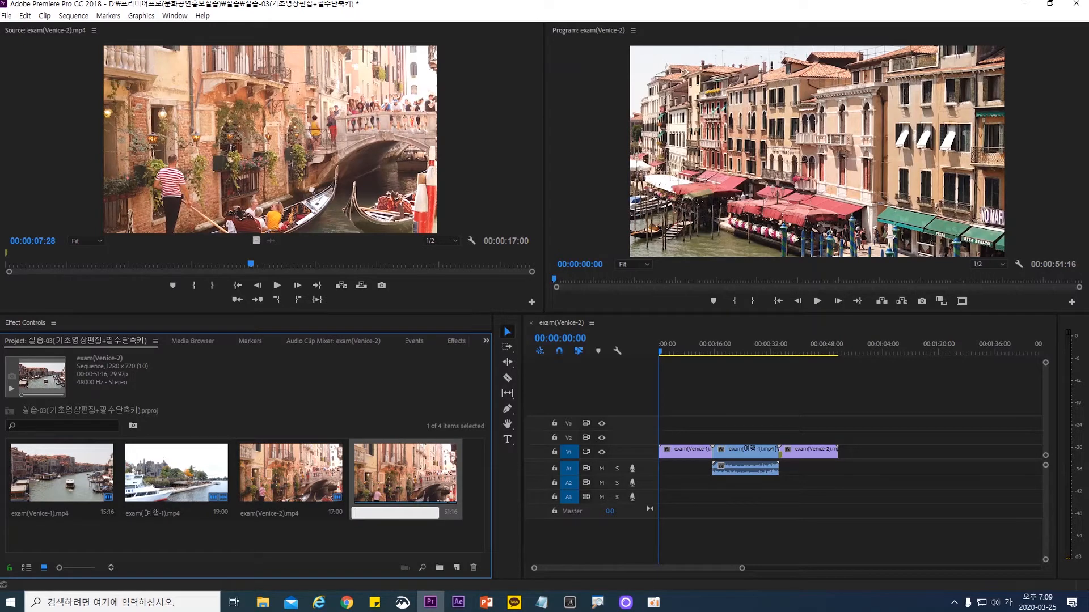
pyautogui.write('시퀀스01')
pyautogui.press('Tab')
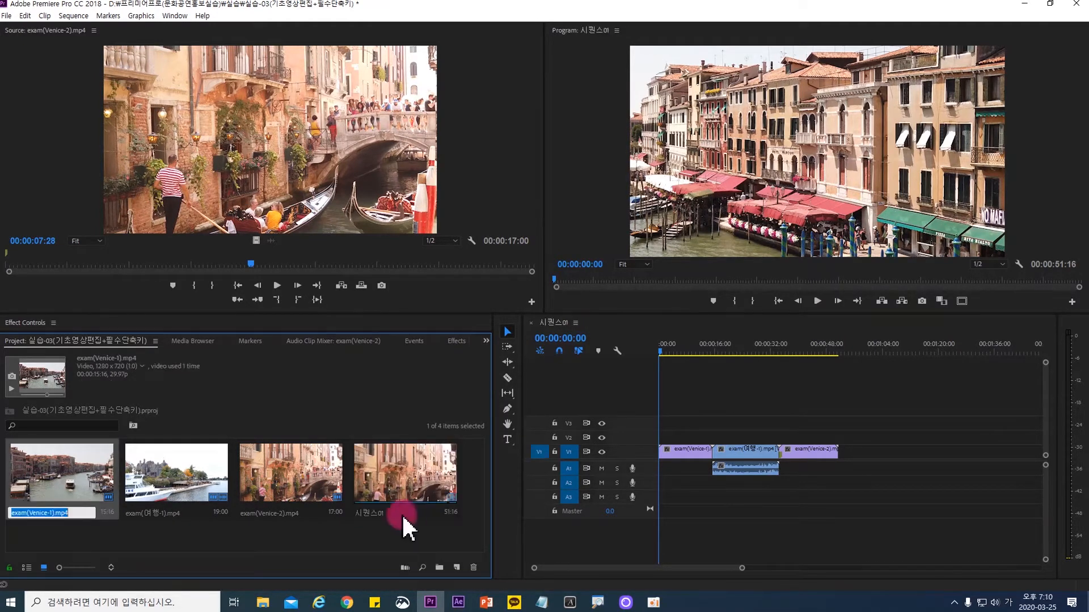
pyautogui.click(532, 344)
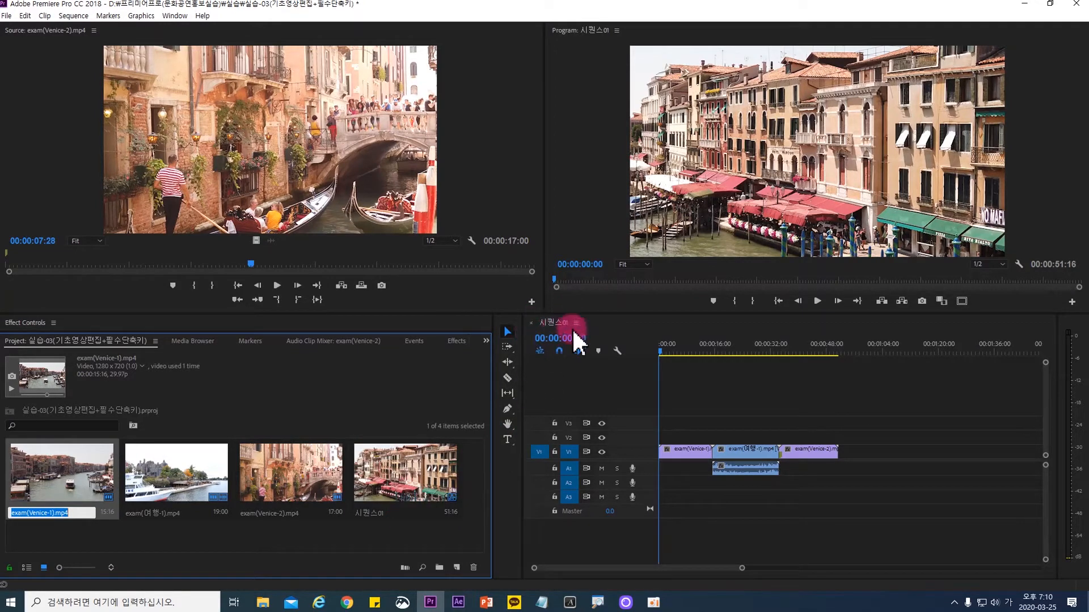
pyautogui.click(453, 460)
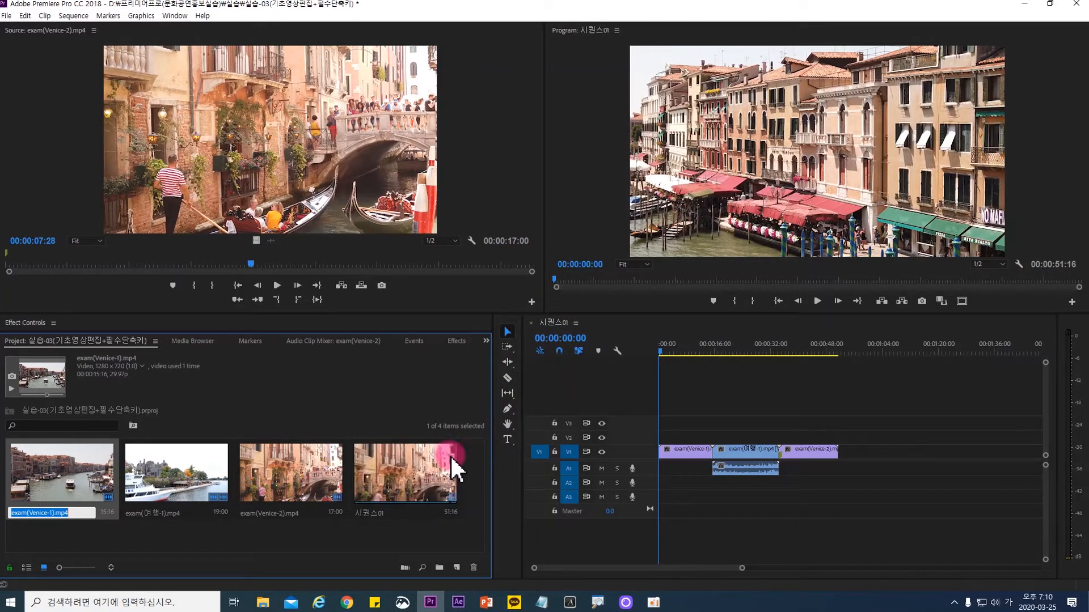
pyautogui.click(622, 421)
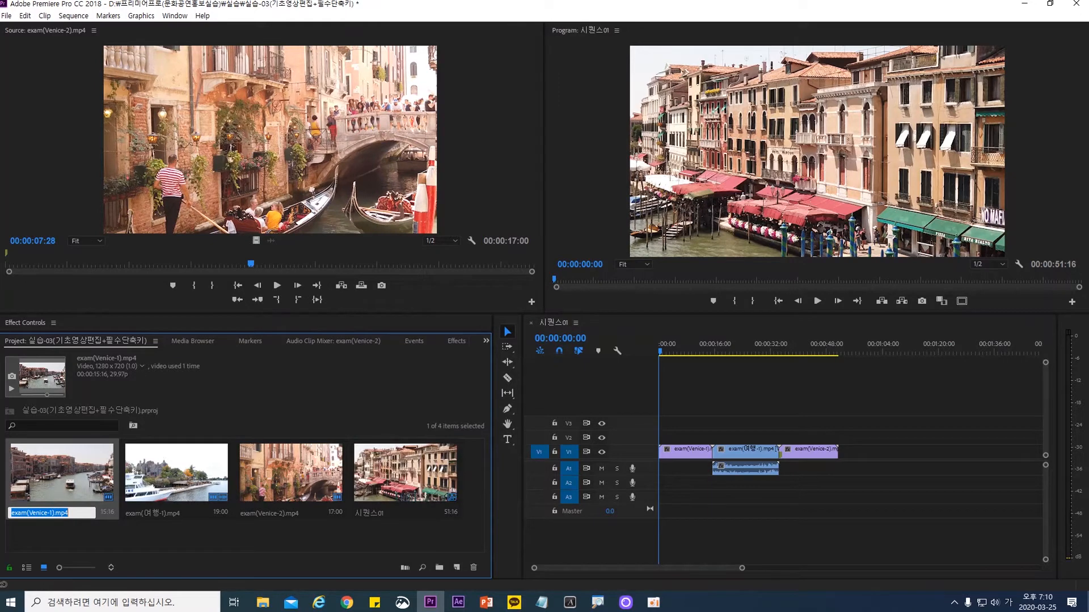
pyautogui.click(546, 430)
pyautogui.click(356, 432)
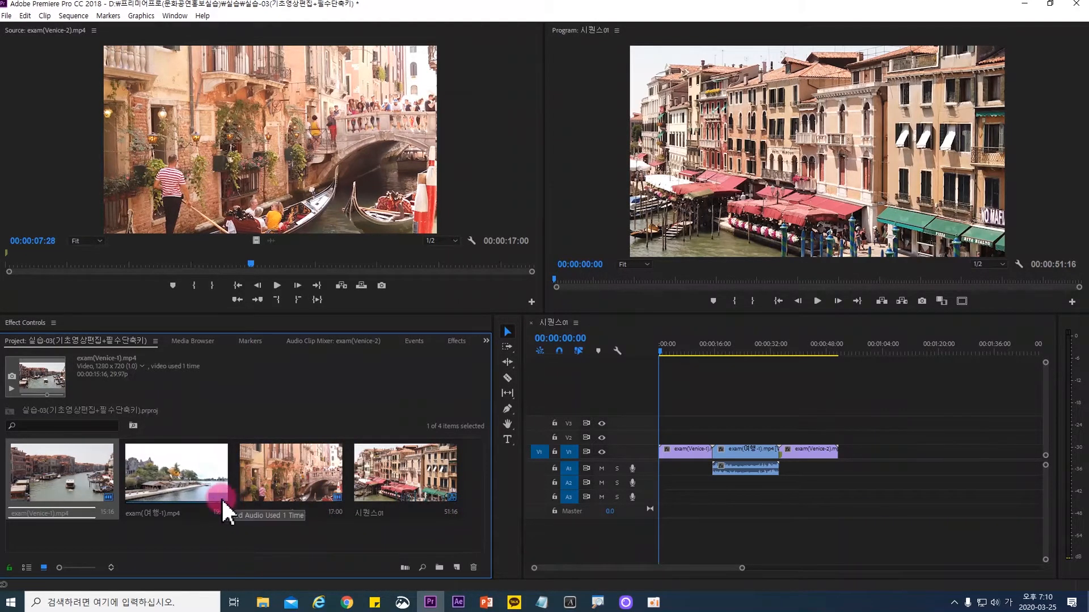
# Select exam(여행-1).mp4 in the project and timeline, and the two Venice clips in the timeline, to compare their video and audio.
pyautogui.click(183, 461)
pyautogui.click(723, 451)
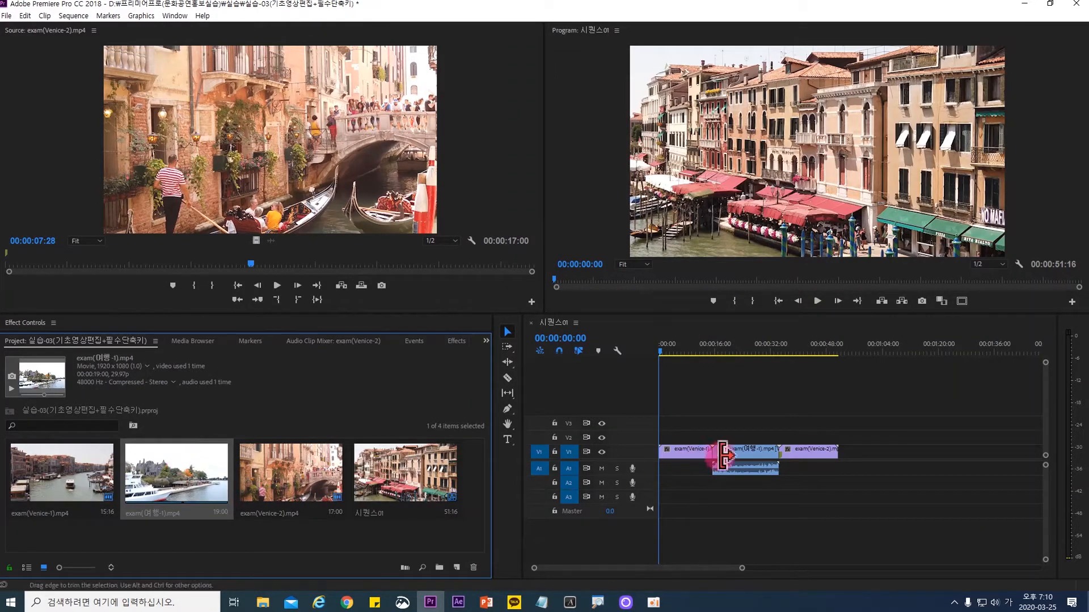
pyautogui.click(749, 451)
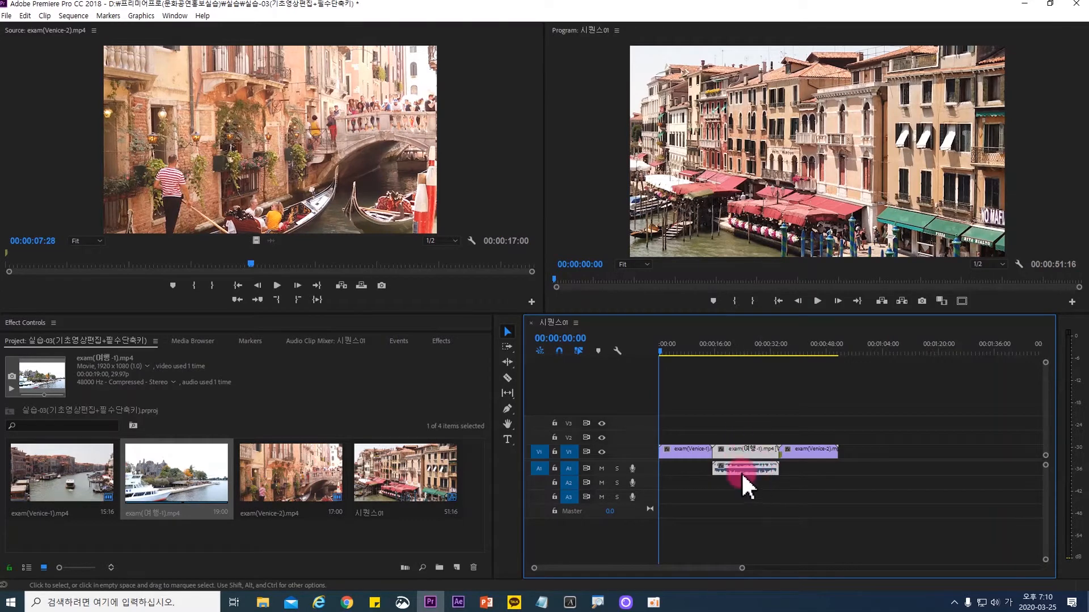
pyautogui.click(684, 454)
pyautogui.click(826, 453)
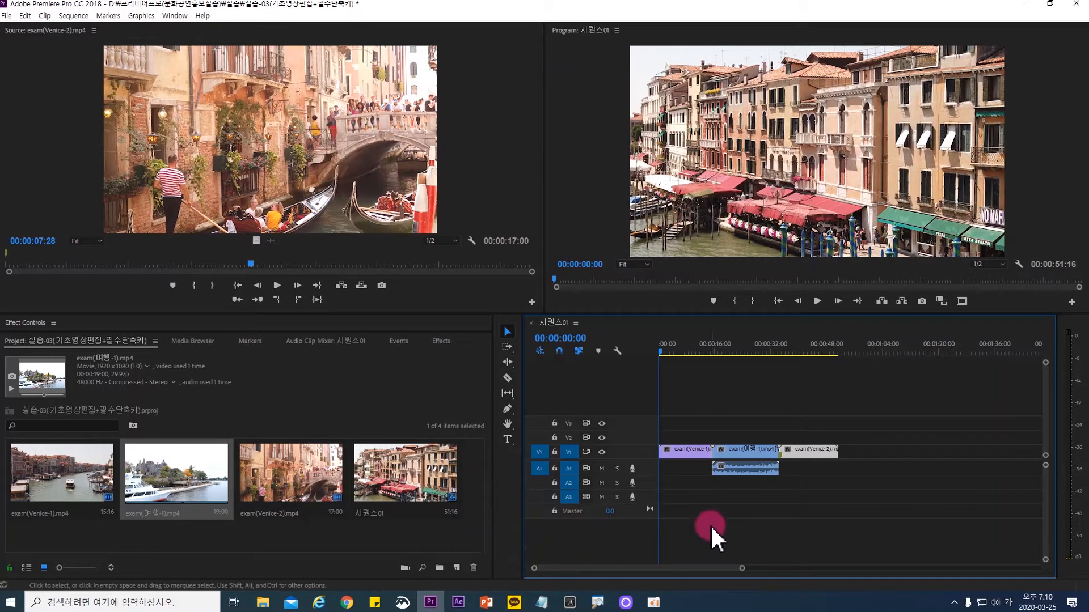
pyautogui.click(726, 520)
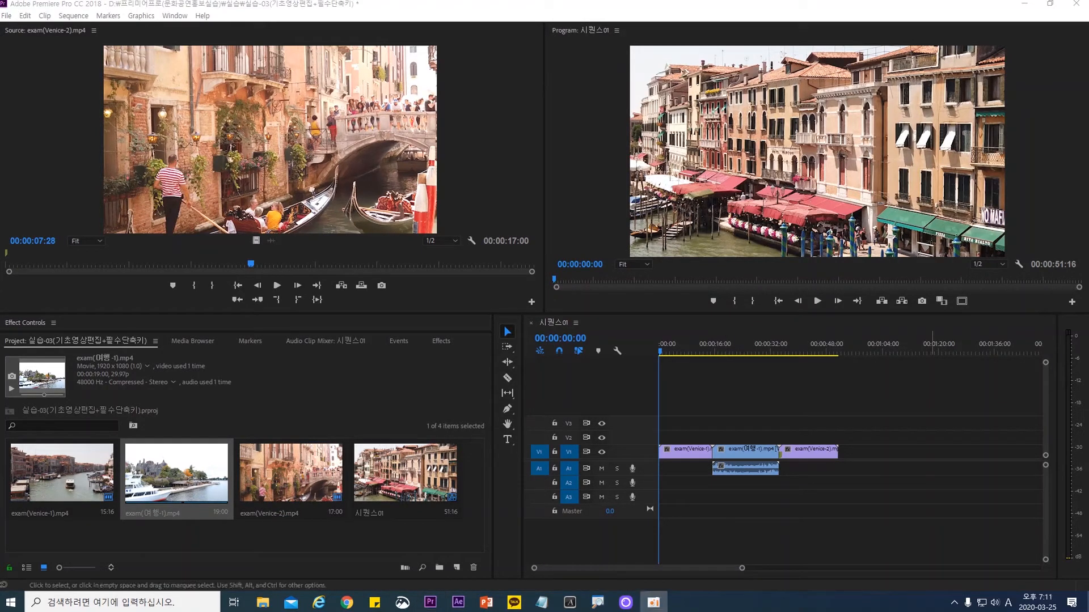
# Play and stop the sequence from its start, and move the playhead to about 00:00:08:29.
pyautogui.click(807, 407)
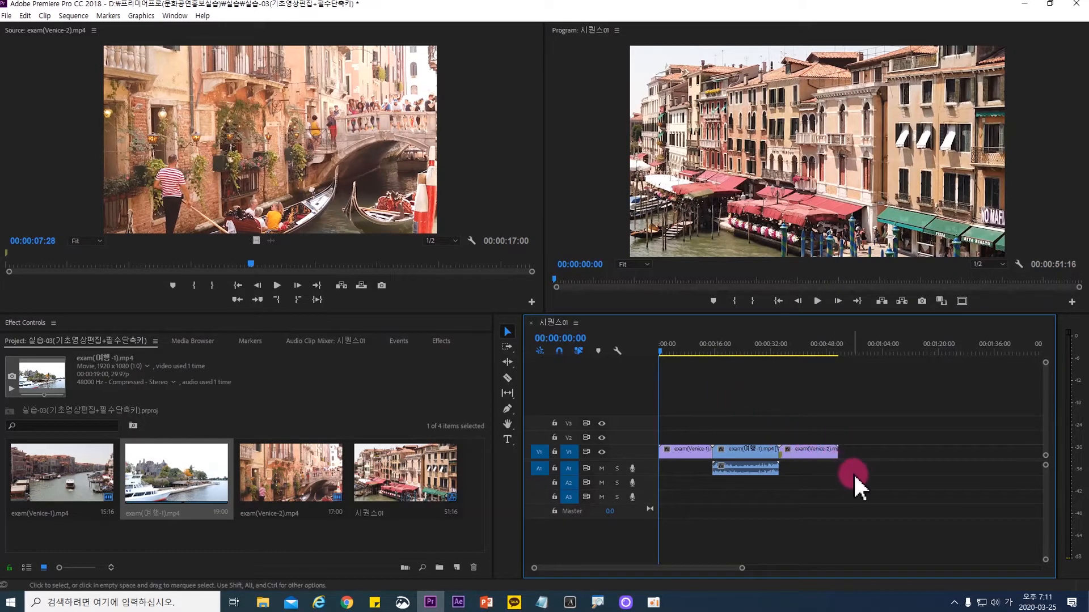
pyautogui.press('space')
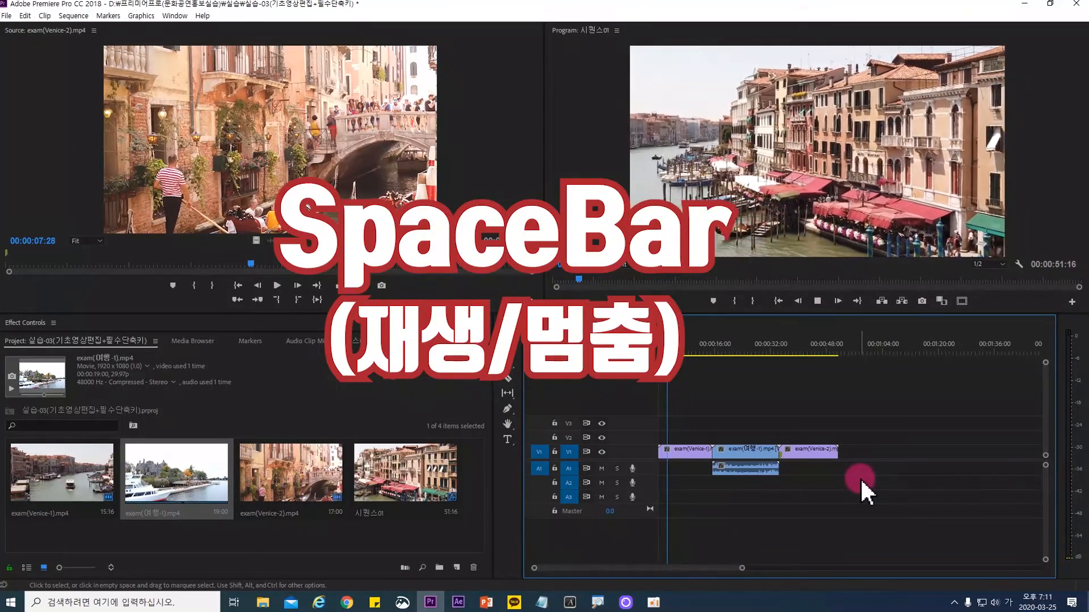
pyautogui.press('space')
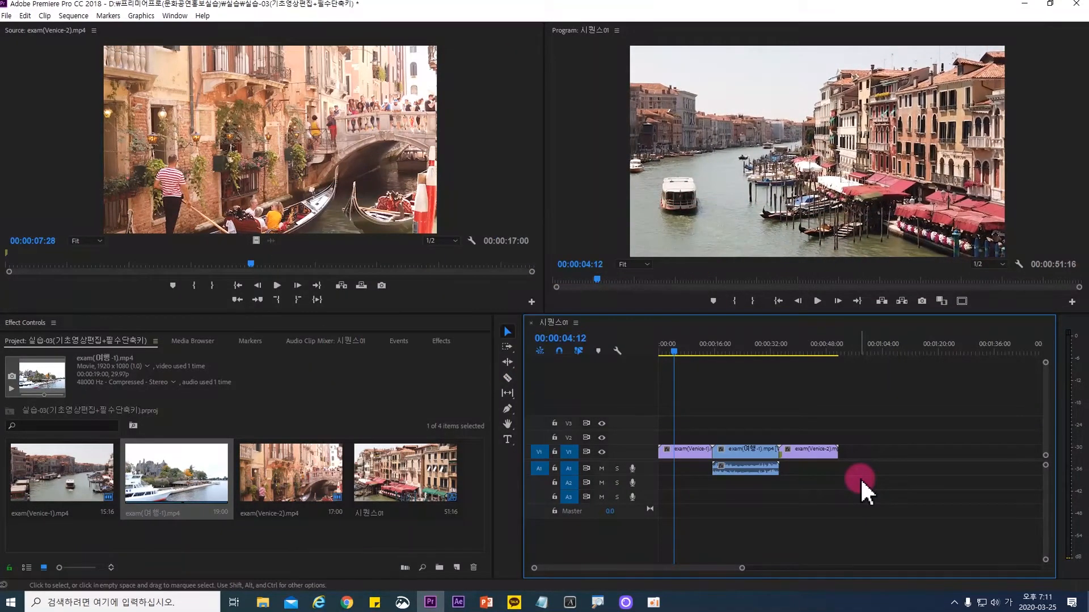
pyautogui.press('space')
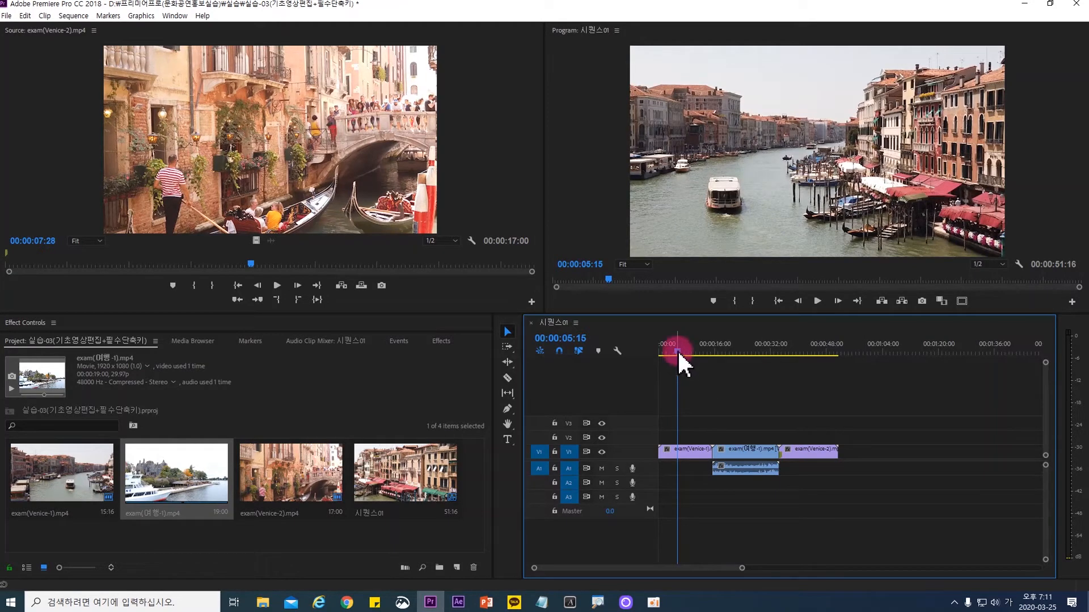
pyautogui.moveTo(677, 350); pyautogui.dragTo(690, 356)
pyautogui.click(748, 513)
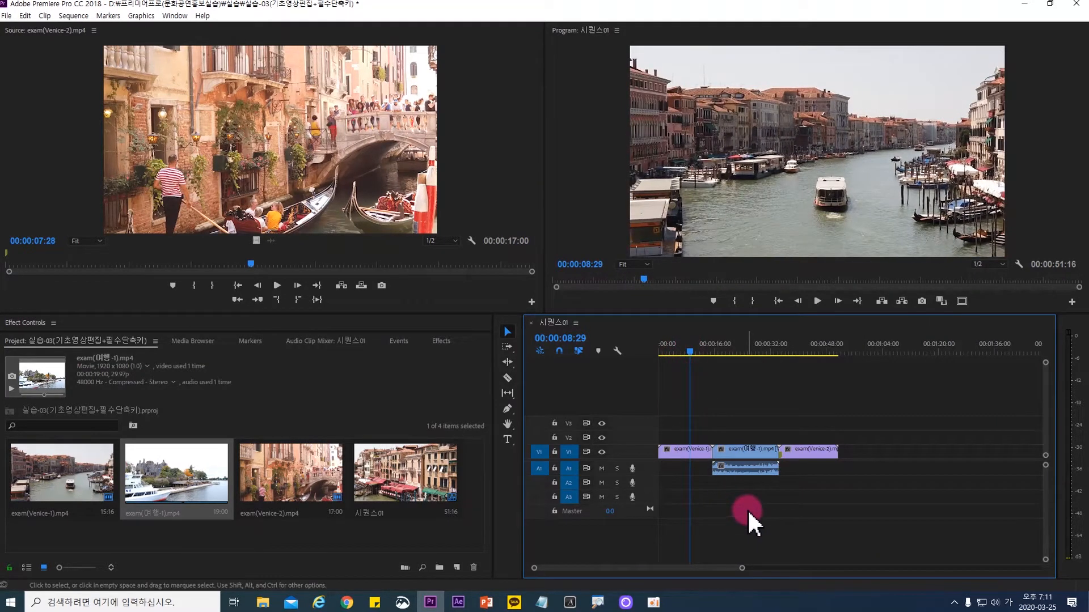
# Switch to English input, play the sequence forward from the playhead with shuttle control and stop it within the first clip.
pyautogui.hotkey('ctrl', 's')
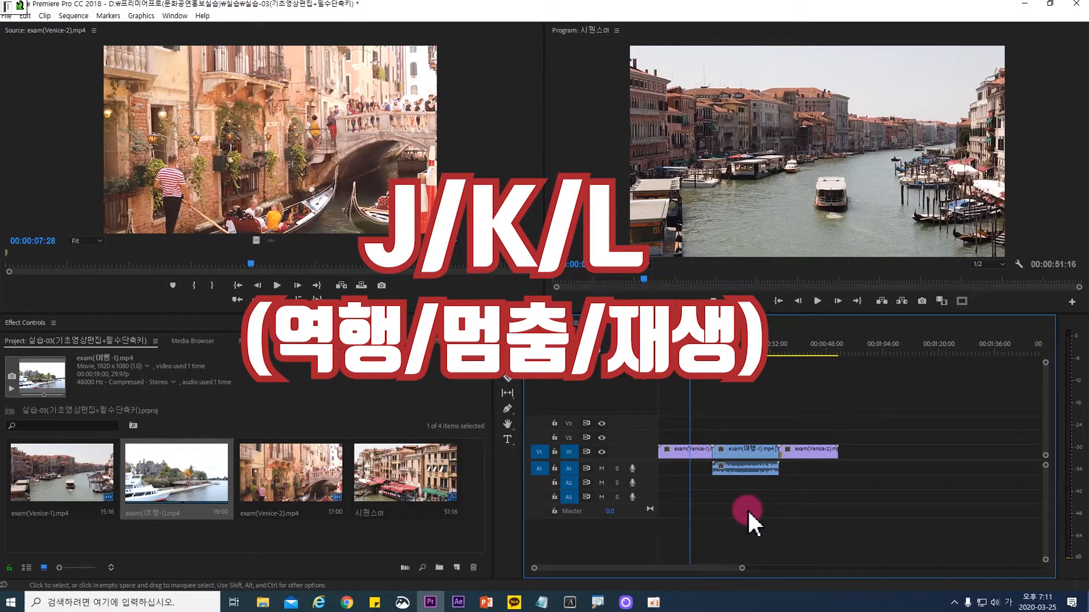
pyautogui.press('Hangul')
pyautogui.press('l')
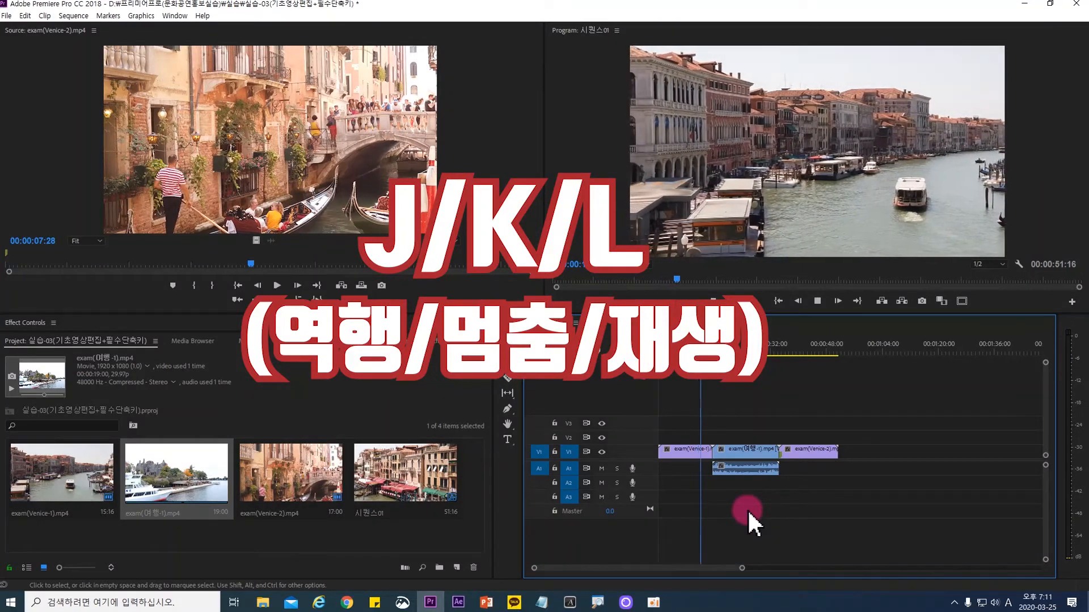
pyautogui.press('k')
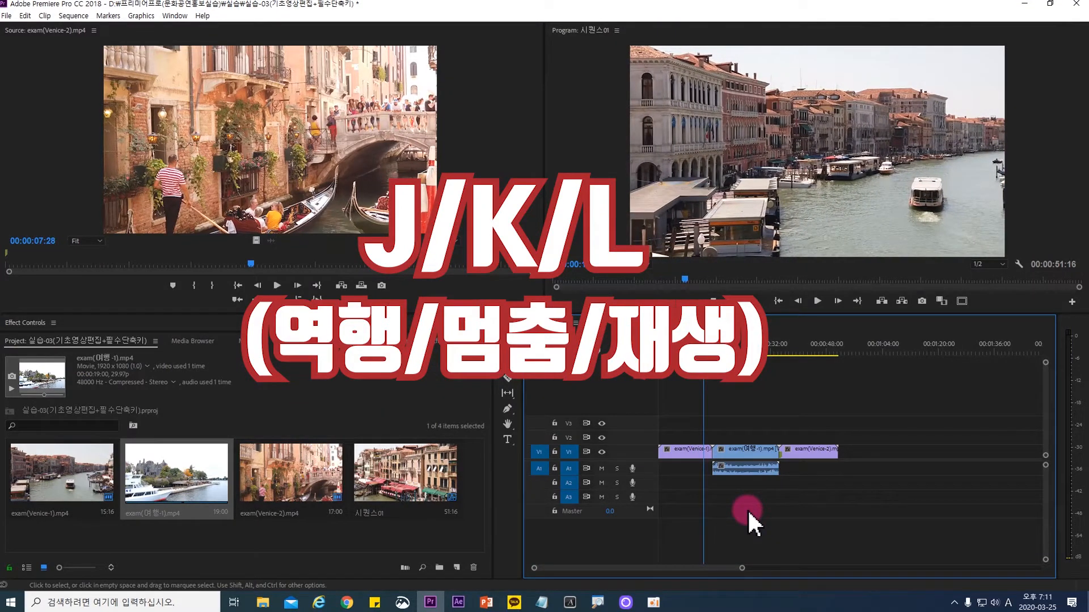
# Play the sequence backward from the playhead with shuttle control, stop it within the first clip and play it forward.
pyautogui.press('j')
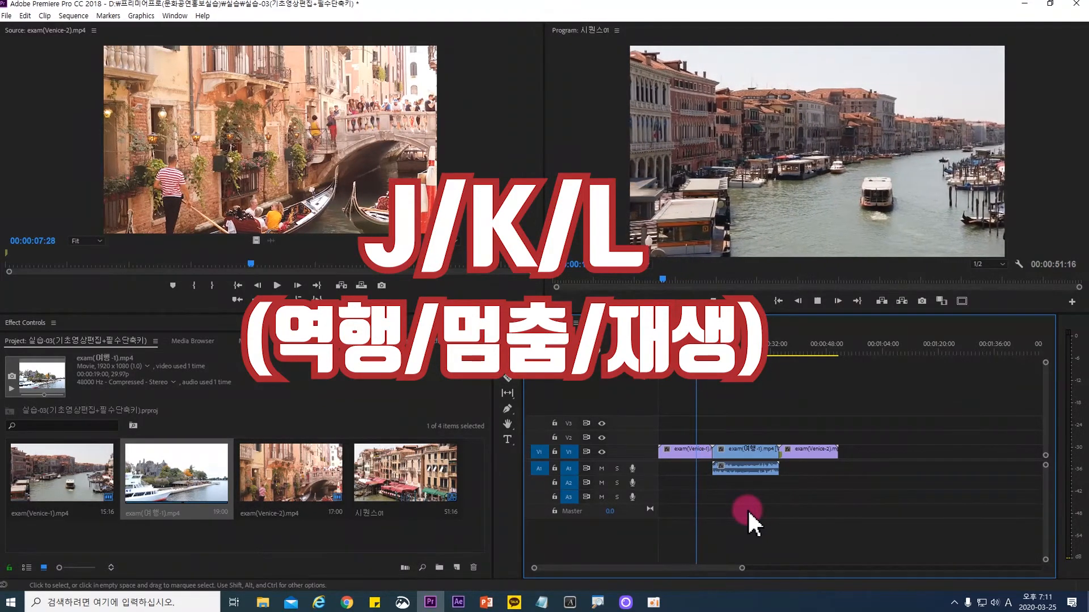
pyautogui.press('k')
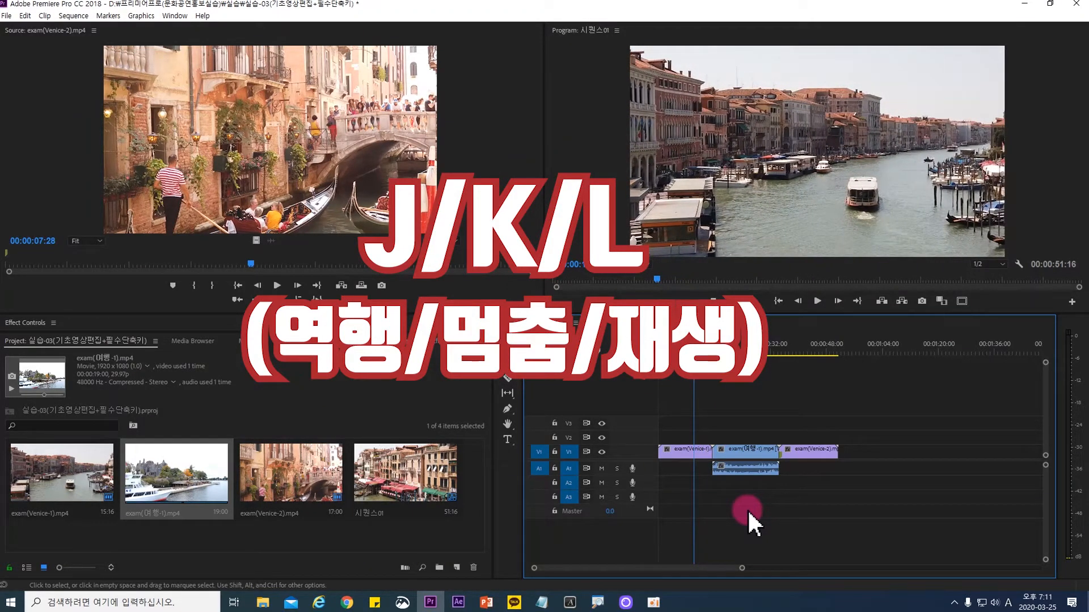
pyautogui.press('l')
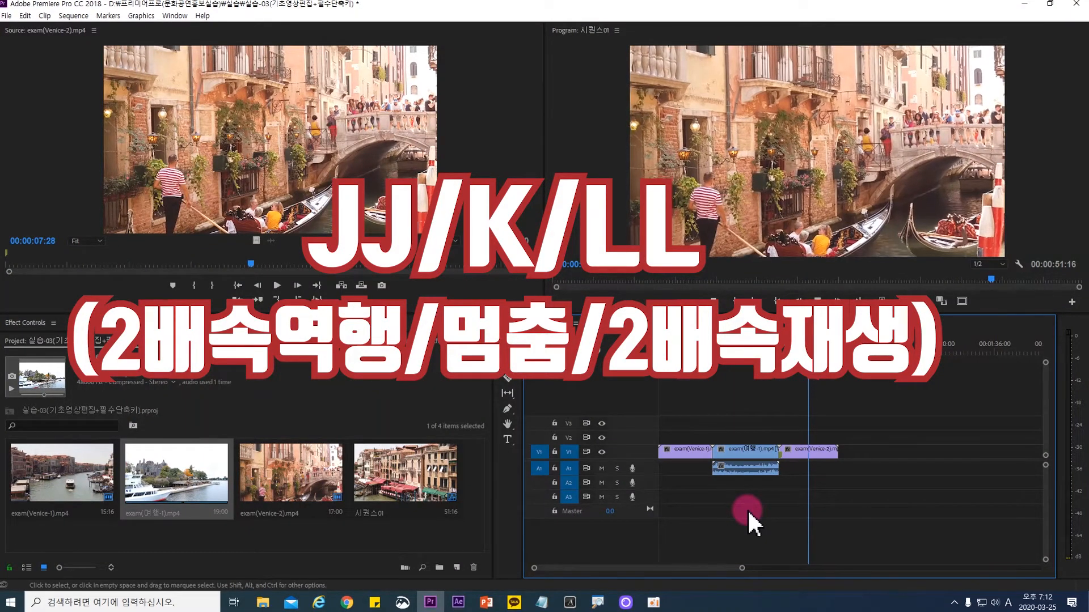
# Play the sequence in double-speed reverse from the third clip back to its start with shuttle control.
pyautogui.press('j')
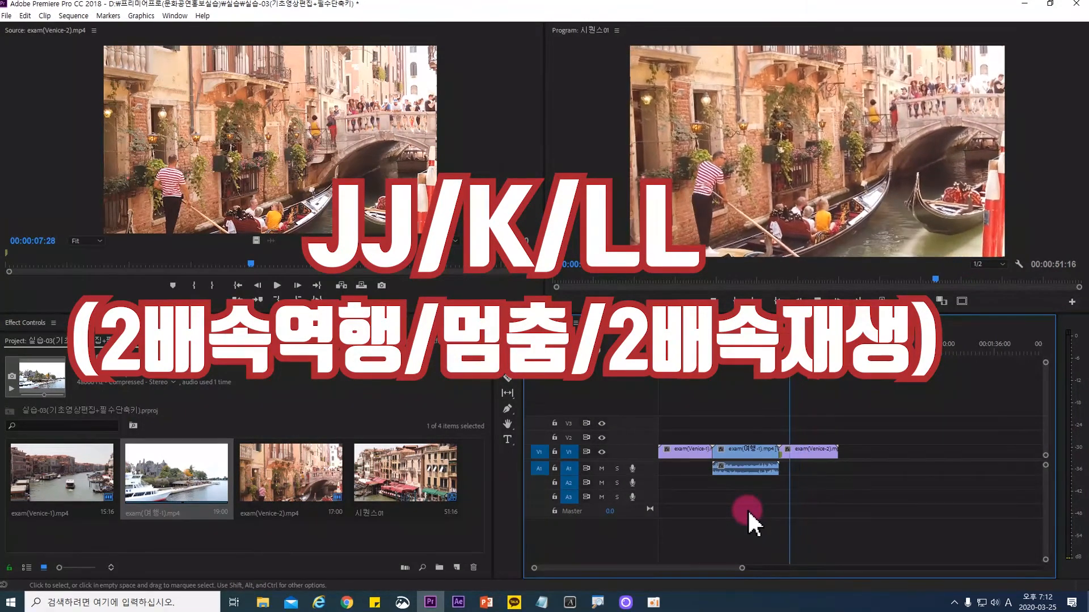
pyautogui.press('j')
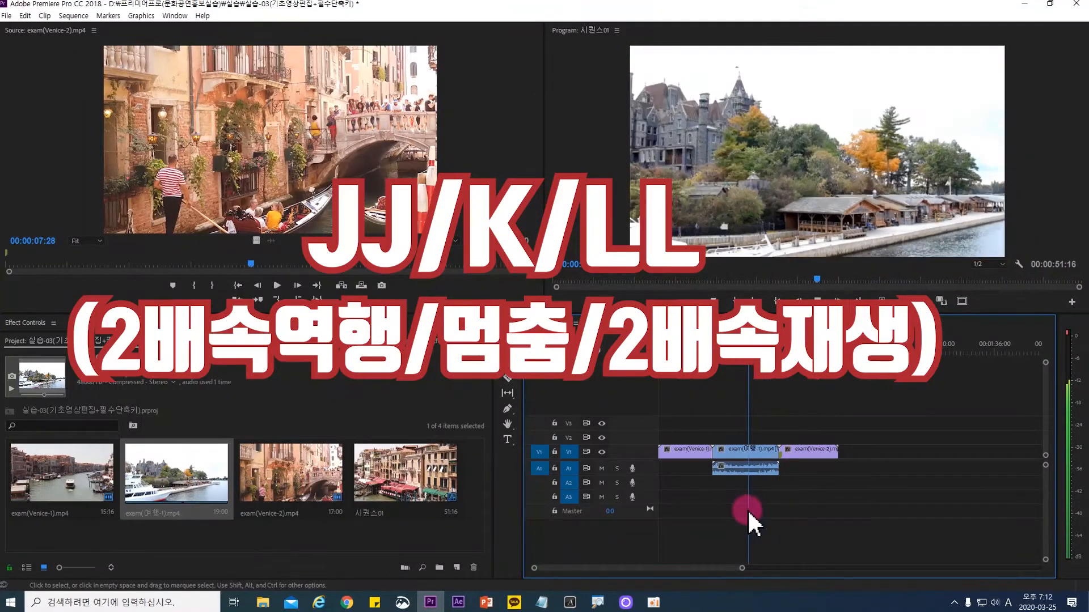
pyautogui.press('j')
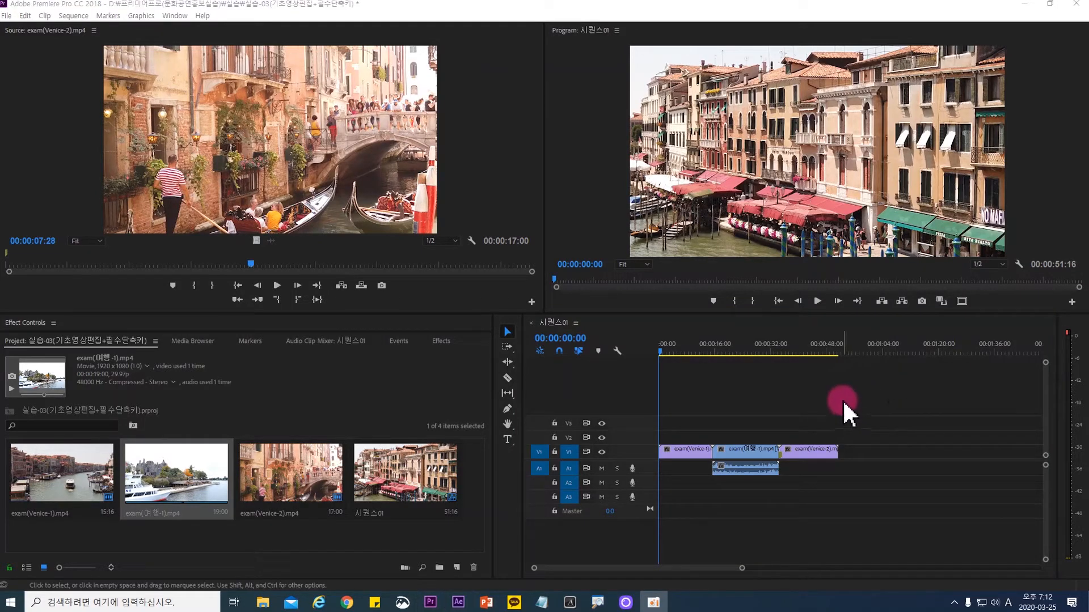
# Maximize and restore the timeline panel, and do the same with the project panel.
pyautogui.click(795, 401)
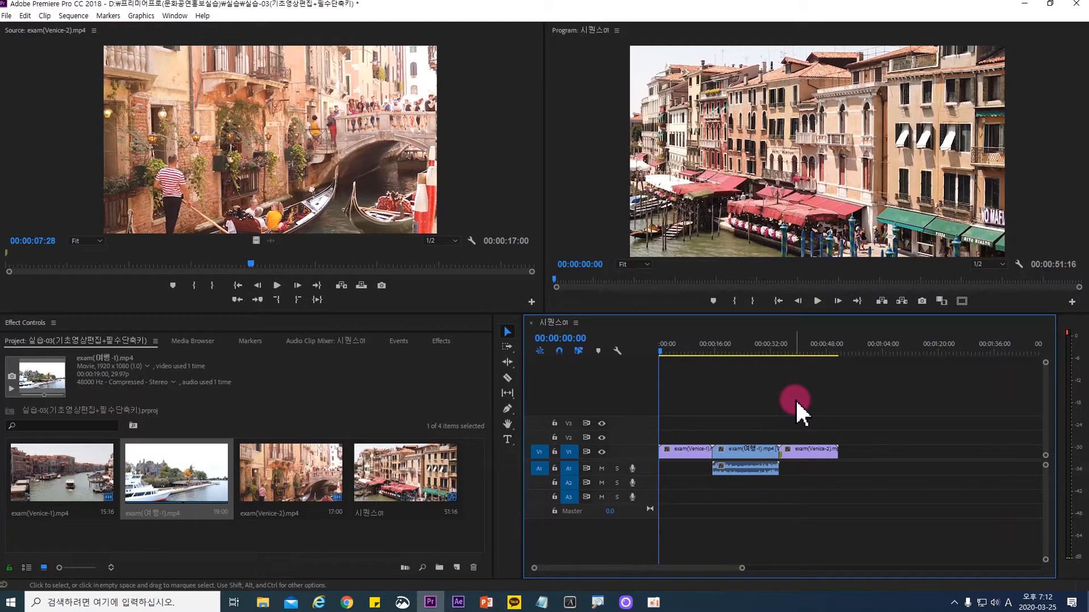
pyautogui.press('`')
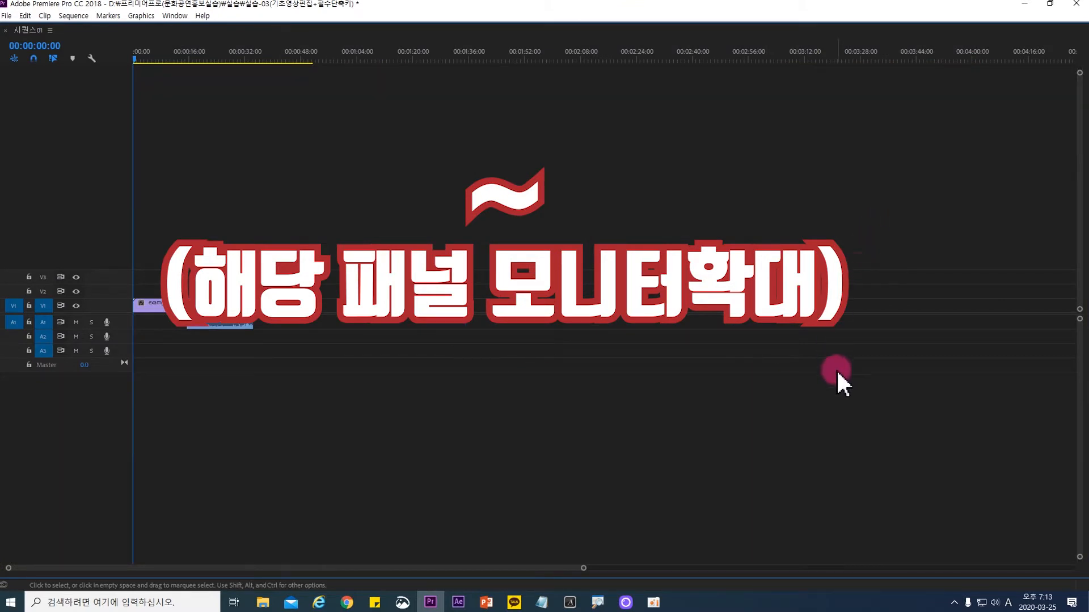
pyautogui.press('`')
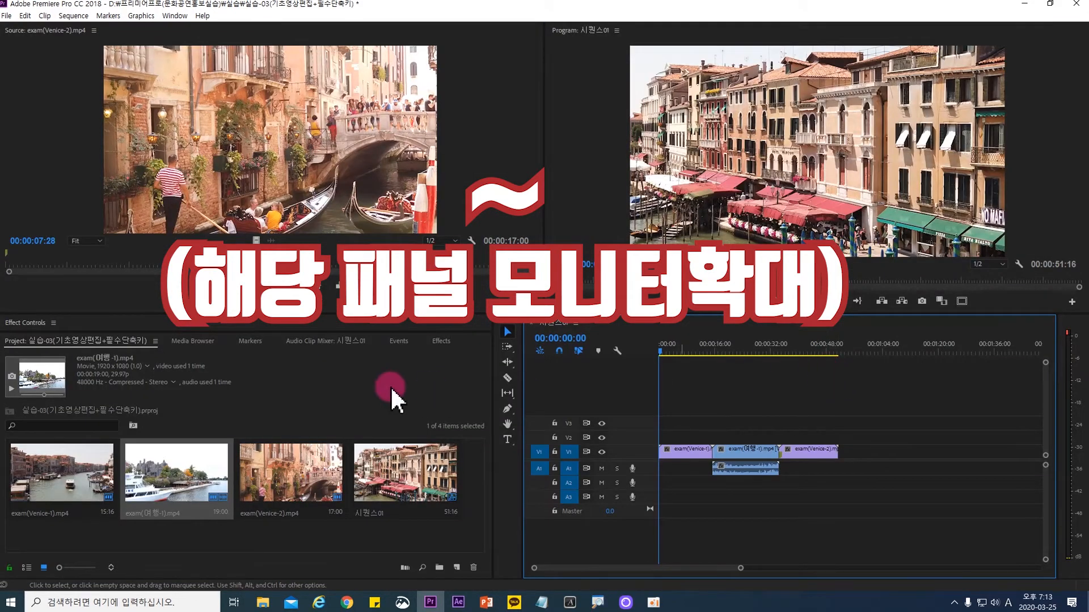
pyautogui.click(369, 394)
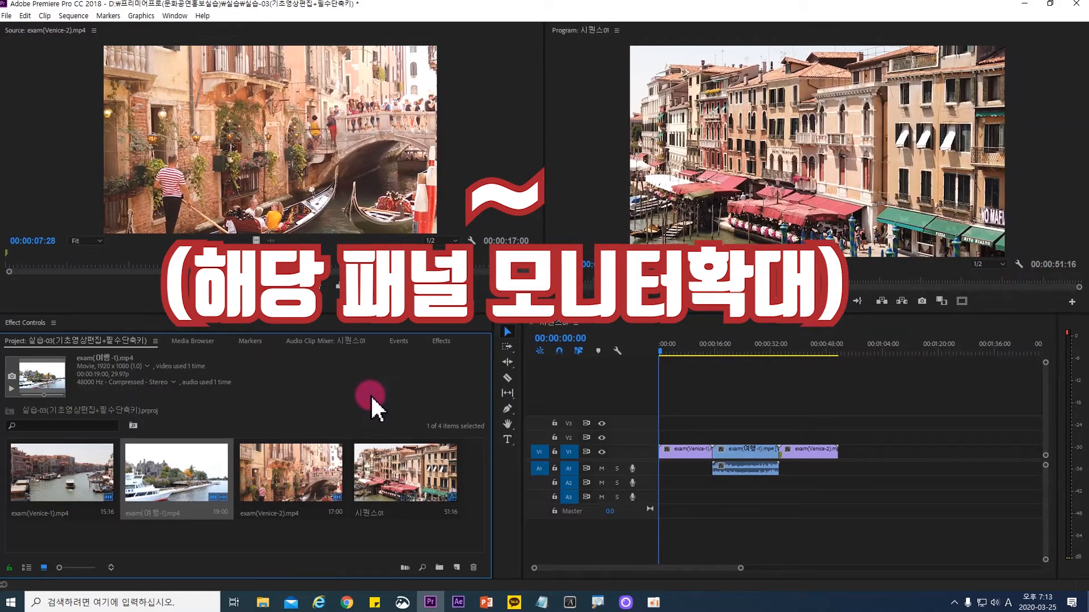
pyautogui.press('`')
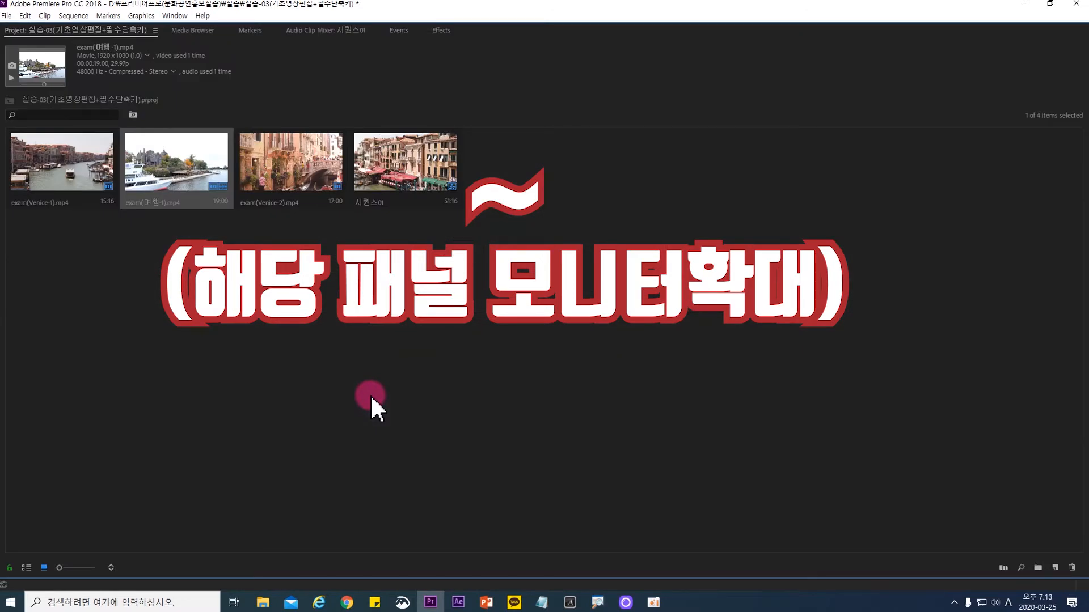
pyautogui.press('`')
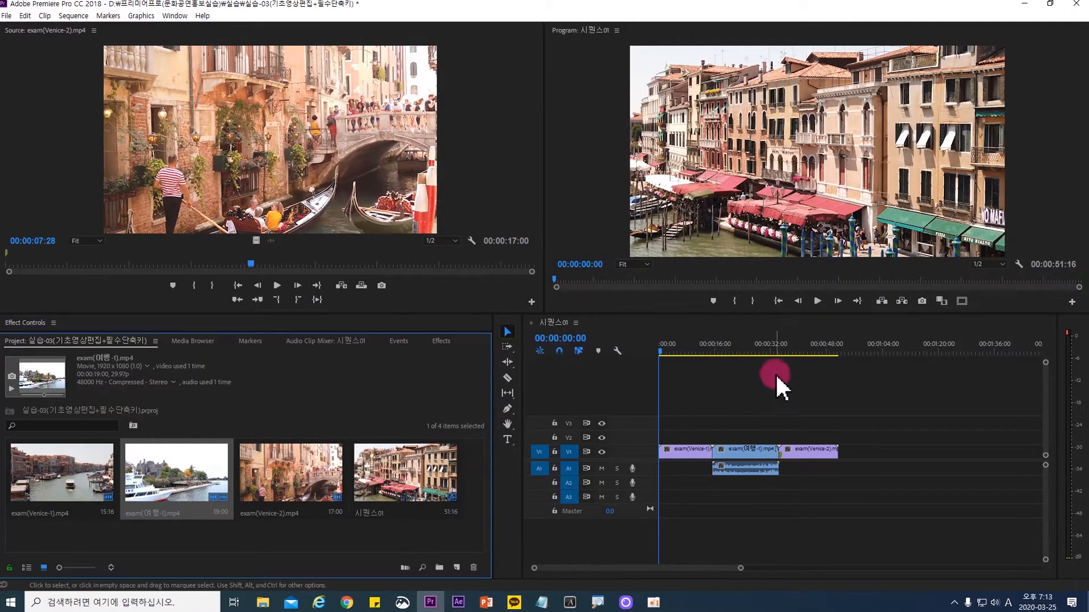
# Move the playhead to the end of the first timeline clip at 00:00:15:16 and select that clip.
pyautogui.click(764, 400)
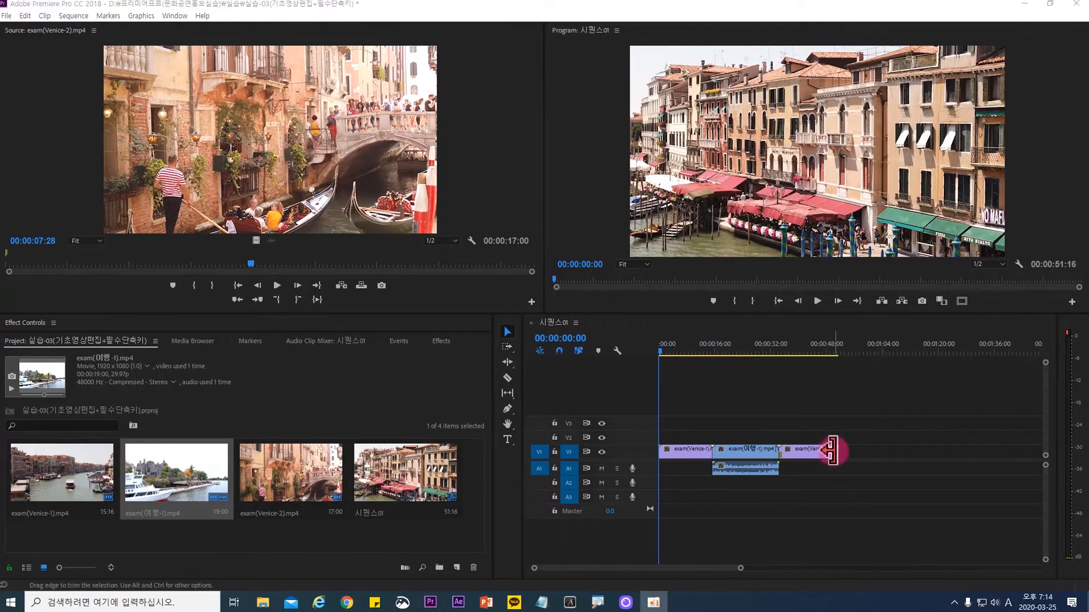
pyautogui.click(661, 353)
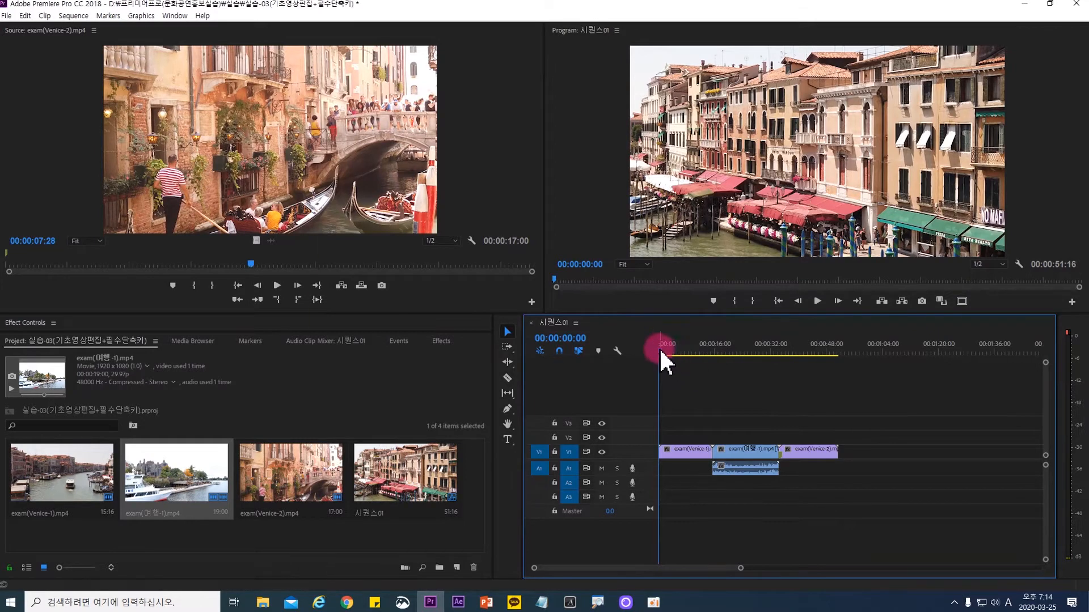
pyautogui.moveTo(666, 357); pyautogui.dragTo(712, 353)
pyautogui.click(688, 451)
pyautogui.click(665, 350)
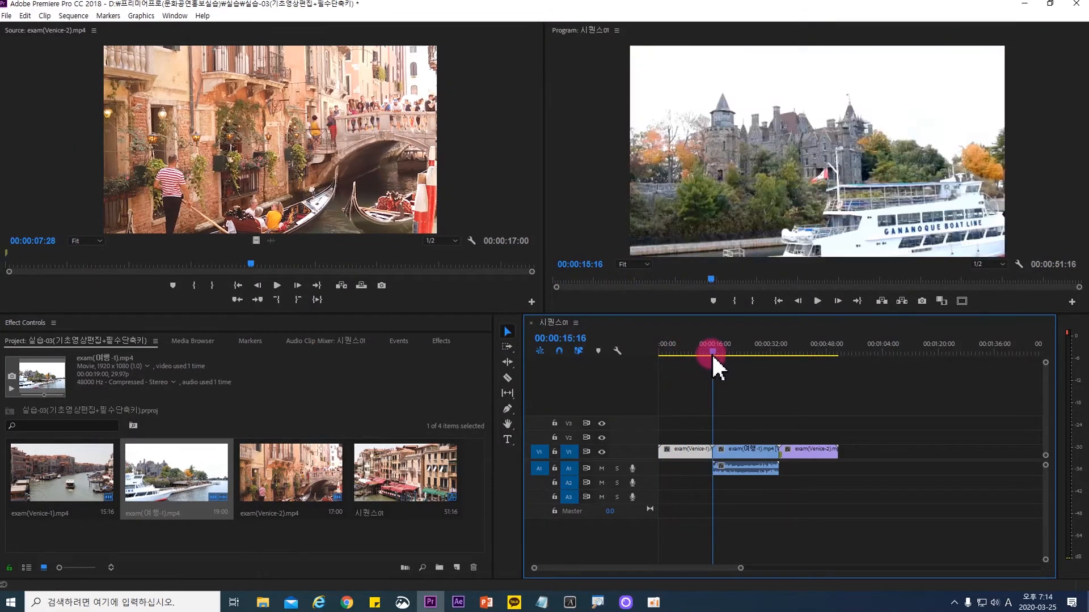
# Return the playhead to 00:00:00:00 and deselect the first clip.
pyautogui.click(573, 342)
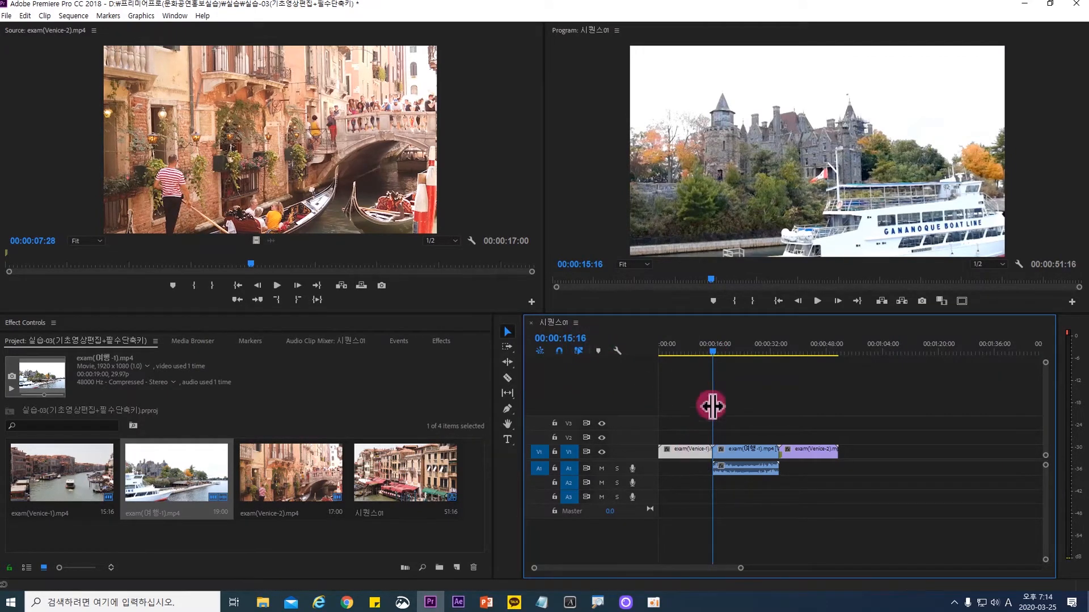
pyautogui.moveTo(712, 356); pyautogui.dragTo(652, 349)
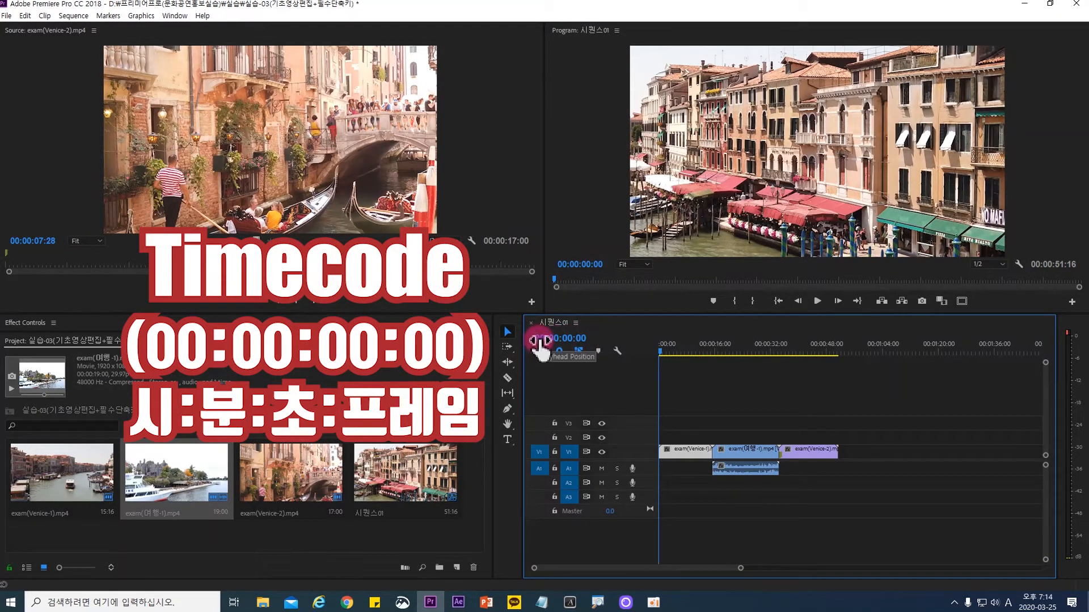
pyautogui.click(696, 403)
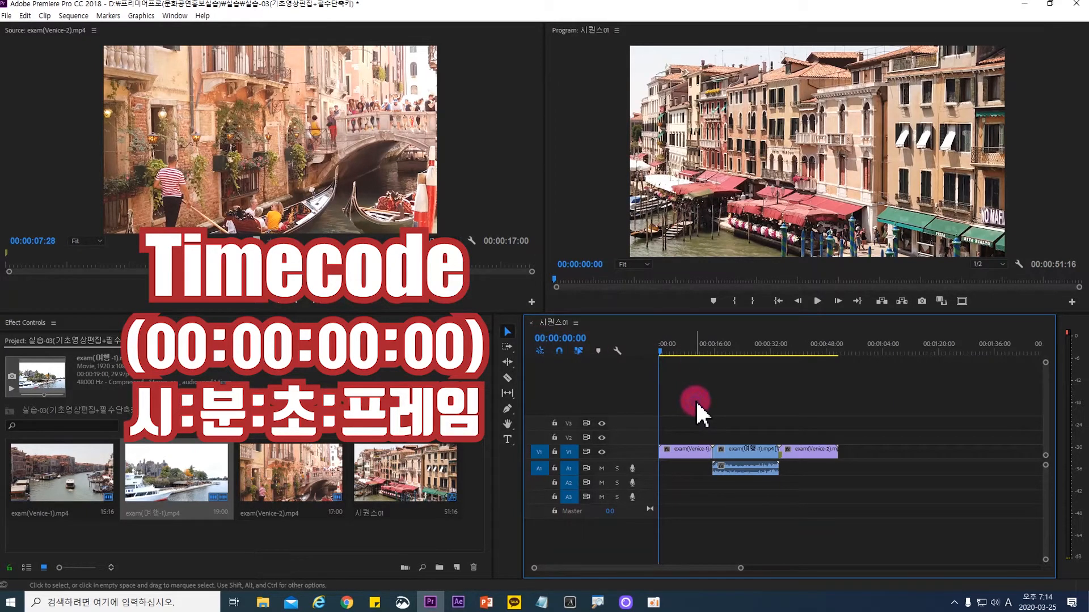
# Set the playhead timecode to 00:00:05:00.
pyautogui.click(567, 338)
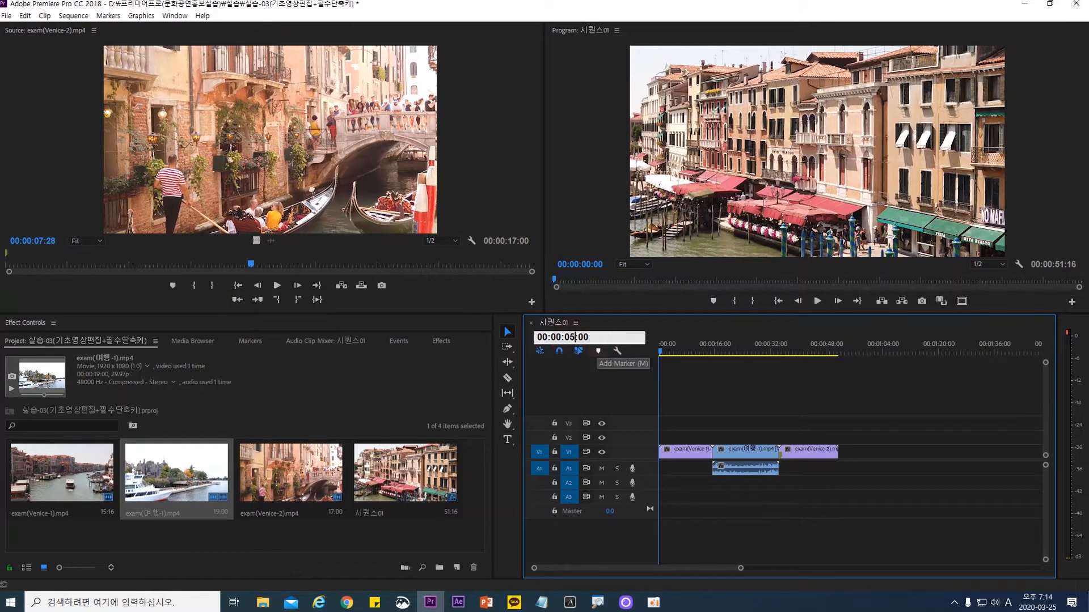
pyautogui.write('5')
pyautogui.press('Return')
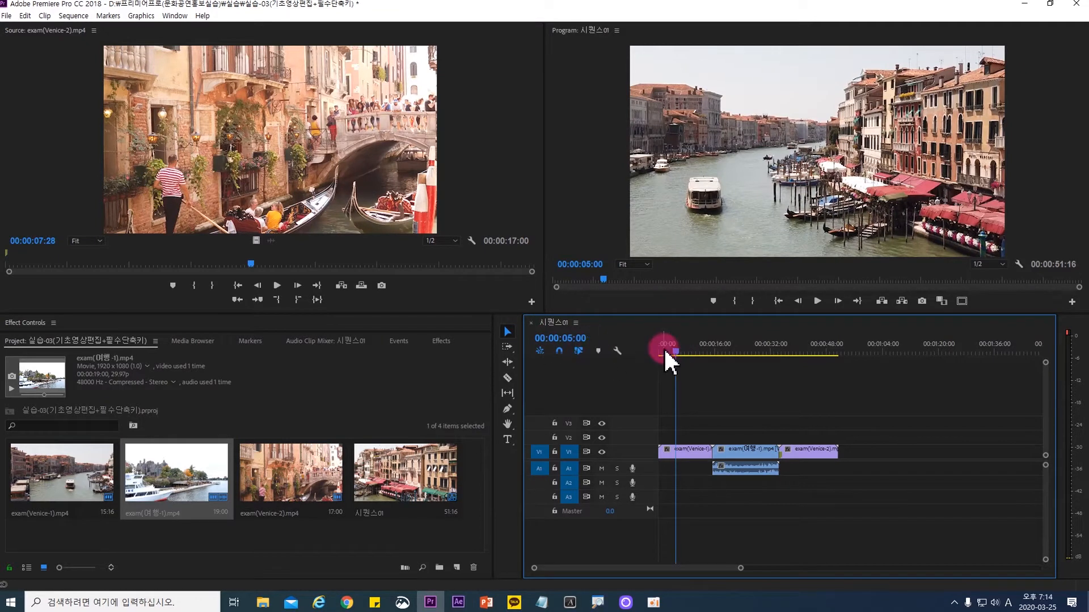
# Set the playhead timecode to 00:00:20:00 using the shorthand value 2000.
pyautogui.click(572, 339)
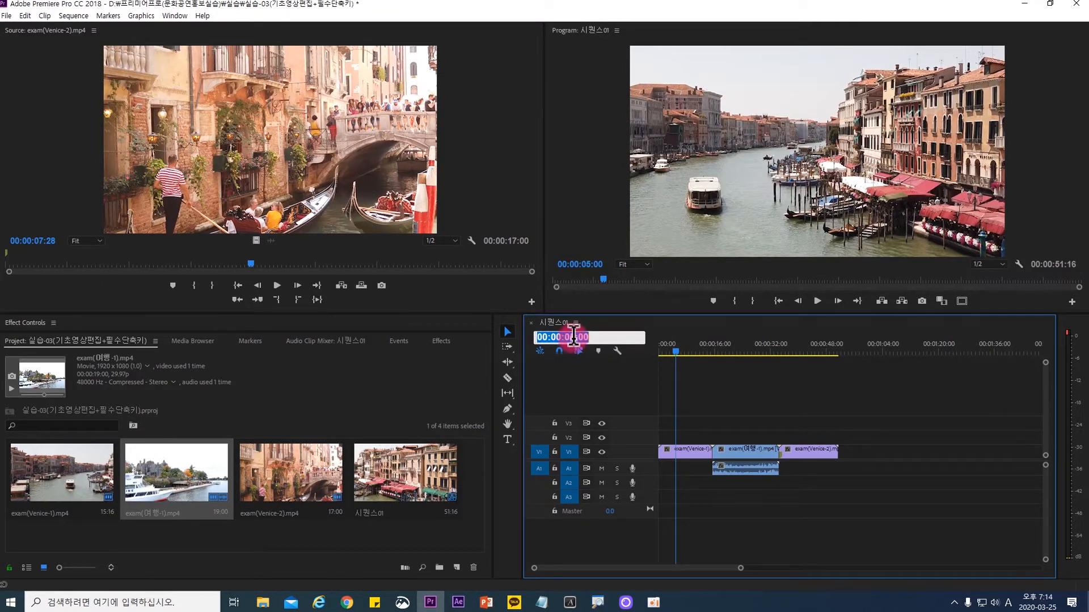
pyautogui.write('2000')
pyautogui.press('Return')
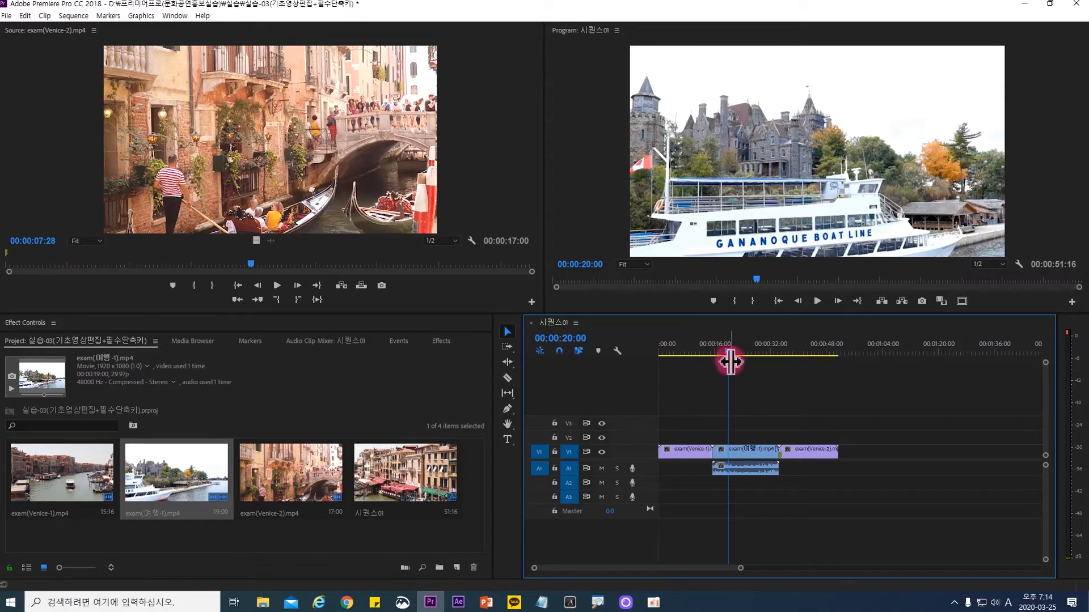
# Move the playhead 2 seconds forward and 5 seconds back with the relative timecode offsets +2. and -5.
pyautogui.click(573, 338)
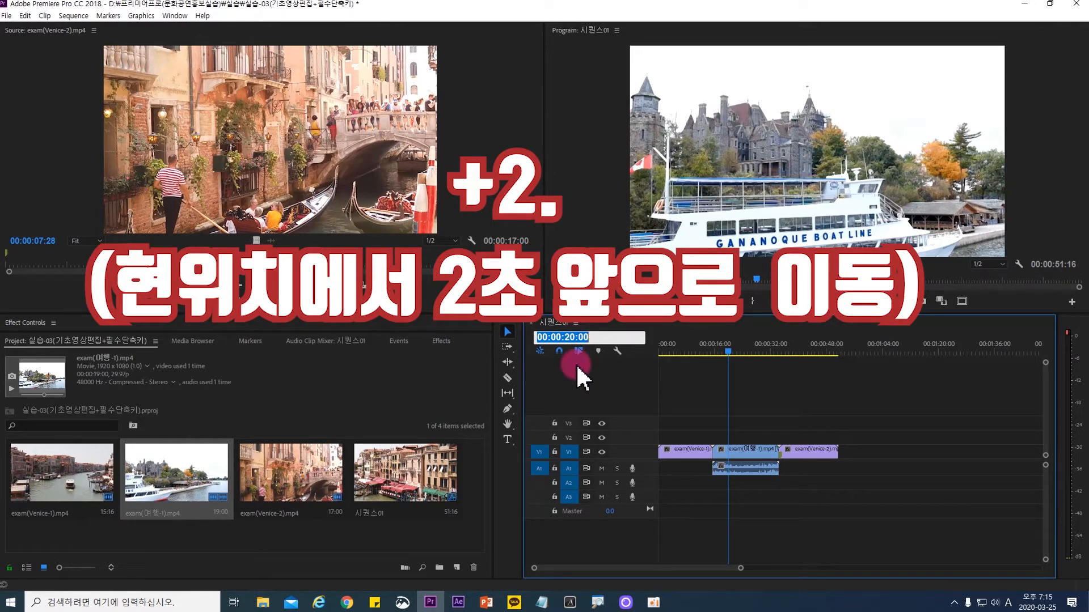
pyautogui.write('+2')
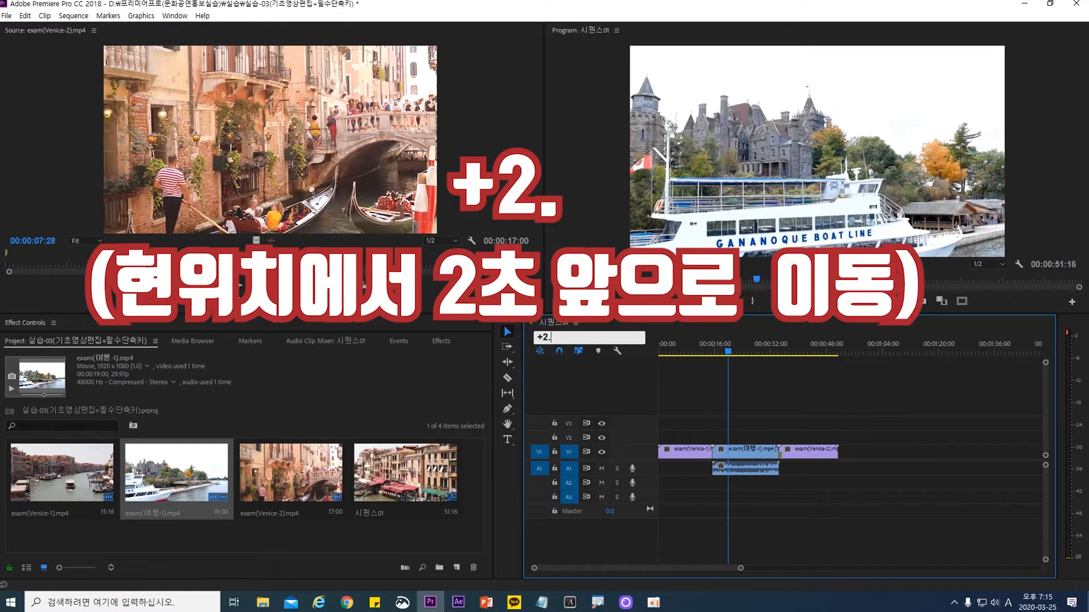
pyautogui.write('.')
pyautogui.press('Return')
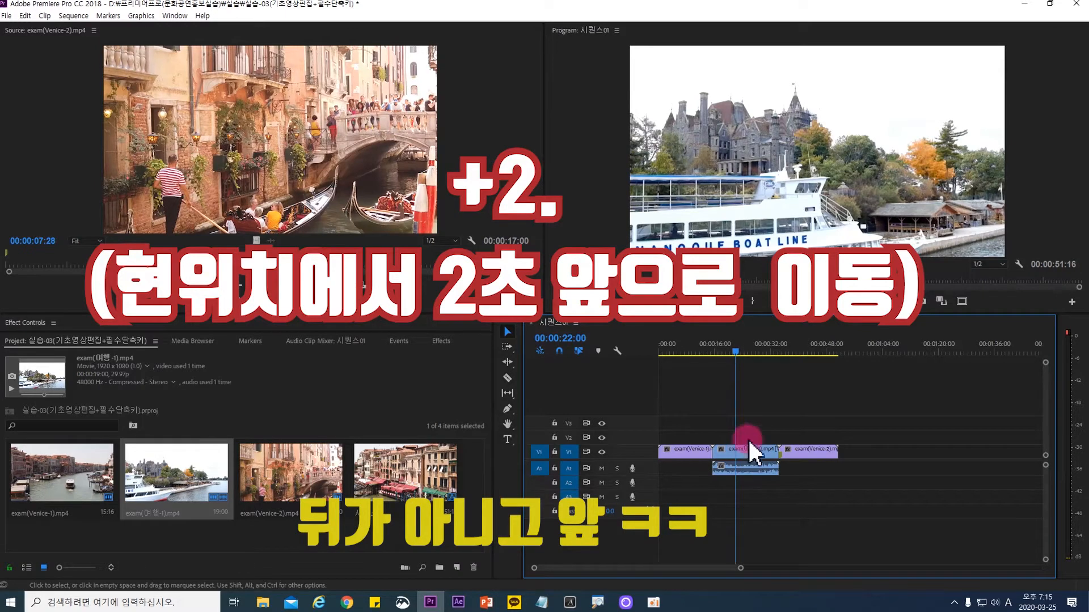
pyautogui.click(556, 340)
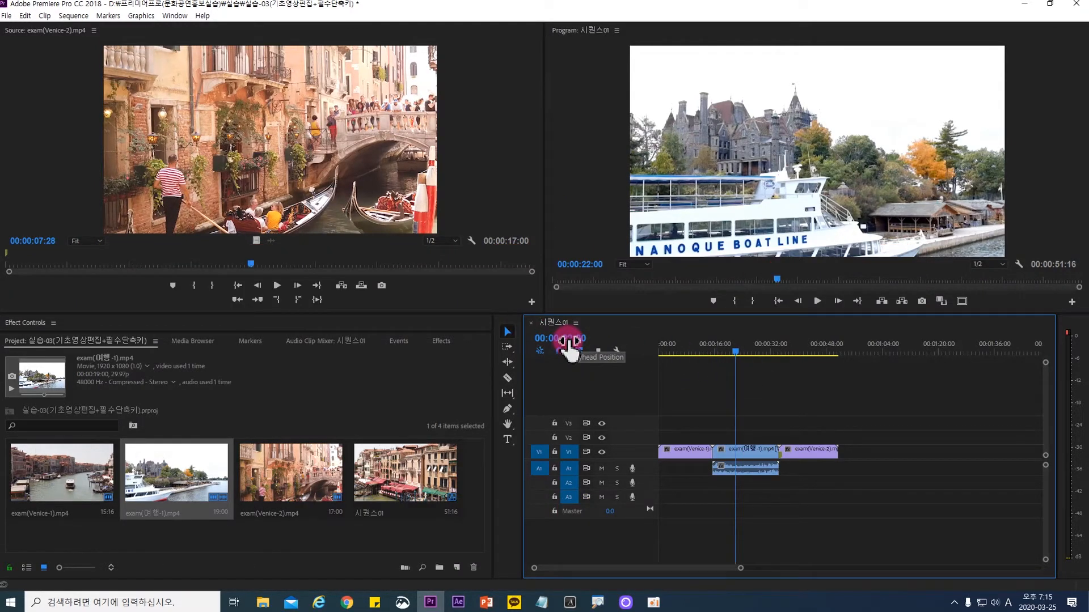
pyautogui.click(567, 339)
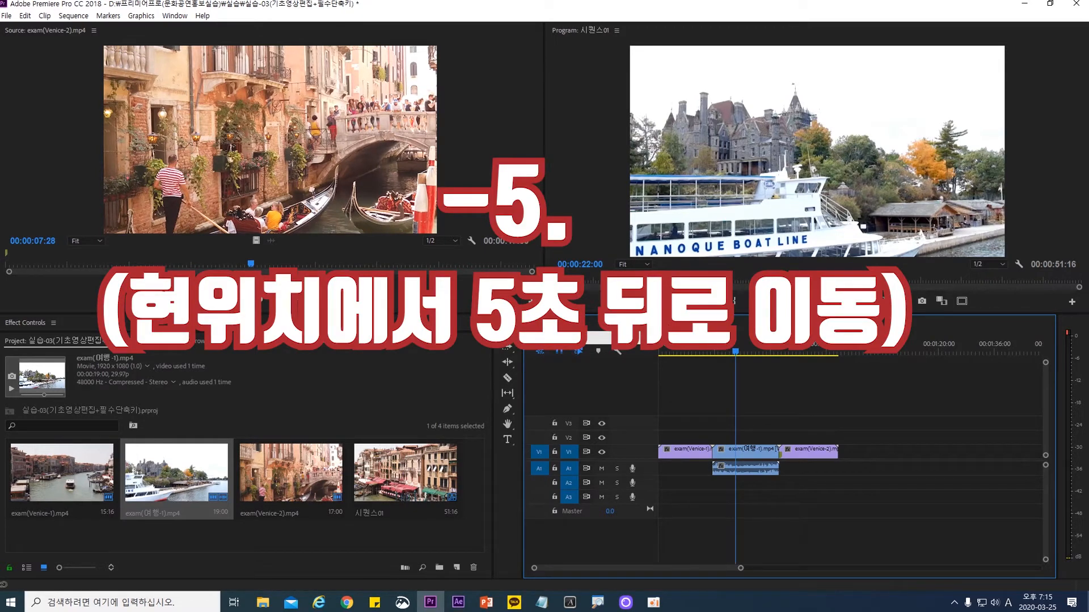
pyautogui.press('Return')
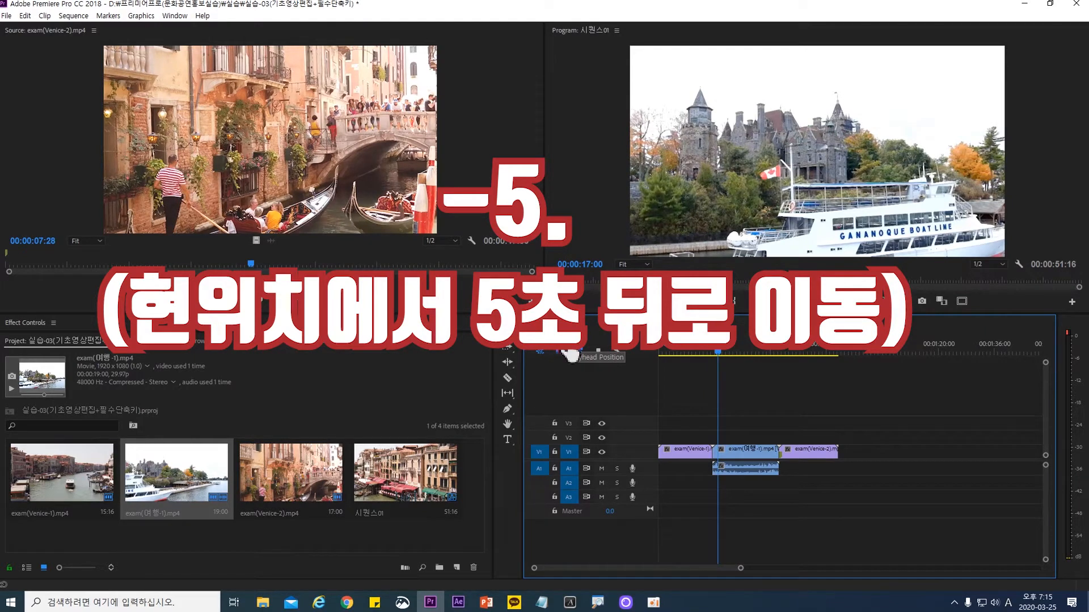
# Move the playhead to about 00:00:25:22 within the second timeline clip.
pyautogui.click(567, 340)
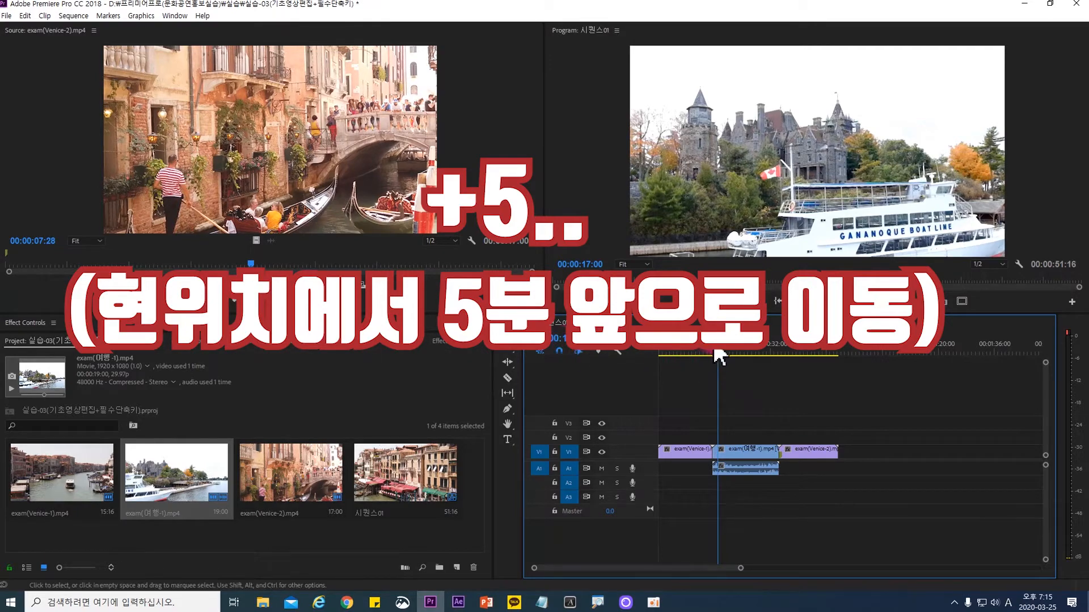
pyautogui.moveTo(719, 349); pyautogui.dragTo(748, 365)
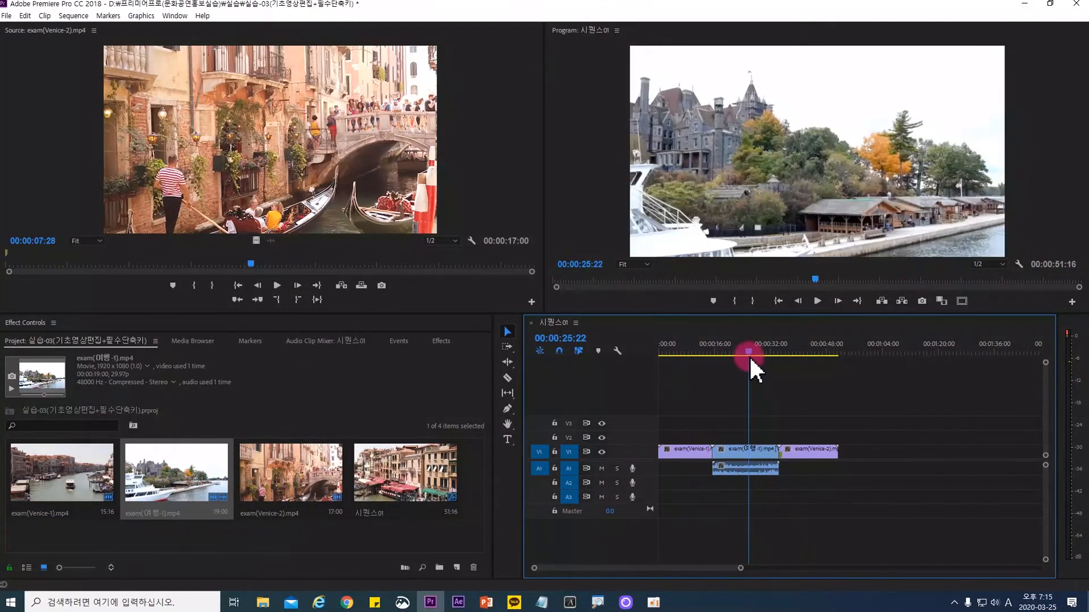
pyautogui.click(569, 340)
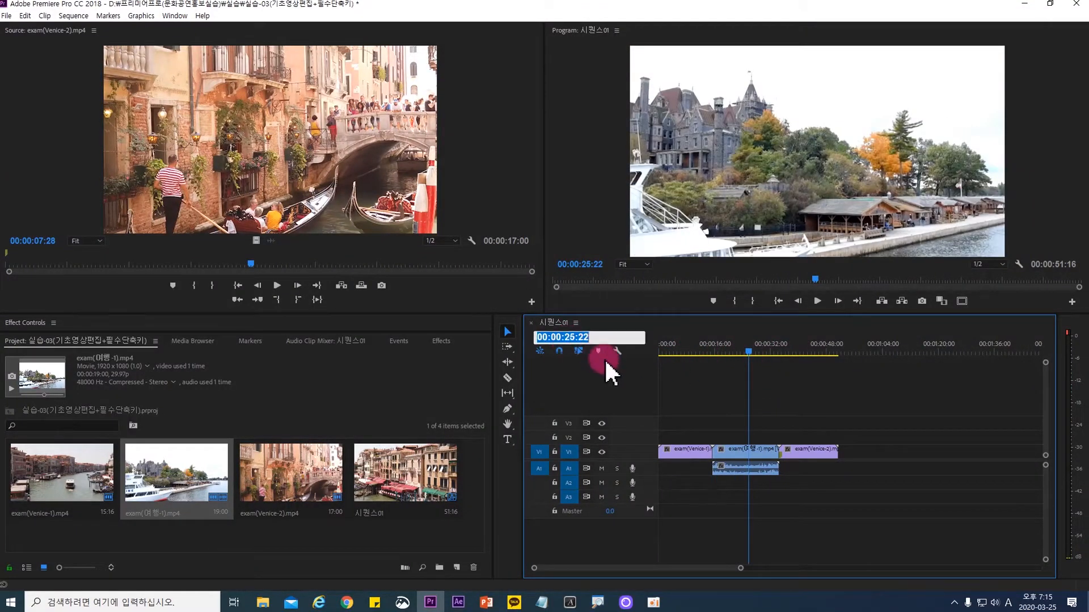
pyautogui.click(568, 337)
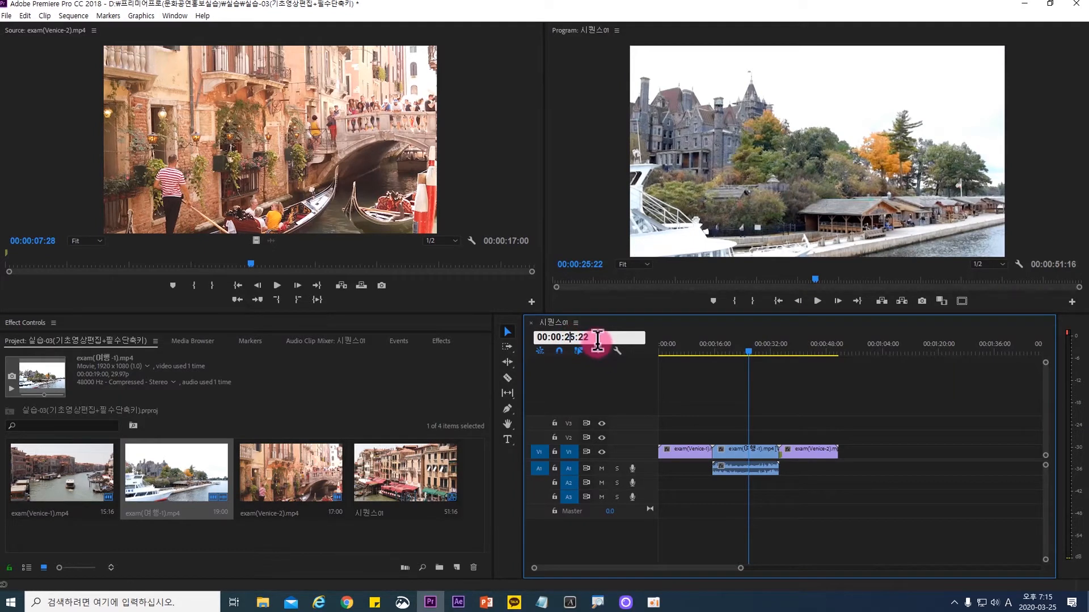
pyautogui.click(601, 338)
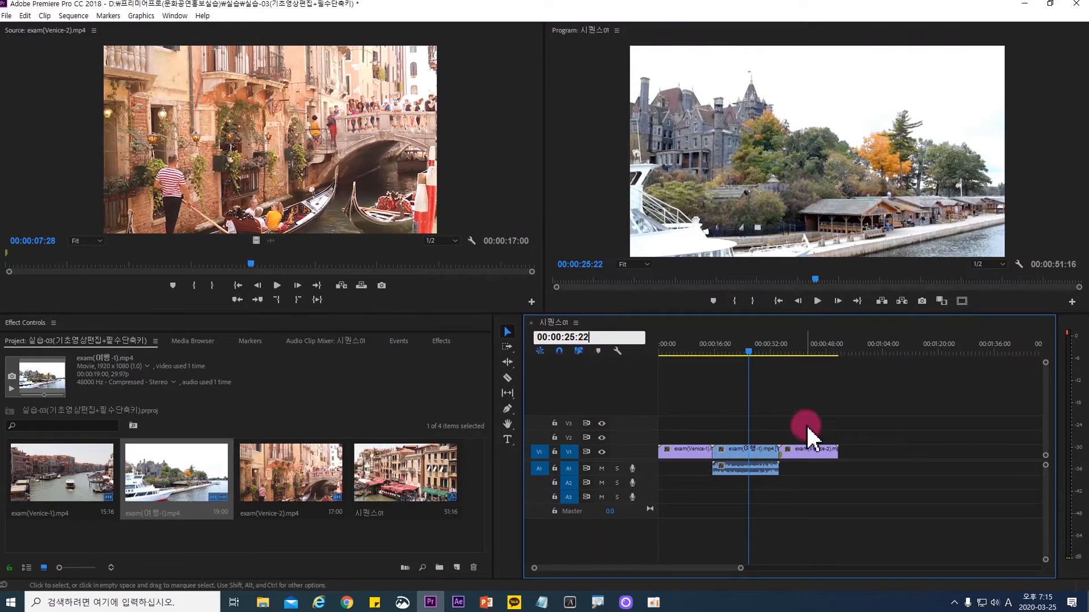
pyautogui.click(973, 406)
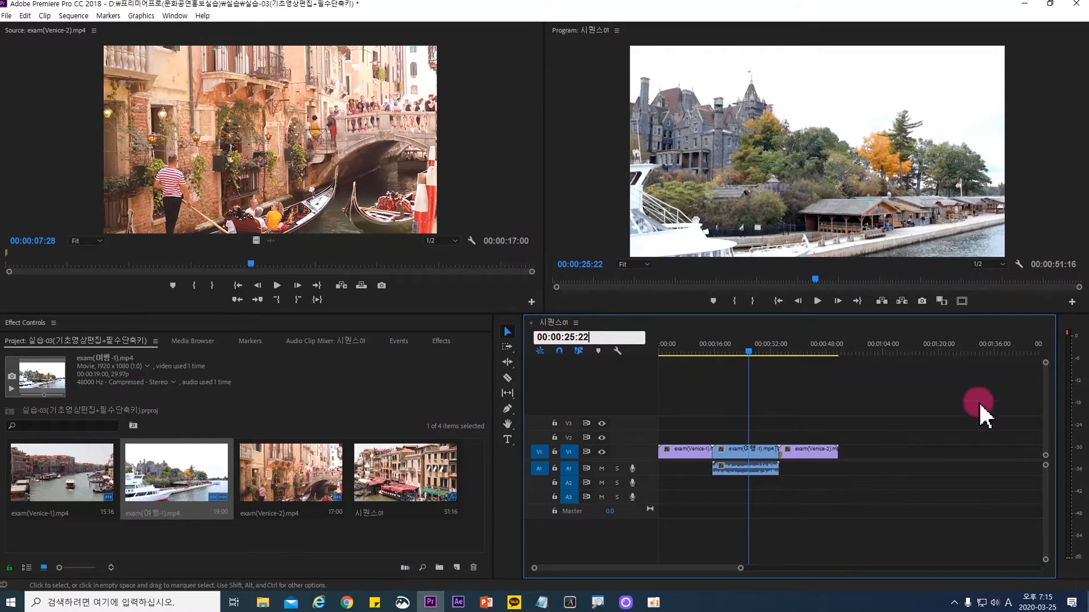
pyautogui.click(771, 401)
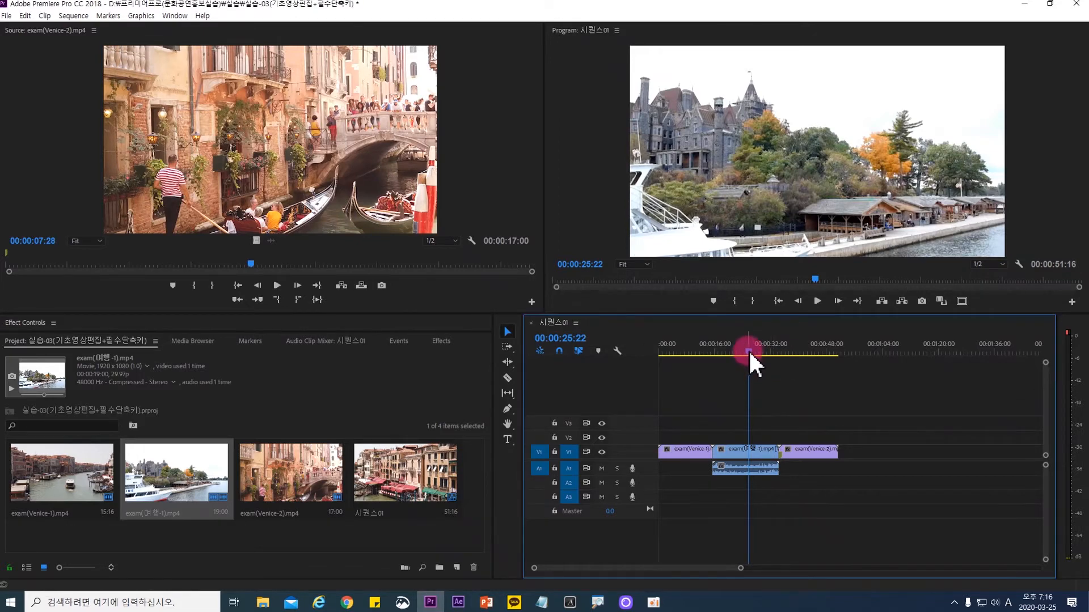
# Move the playhead to 00:00:00:05, try selecting each timeline clip individually, and clear the selection.
pyautogui.moveTo(748, 349); pyautogui.dragTo(655, 360)
pyautogui.click(693, 446)
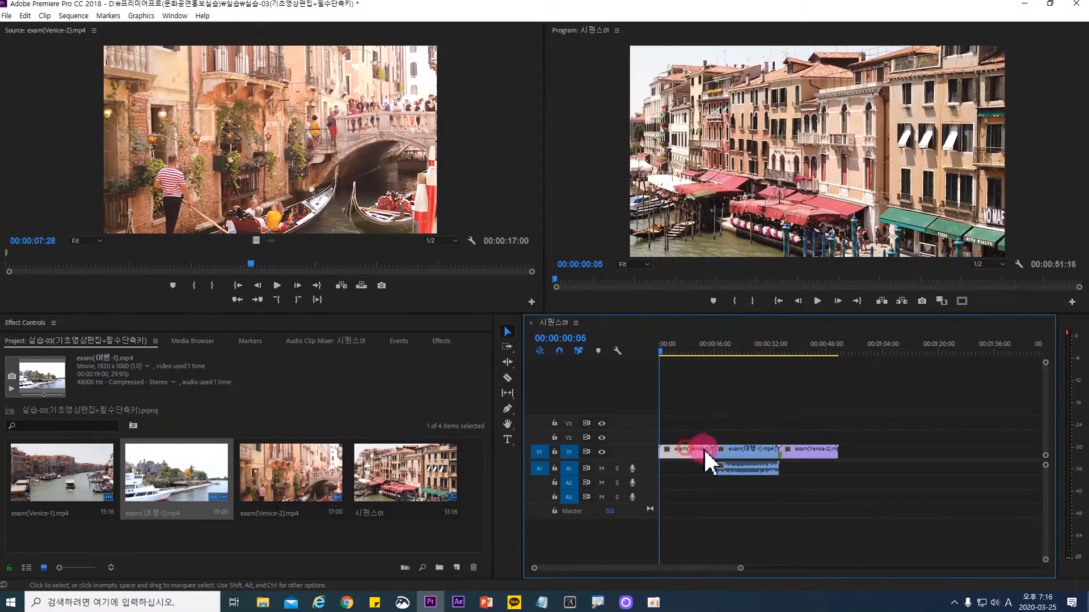
pyautogui.click(736, 452)
pyautogui.click(796, 448)
pyautogui.click(683, 449)
pyautogui.click(836, 446)
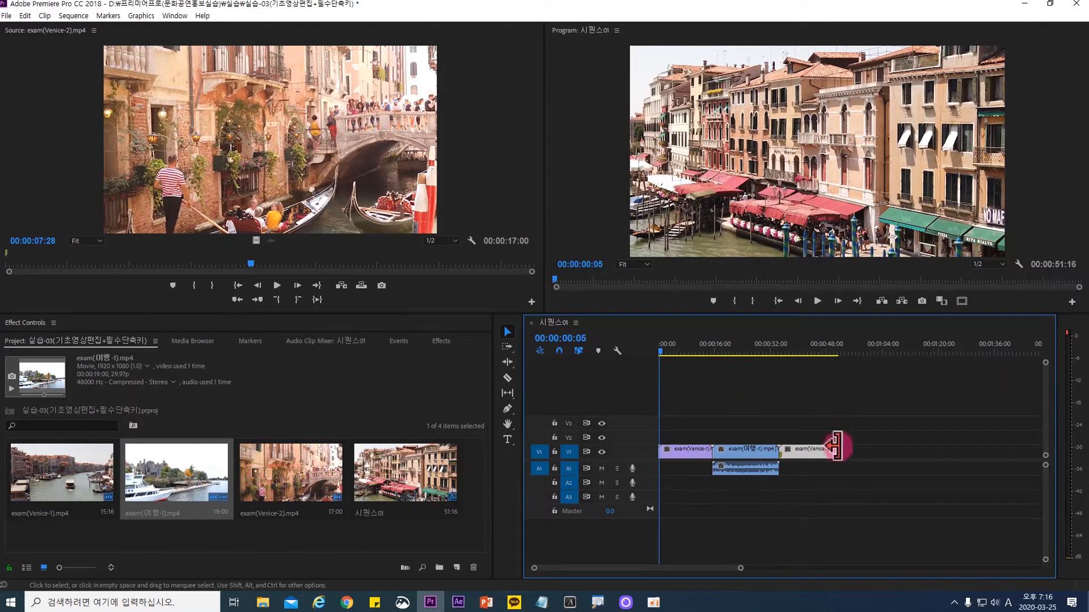
pyautogui.click(801, 475)
pyautogui.click(920, 460)
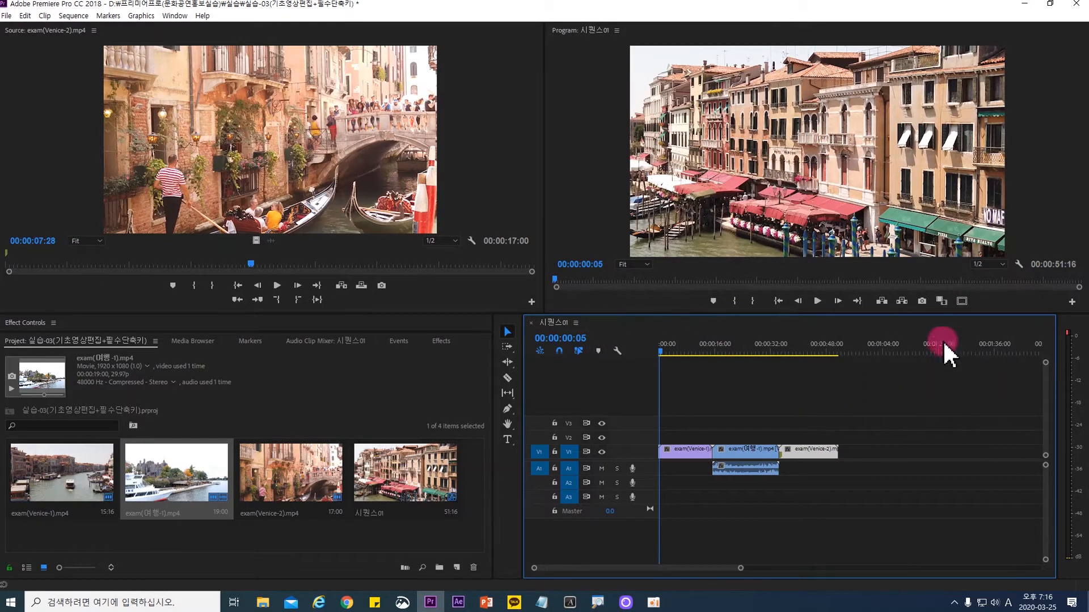
pyautogui.click(895, 488)
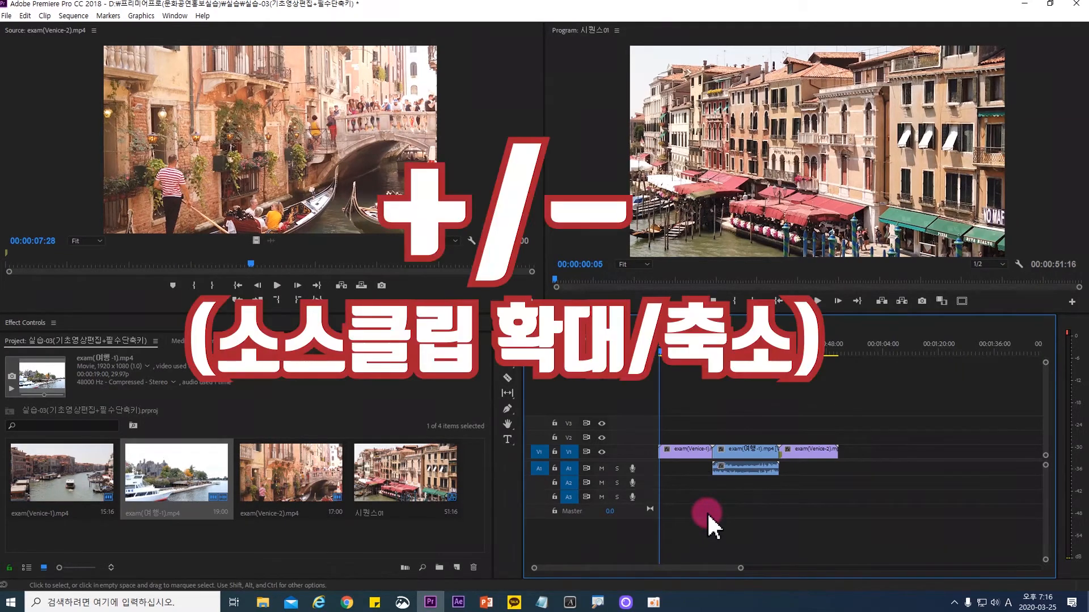
# Practise magnifying and shrinking the timeline view: two levels in, three out, three in and two out.
pyautogui.press('=')
pyautogui.press('=')
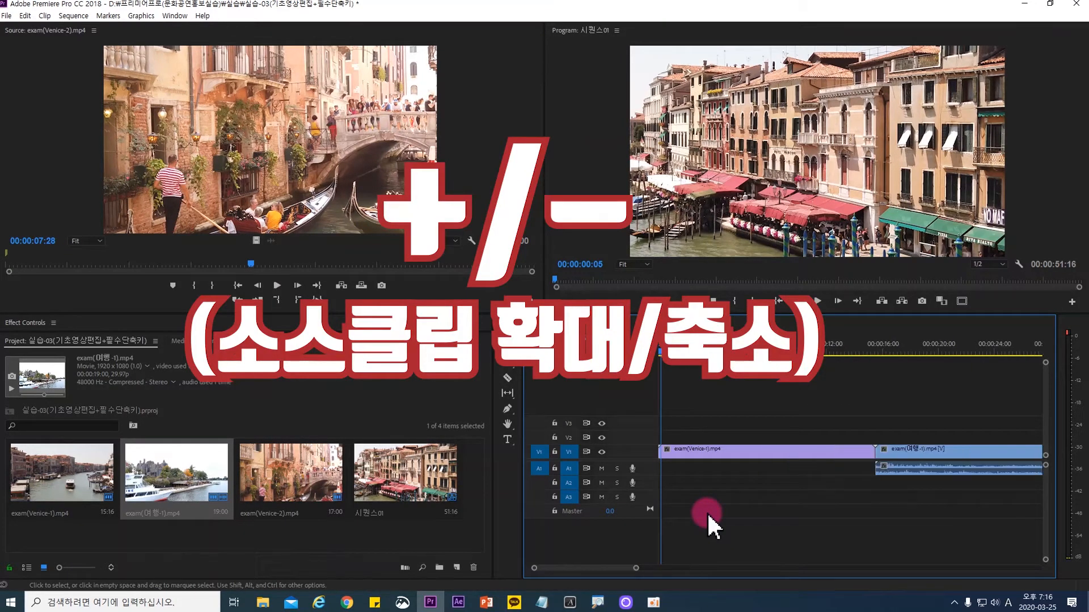
pyautogui.press('-')
pyautogui.press('-')
pyautogui.press('-')
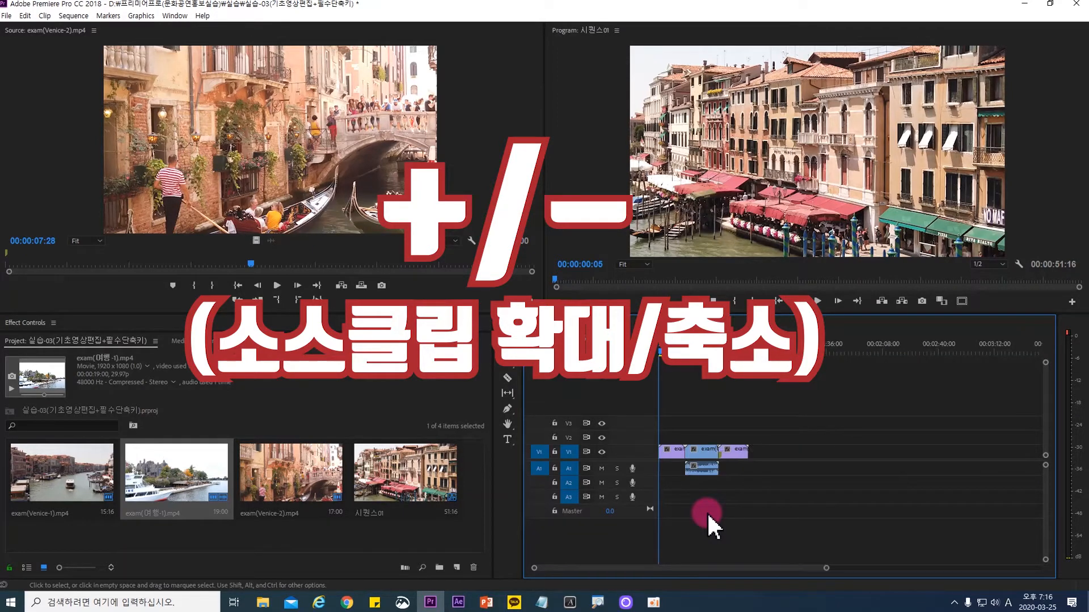
pyautogui.press('=')
pyautogui.press('=')
pyautogui.press('=')
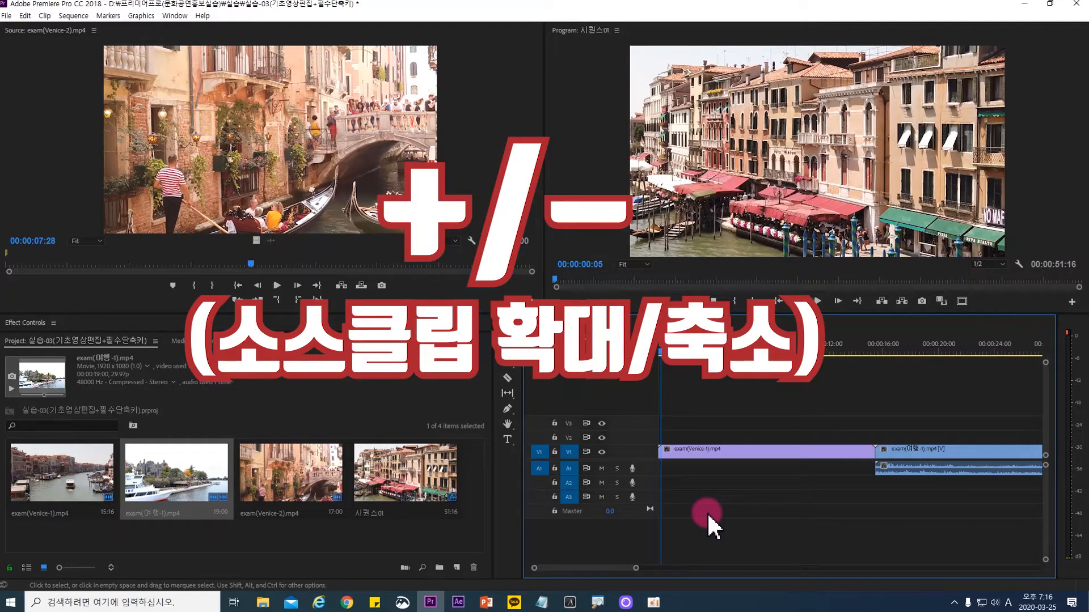
pyautogui.press('-')
pyautogui.press('-')
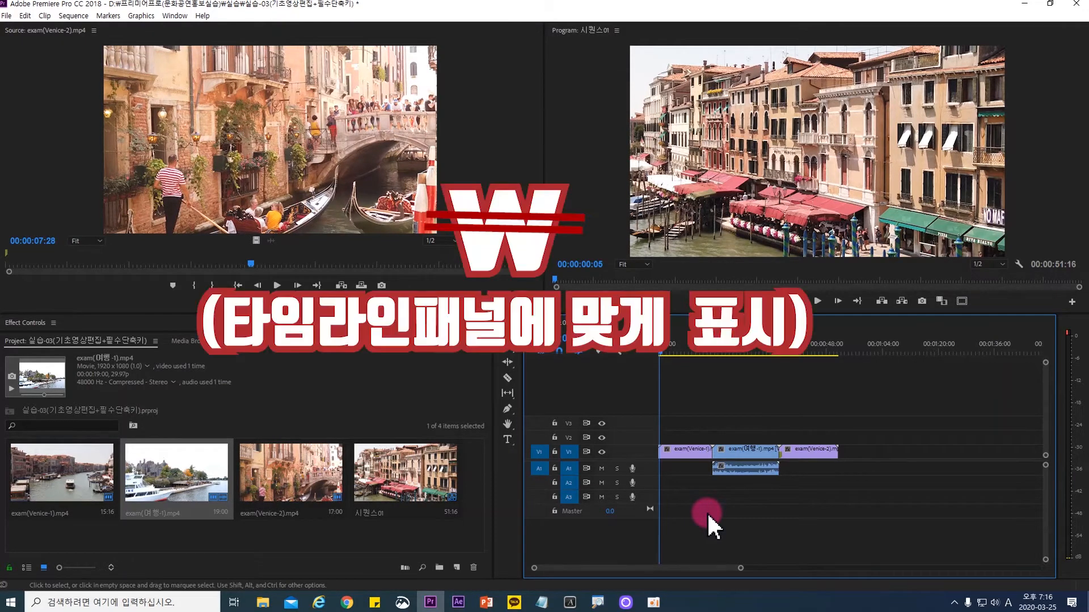
# Fit the whole sequence to the timeline panel width, vary the zoom level, and return to the fitted view.
pyautogui.press('\\')
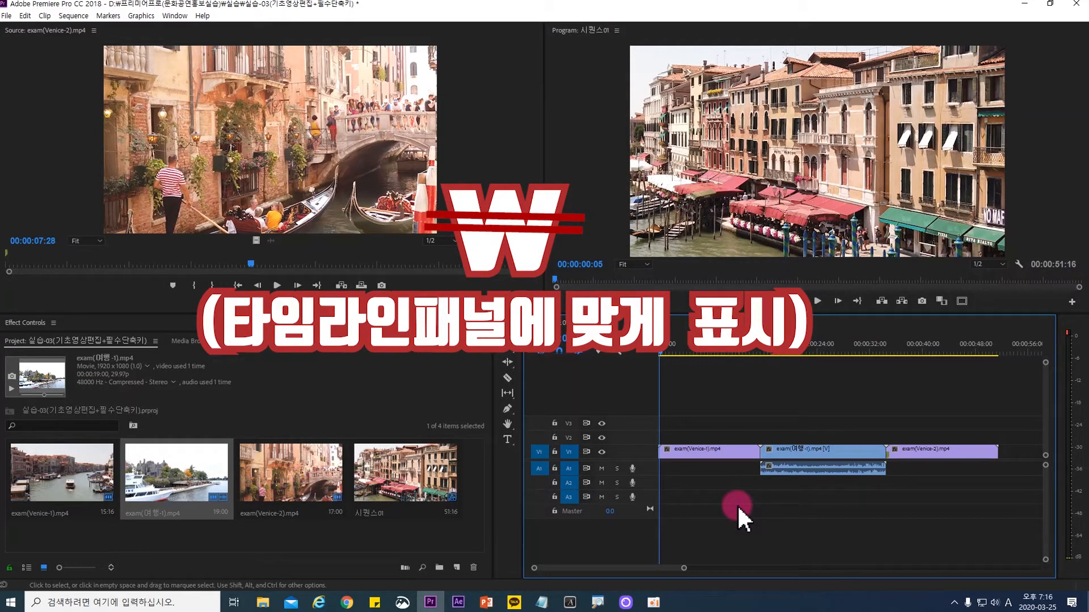
pyautogui.press('\\')
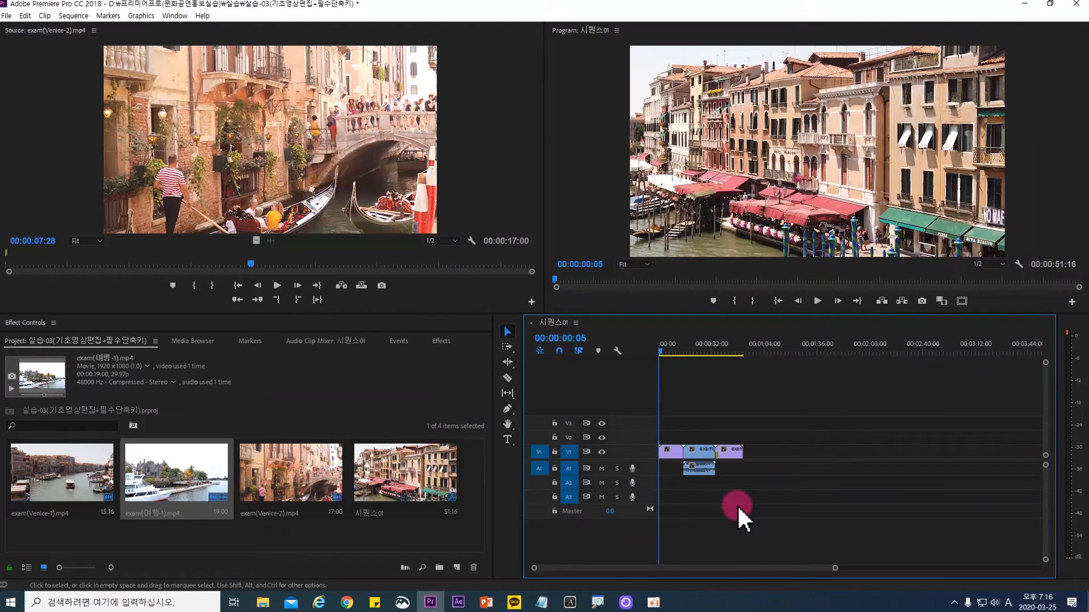
pyautogui.press('=')
pyautogui.press('=')
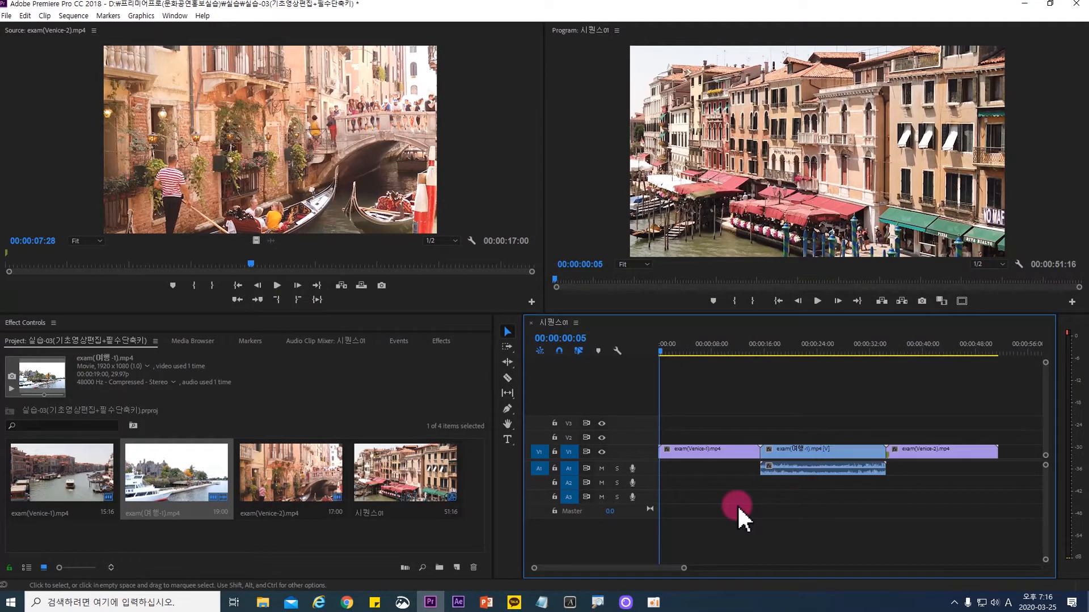
pyautogui.press('-')
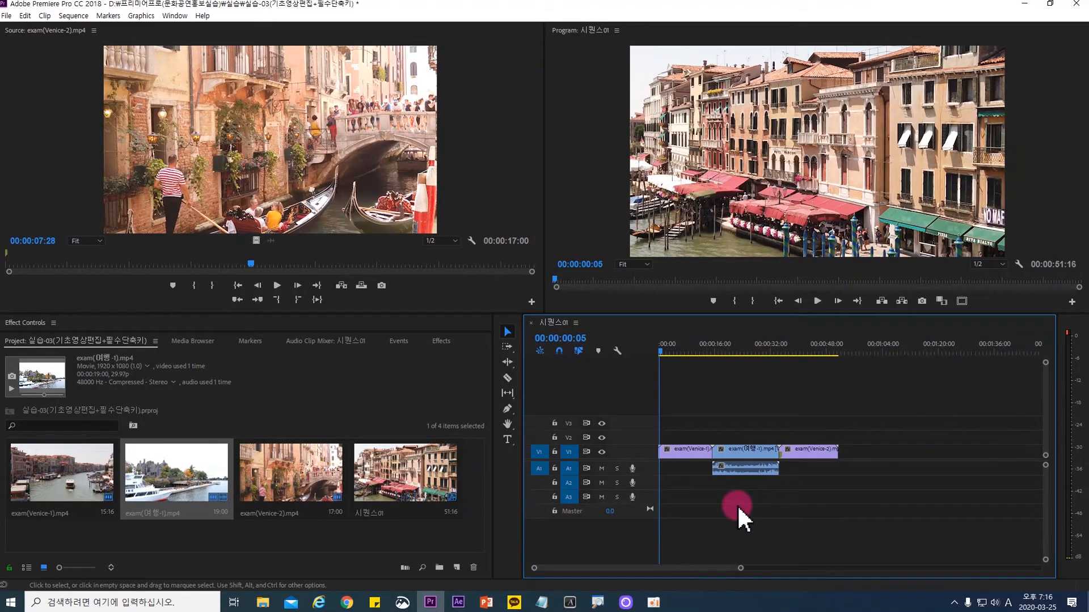
pyautogui.press('=')
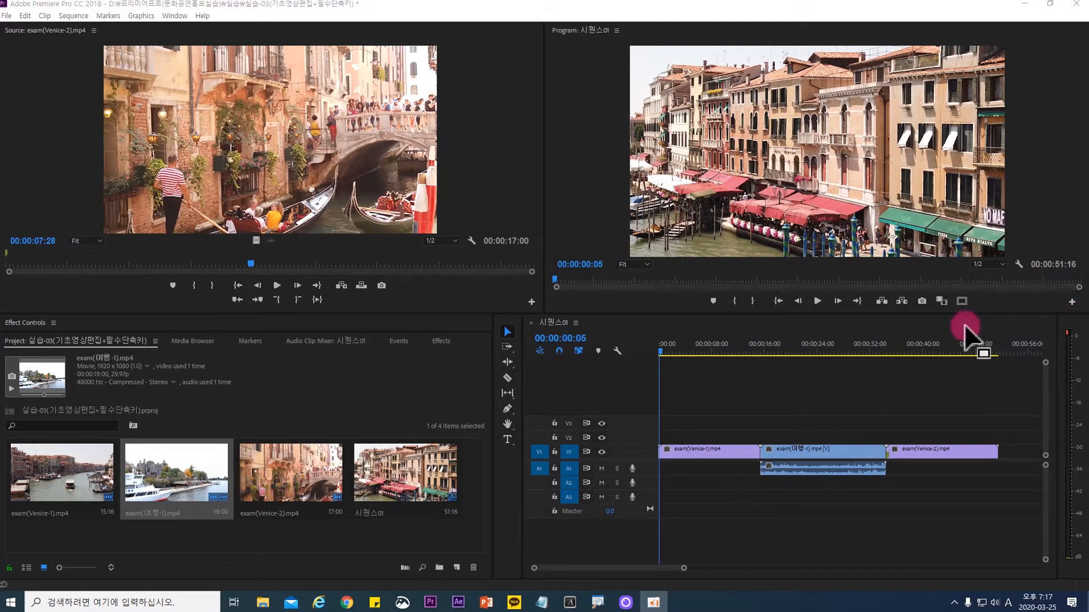
# With the Selection tool, repeatedly select the linked exam(여행-1).mp4 clip as one unit and deselect it.
pyautogui.click(801, 392)
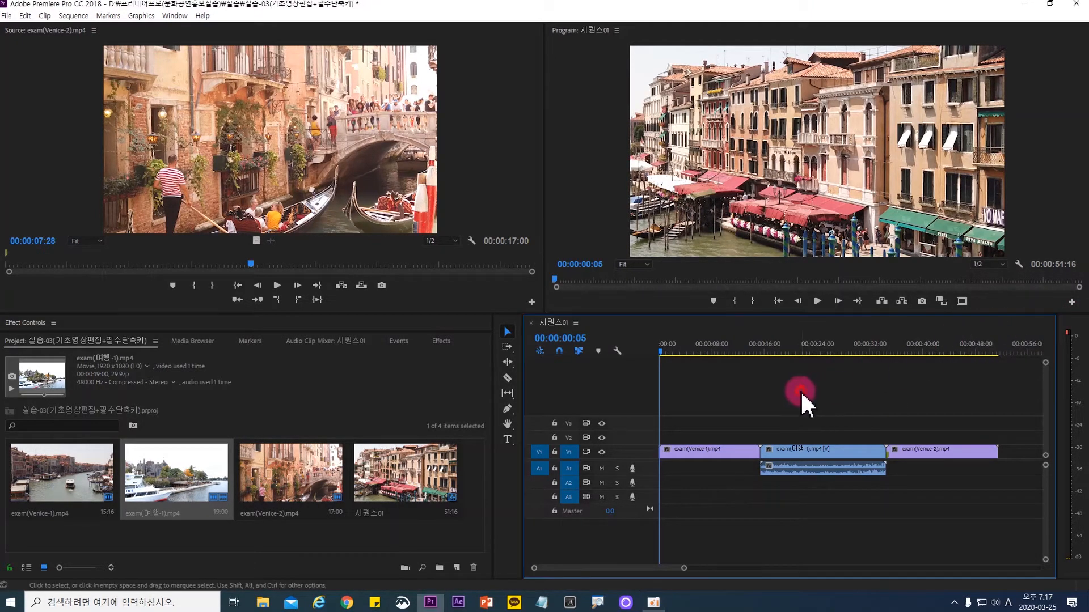
pyautogui.click(507, 335)
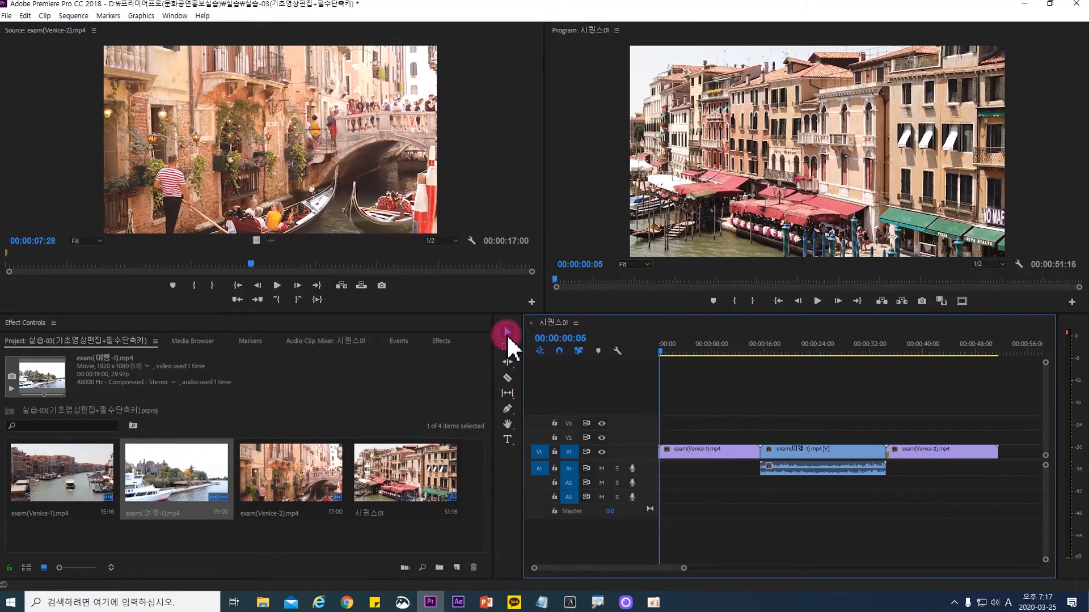
pyautogui.moveTo(672, 447); pyautogui.dragTo(799, 452)
pyautogui.click(800, 450)
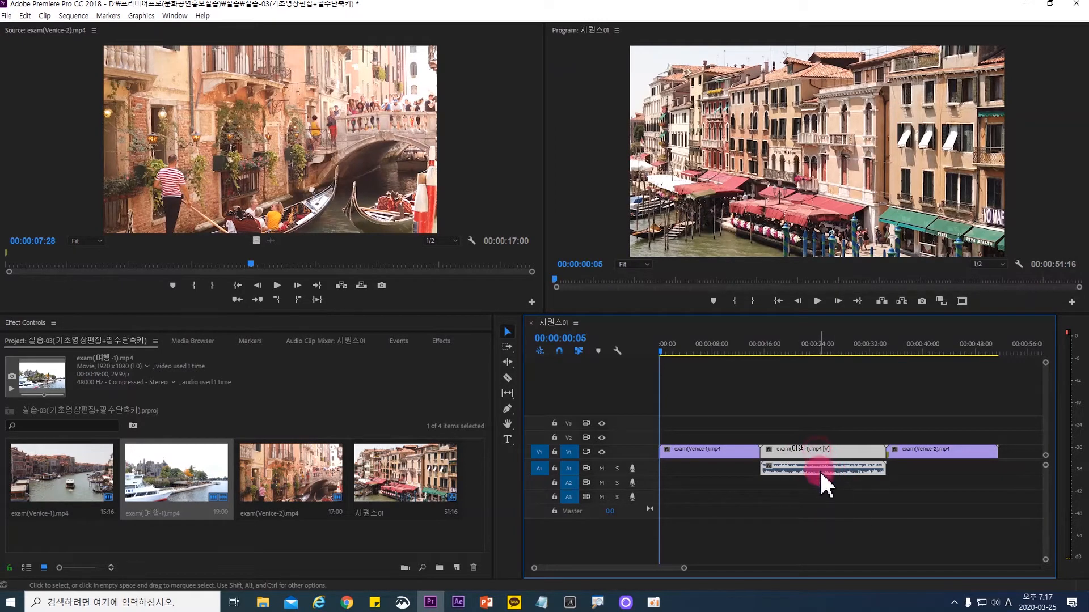
pyautogui.click(831, 496)
pyautogui.click(819, 451)
pyautogui.click(828, 496)
pyautogui.click(823, 449)
pyautogui.click(824, 509)
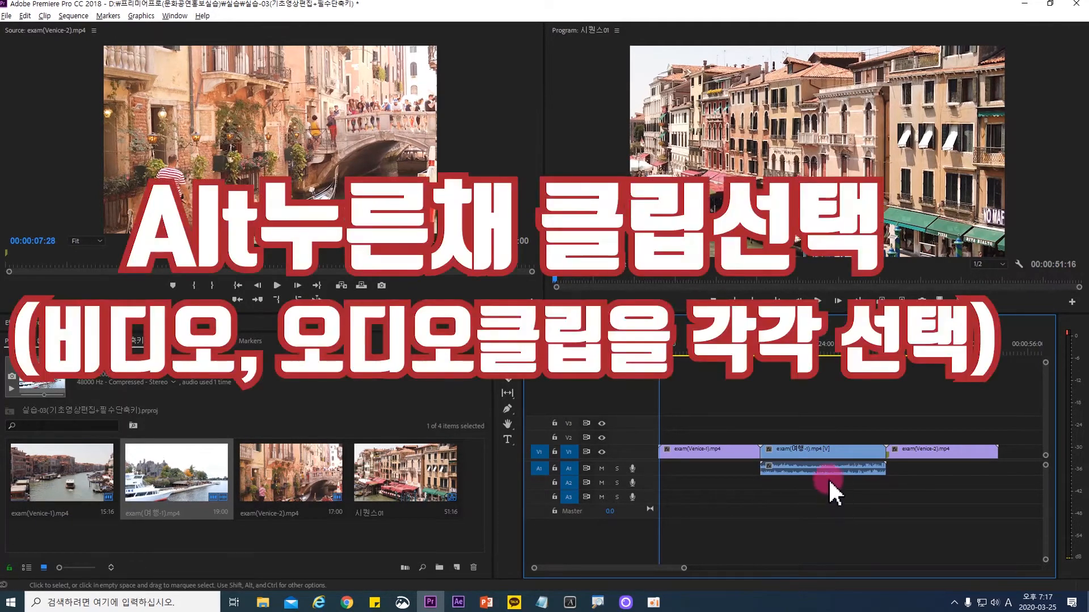
# Select the video and audio parts of the linked exam(여행-1).mp4 clip independently without unlinking them, clearing the selection at the end.
pyautogui.keyDown('alt'); pyautogui.click(812, 453); pyautogui.keyUp('alt')
pyautogui.click(822, 499)
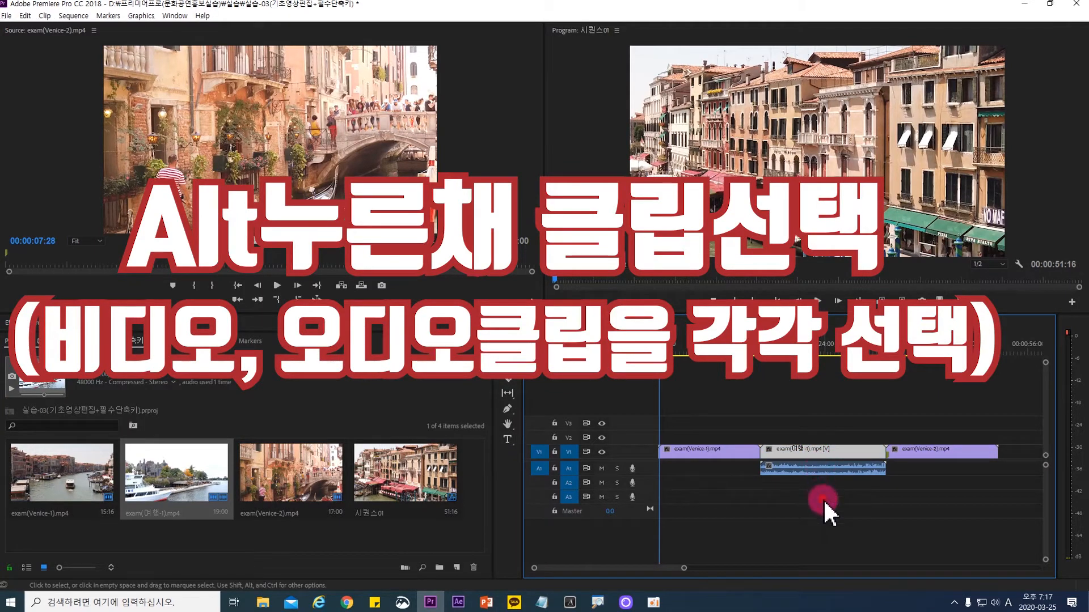
pyautogui.keyDown('alt'); pyautogui.click(827, 466); pyautogui.keyUp('alt')
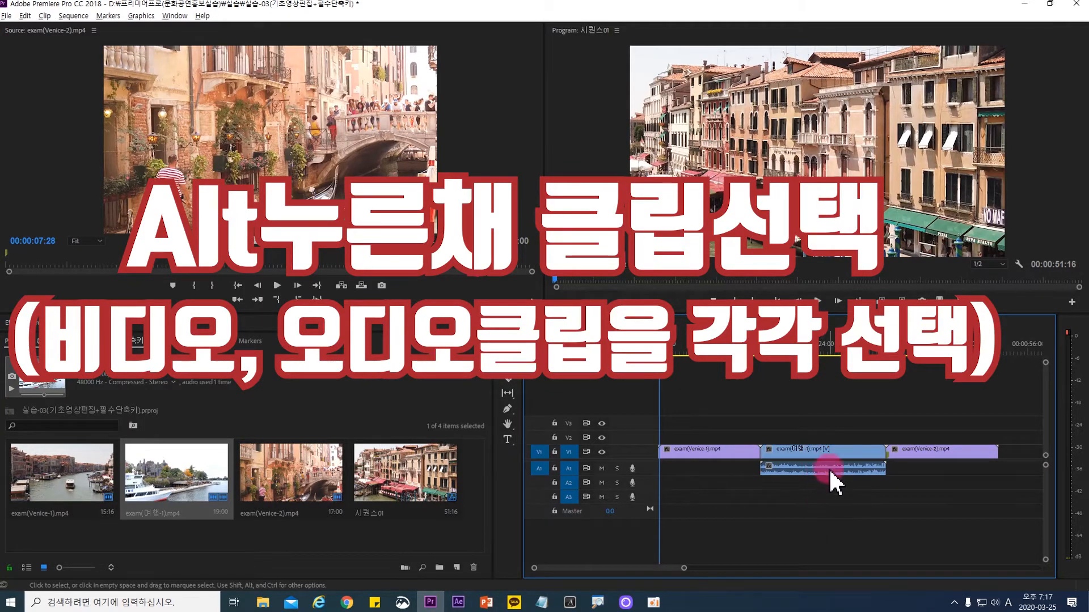
pyautogui.click(799, 537)
pyautogui.keyDown('alt'); pyautogui.click(832, 452); pyautogui.keyUp('alt')
pyautogui.keyDown('alt'); pyautogui.click(835, 468); pyautogui.keyUp('alt')
pyautogui.click(819, 522)
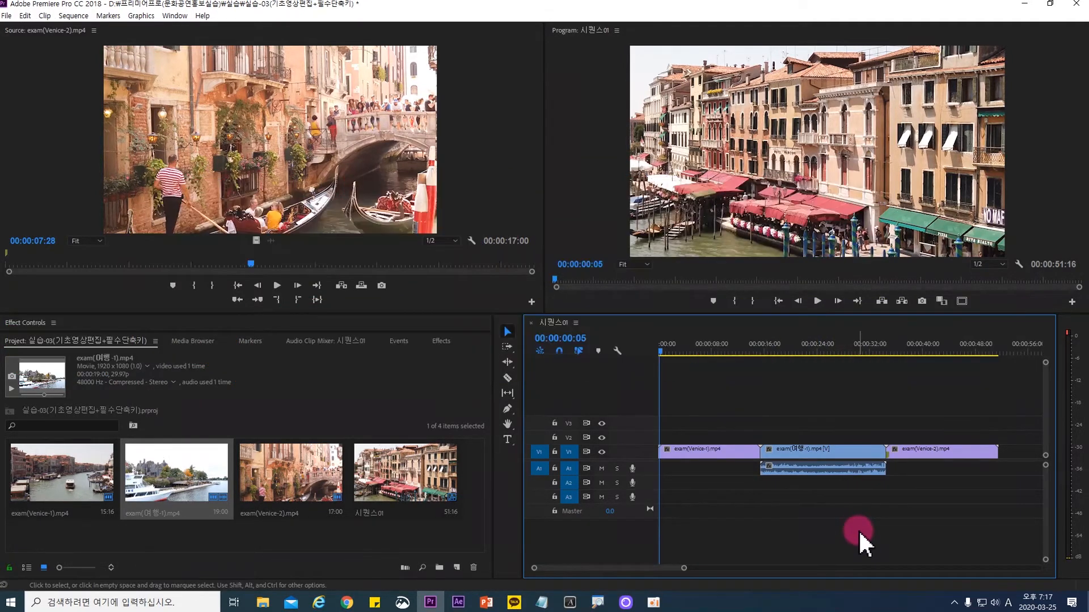
# Unlink the video and audio of the exam(여행-1).mp4 clip in the timeline.
pyautogui.click(843, 469)
pyautogui.click(823, 450)
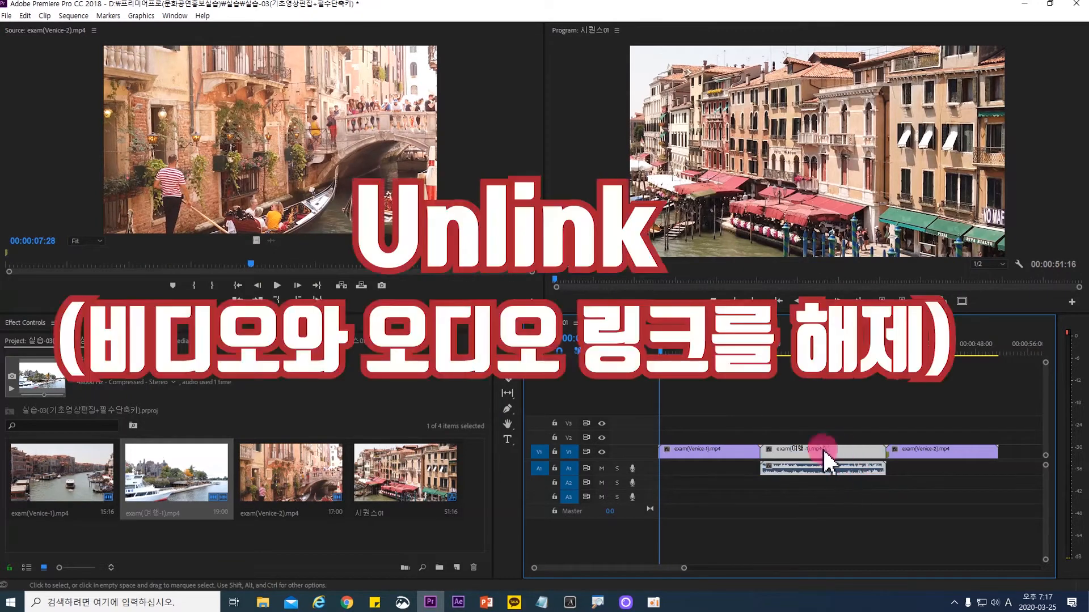
pyautogui.rightClick(812, 458)
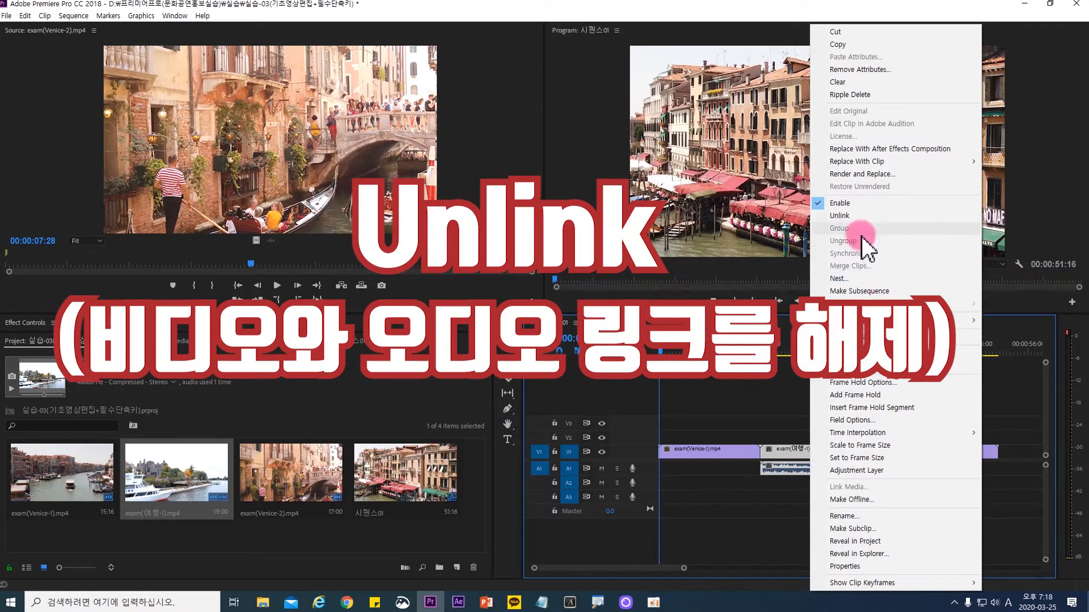
pyautogui.click(846, 218)
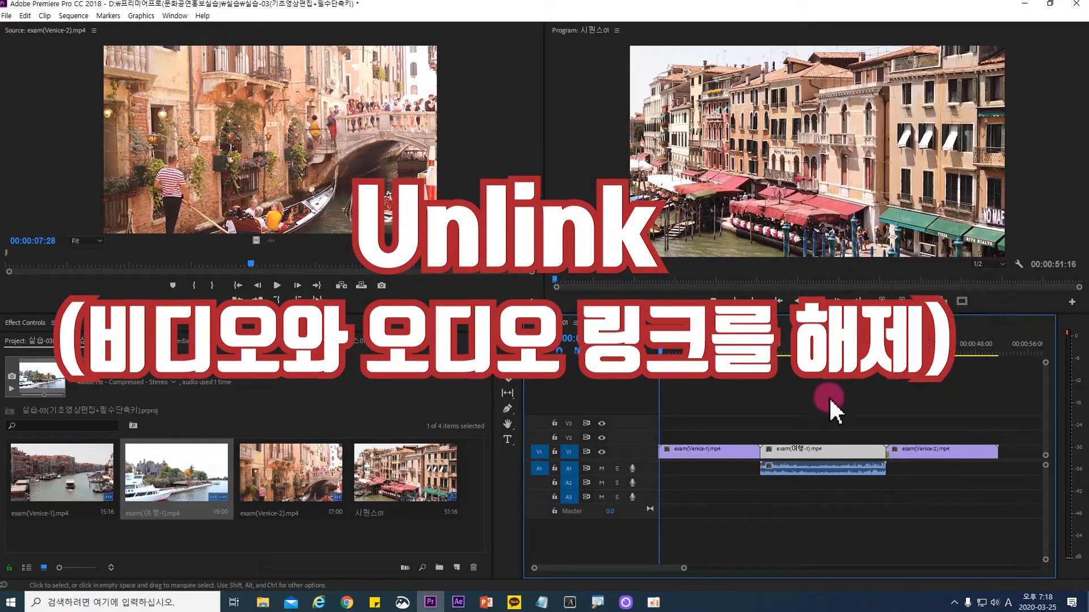
# Check the unlinked exam(여행-1).mp4 clip by selecting its video and audio parts alternately, and deselect them.
pyautogui.click(822, 468)
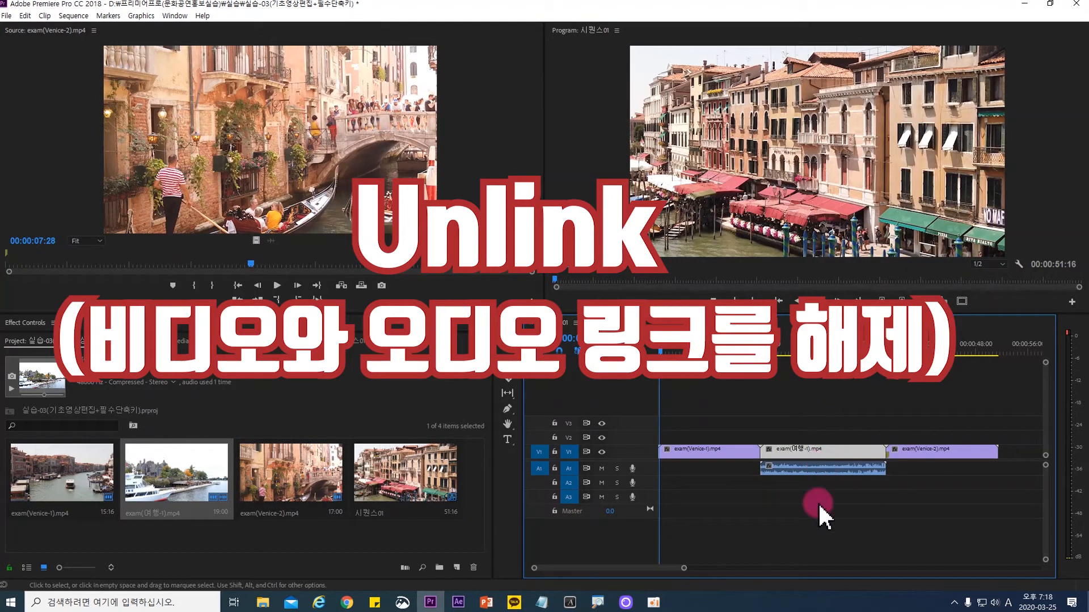
pyautogui.click(821, 451)
pyautogui.click(826, 468)
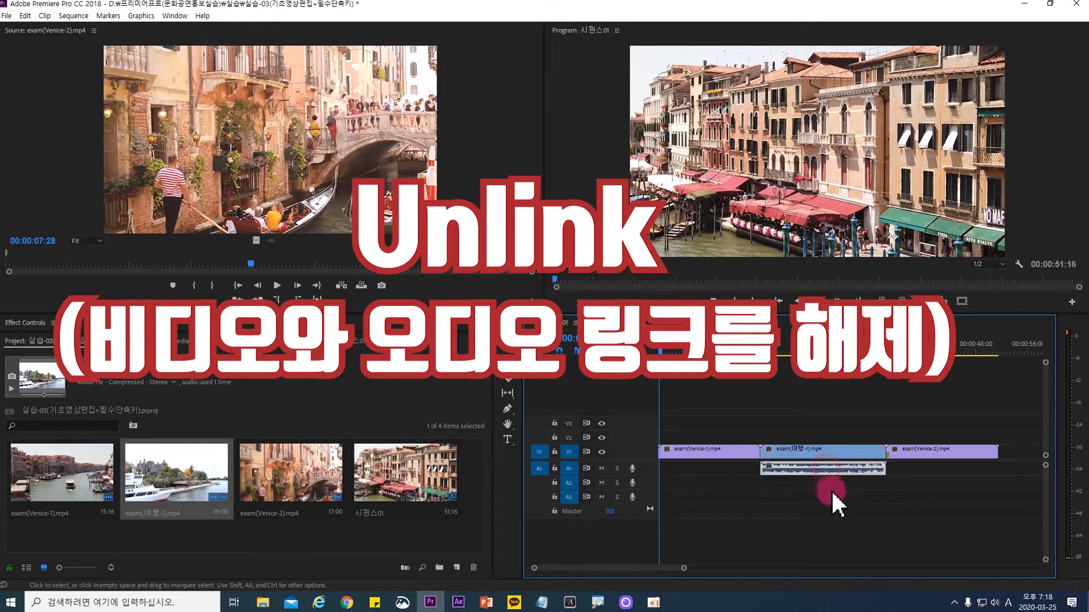
pyautogui.click(825, 451)
pyautogui.click(828, 470)
pyautogui.click(830, 501)
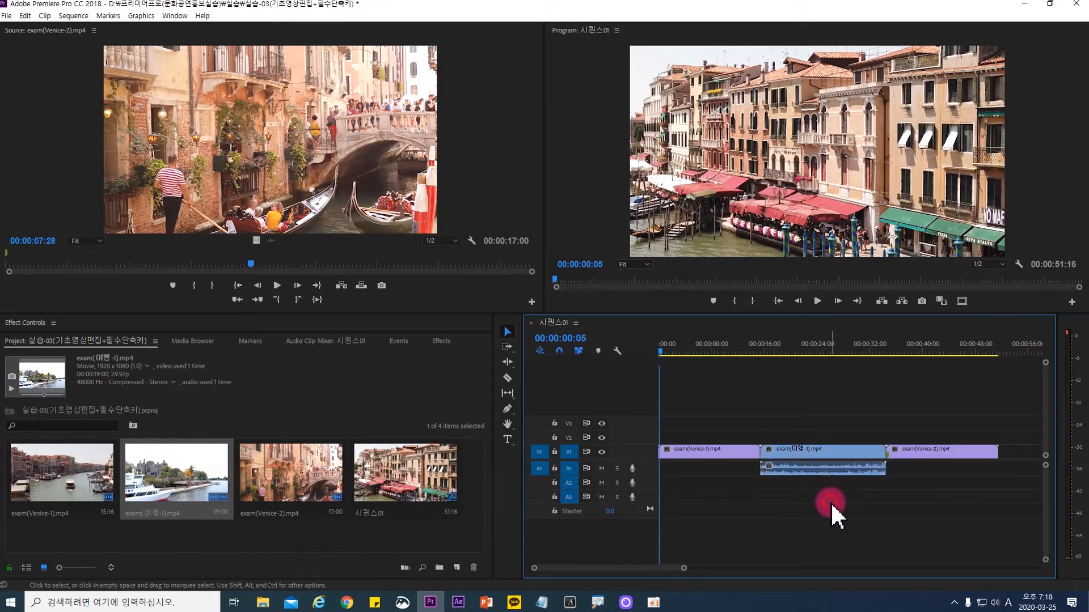
pyautogui.click(826, 454)
pyautogui.click(832, 496)
# Delete the unlinked audio of exam(여행-1).mp4 from track A1.
pyautogui.click(821, 469)
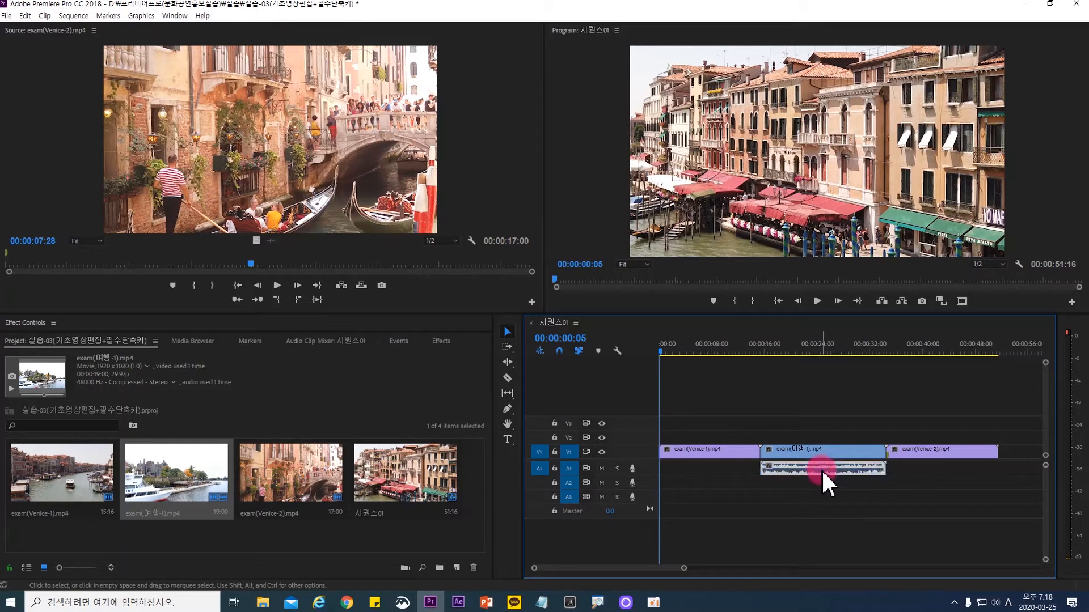
pyautogui.press('Delete')
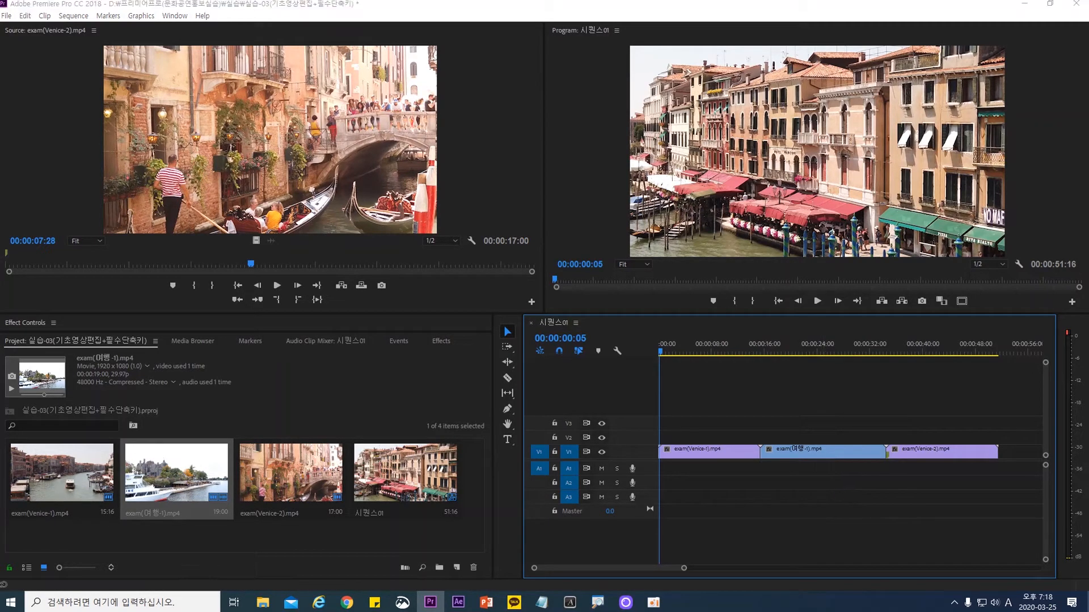
pyautogui.click(845, 420)
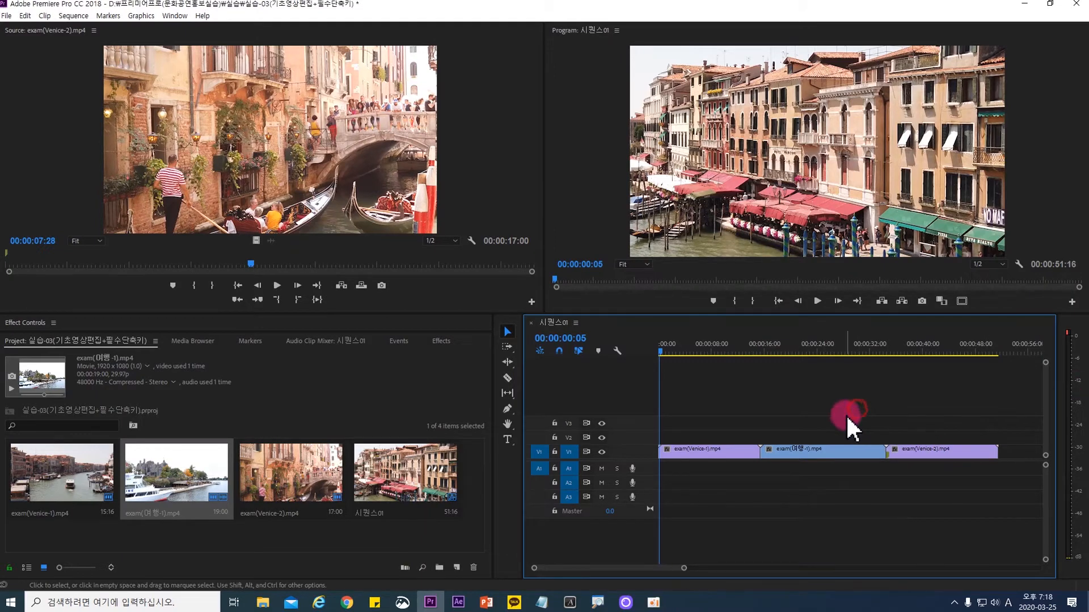
# Scrub the sequence to 00:00:34:16 at the start of exam(Venice-2).mp4 and return the playhead to the sequence start.
pyautogui.click(718, 453)
pyautogui.click(795, 453)
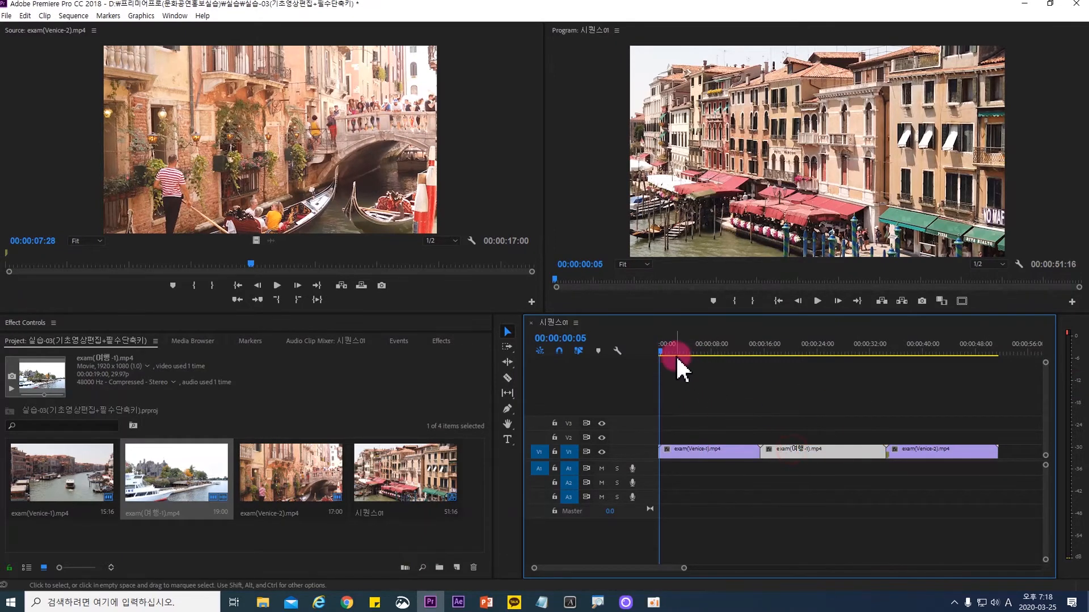
pyautogui.moveTo(662, 352); pyautogui.dragTo(870, 521)
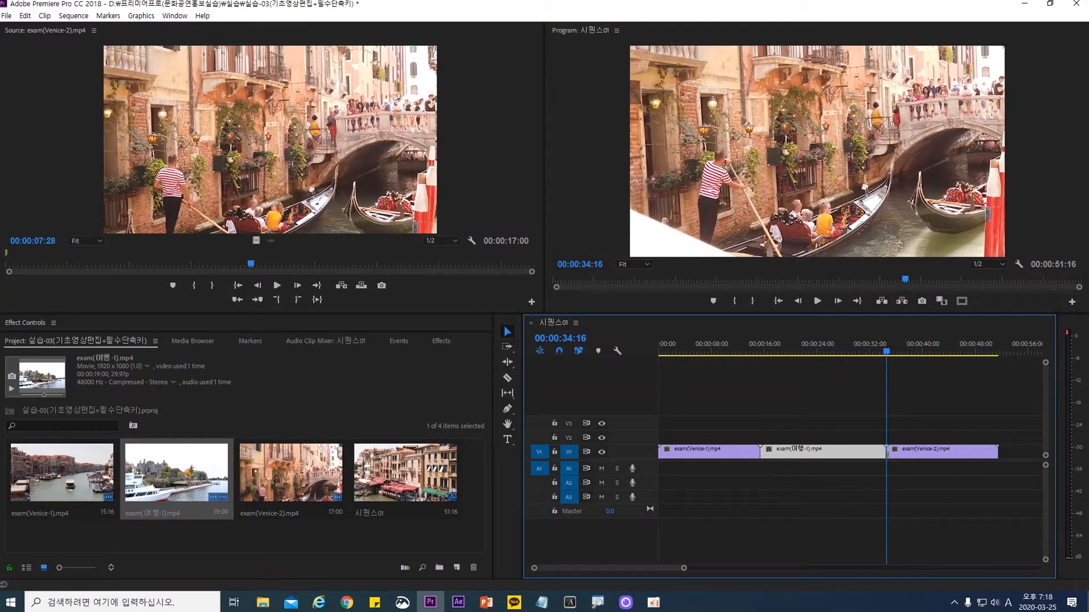
pyautogui.press('Home')
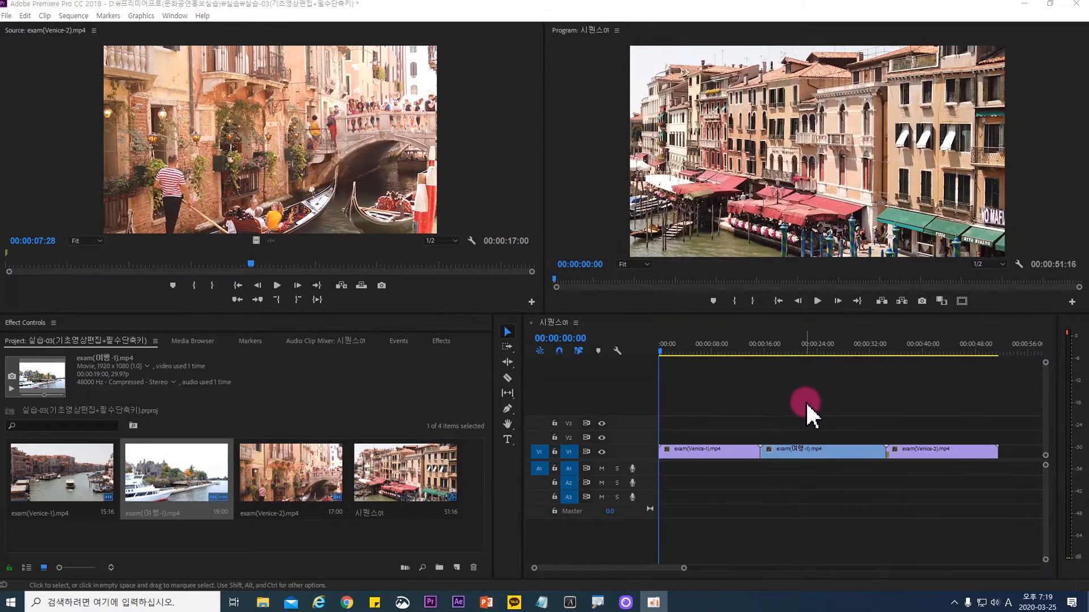
# Place the playhead at 00:00:08:01 within the exam(Venice-1).mp4 clip and clear the clip selection.
pyautogui.click(710, 468)
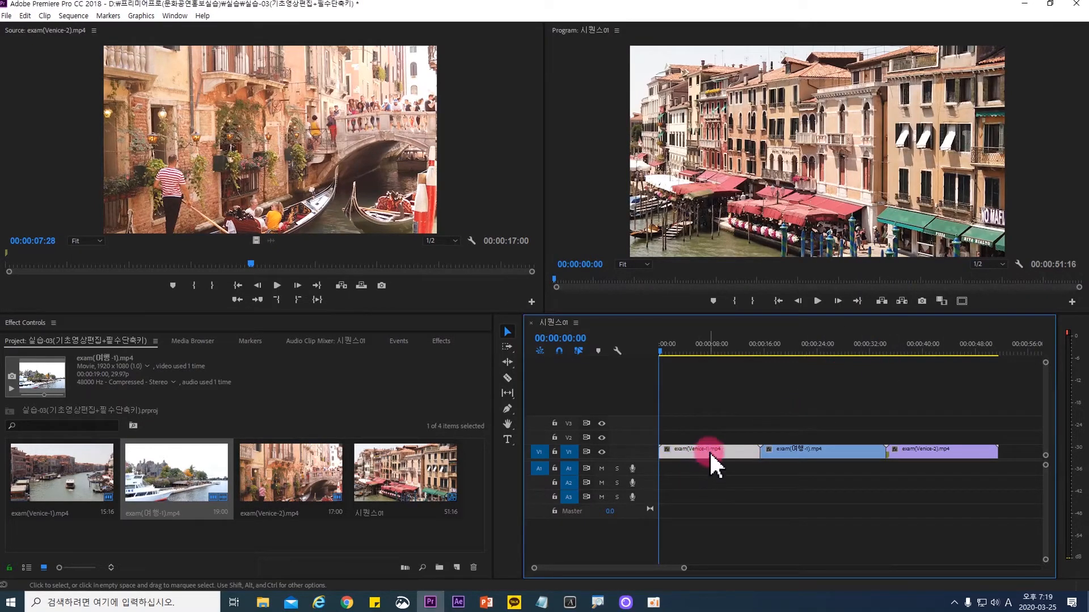
pyautogui.click(662, 350)
pyautogui.moveTo(661, 348); pyautogui.dragTo(713, 349)
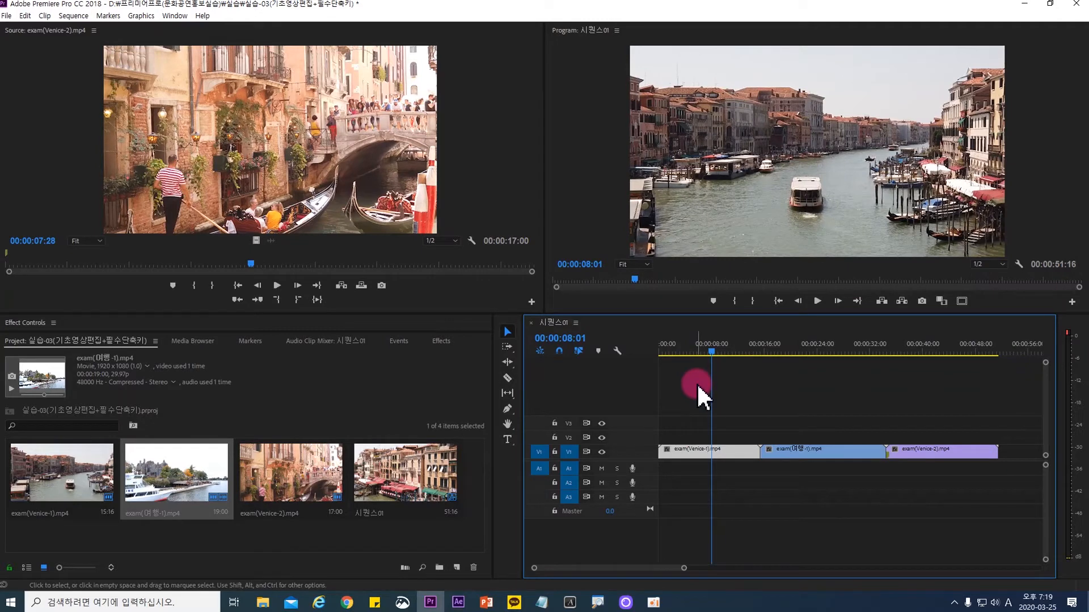
pyautogui.click(693, 397)
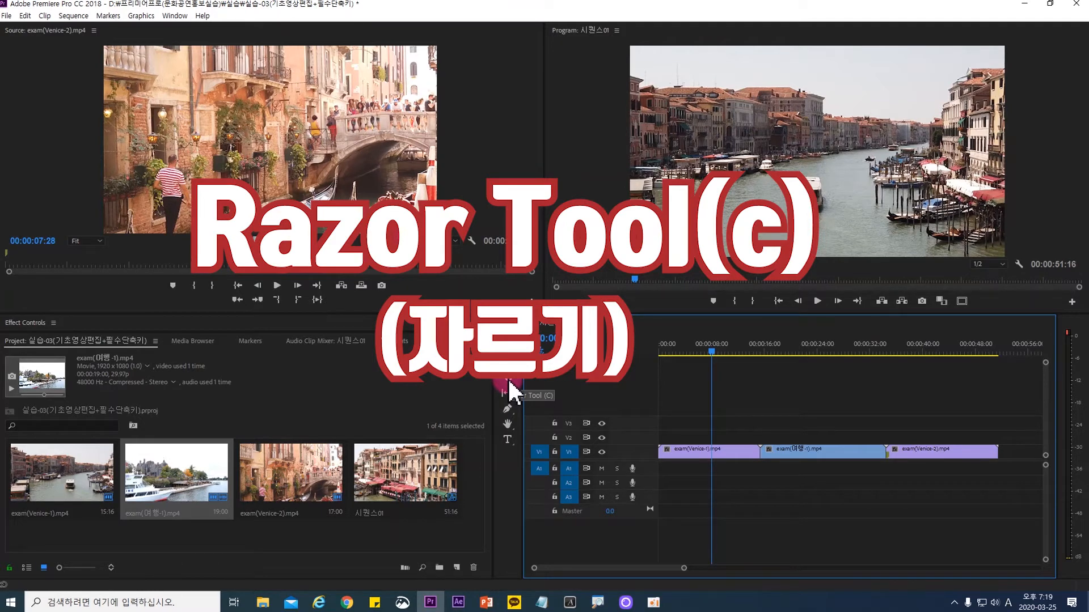
# Split exam(Venice-1).mp4 at 00:00:08:01 and exam(여행-1).mp4 at about 22 and 29 seconds with the Razor tool, and return to the Selection tool.
pyautogui.click(509, 384)
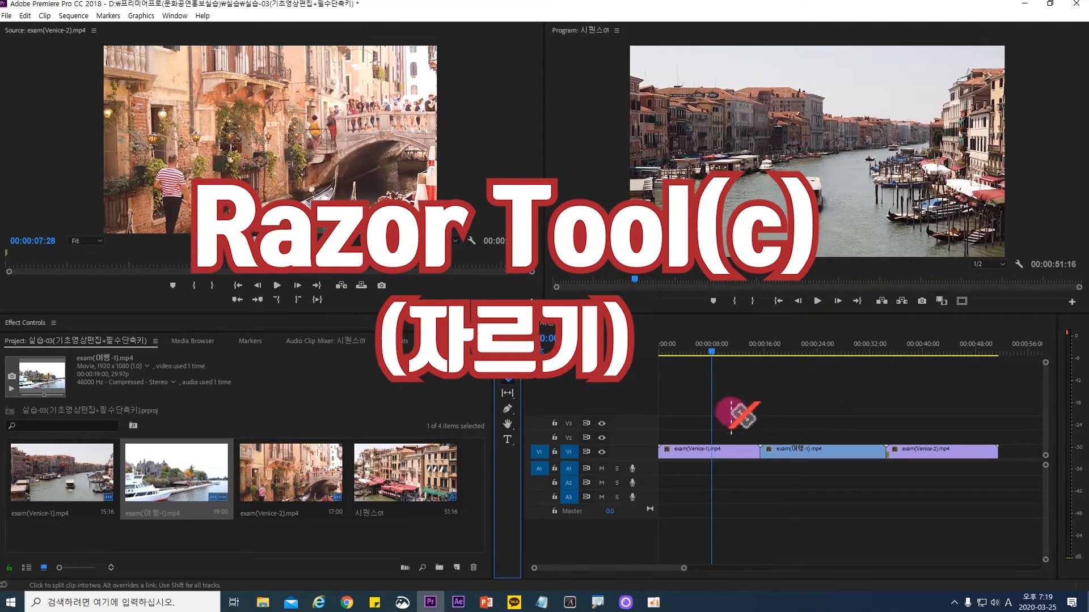
pyautogui.click(713, 451)
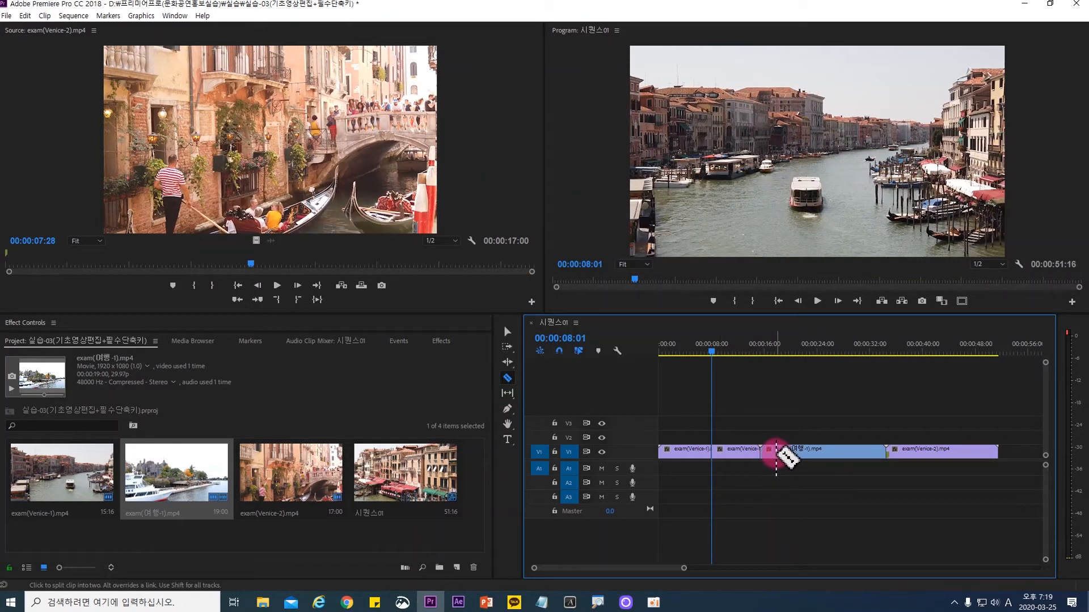
pyautogui.click(801, 450)
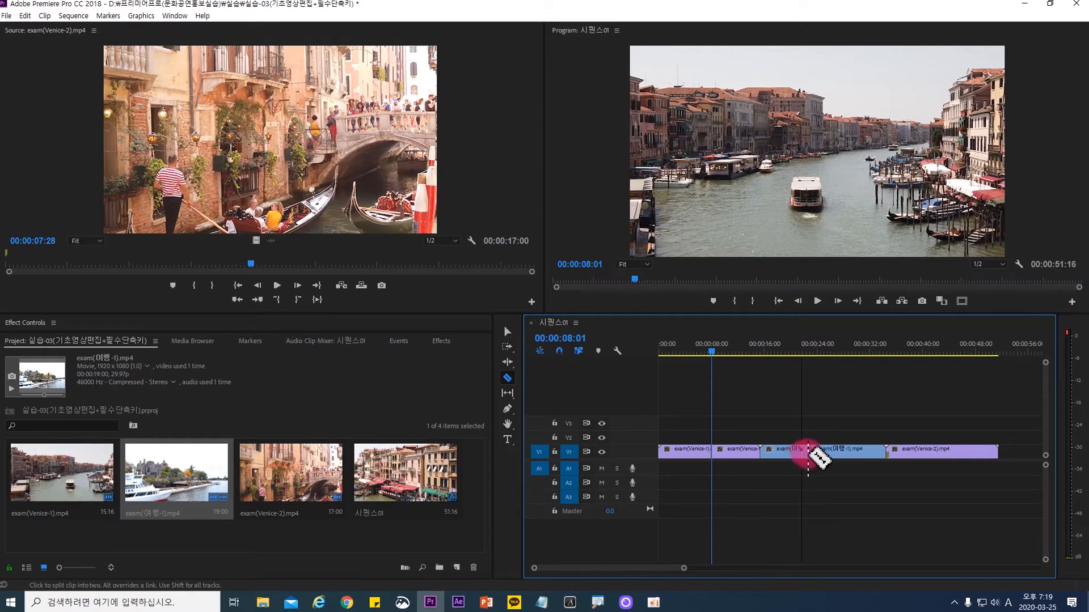
pyautogui.click(849, 450)
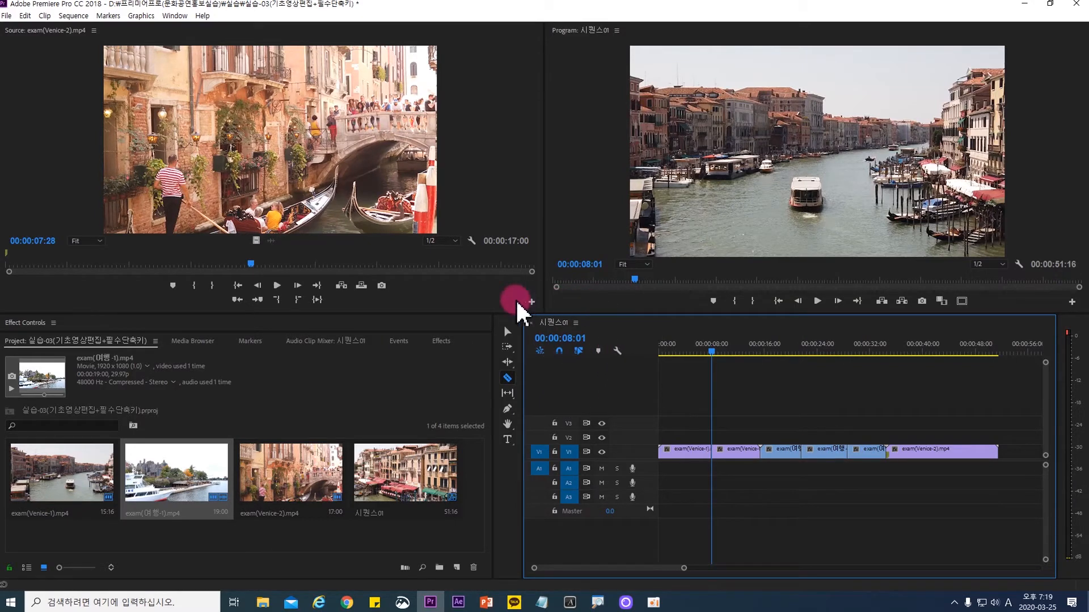
pyautogui.click(508, 333)
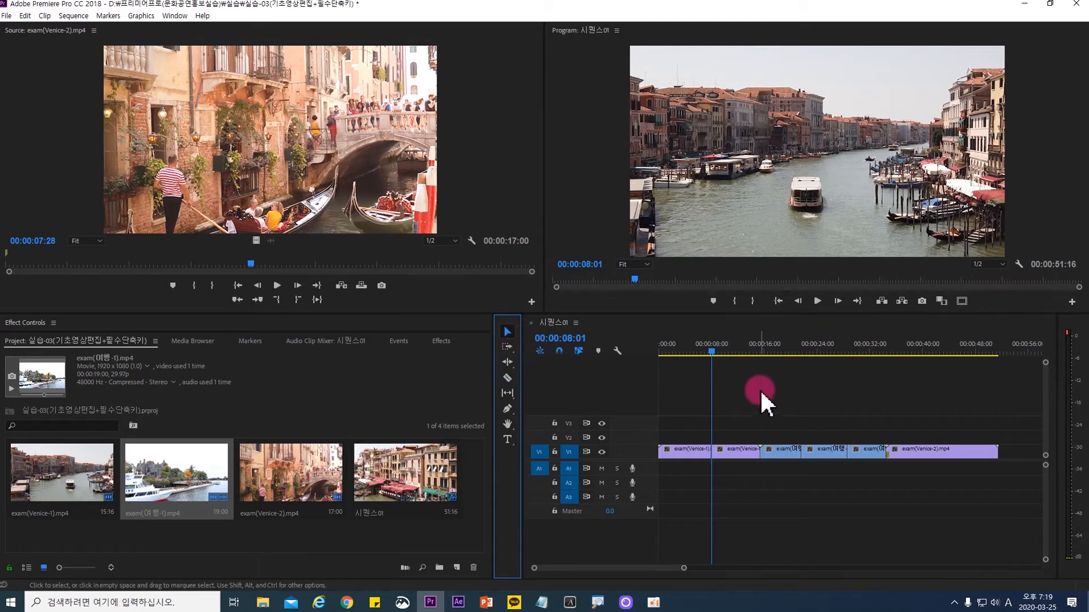
# Check the cuts by moving the playhead to 00:00:11:14 and selecting the first two exam(여행-1).mp4 pieces one after the other.
pyautogui.moveTo(716, 352); pyautogui.dragTo(734, 351)
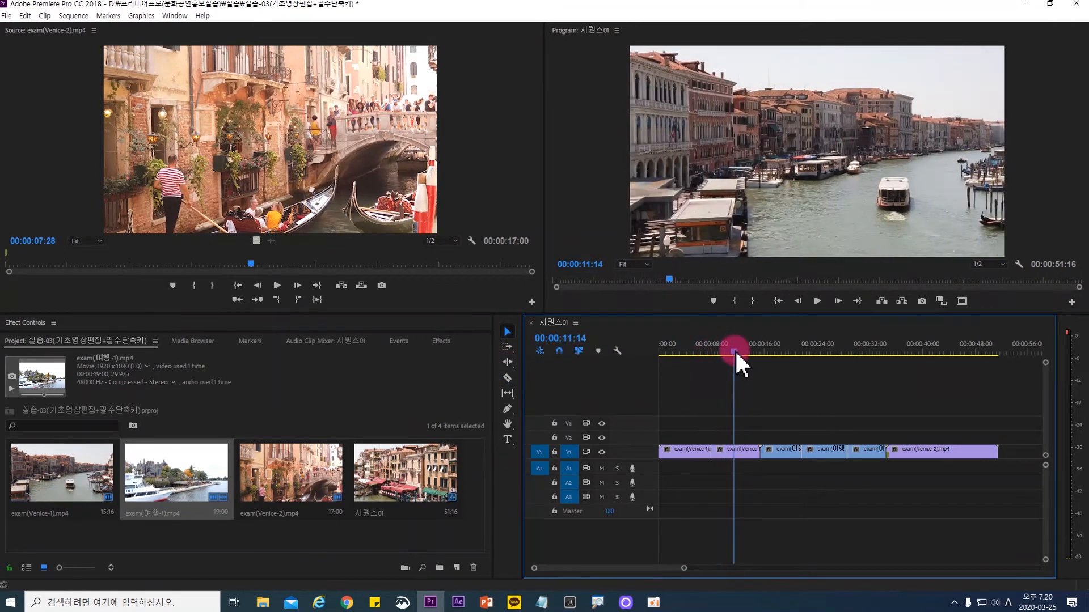
pyautogui.click(790, 460)
pyautogui.click(829, 454)
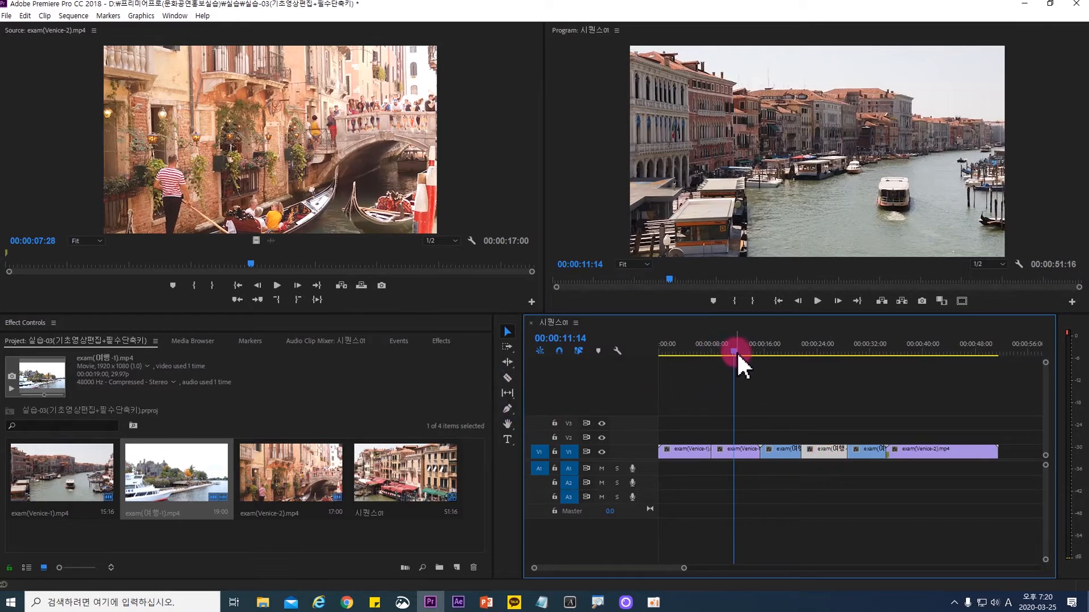
# Split the first exam(Venice-1).mp4 piece at 00:00:04:09 with the Razor tool and return to the Selection tool.
pyautogui.moveTo(736, 352); pyautogui.dragTo(688, 353)
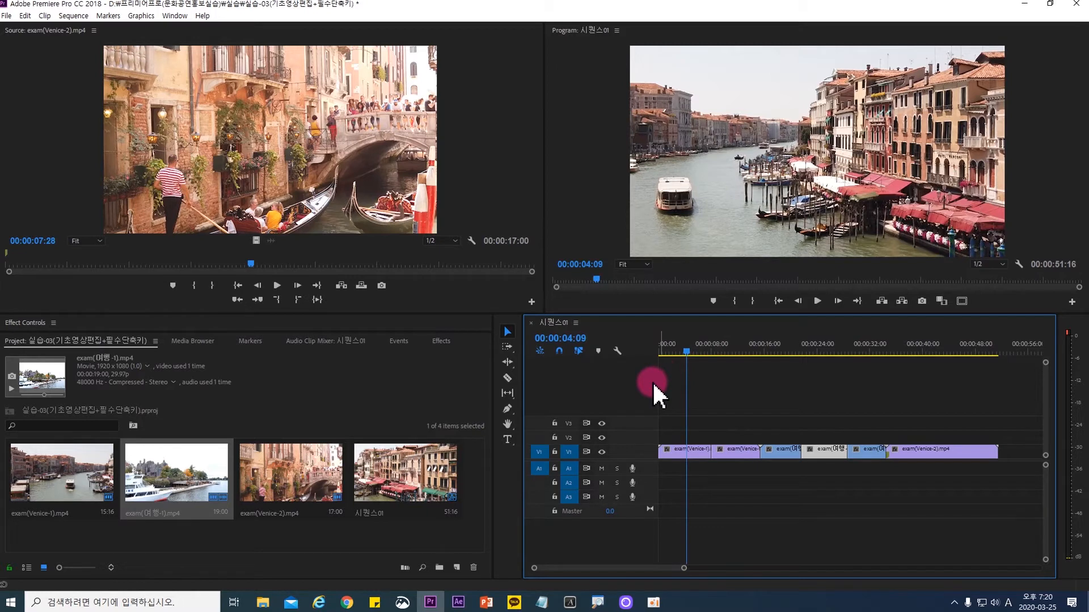
pyautogui.press('c')
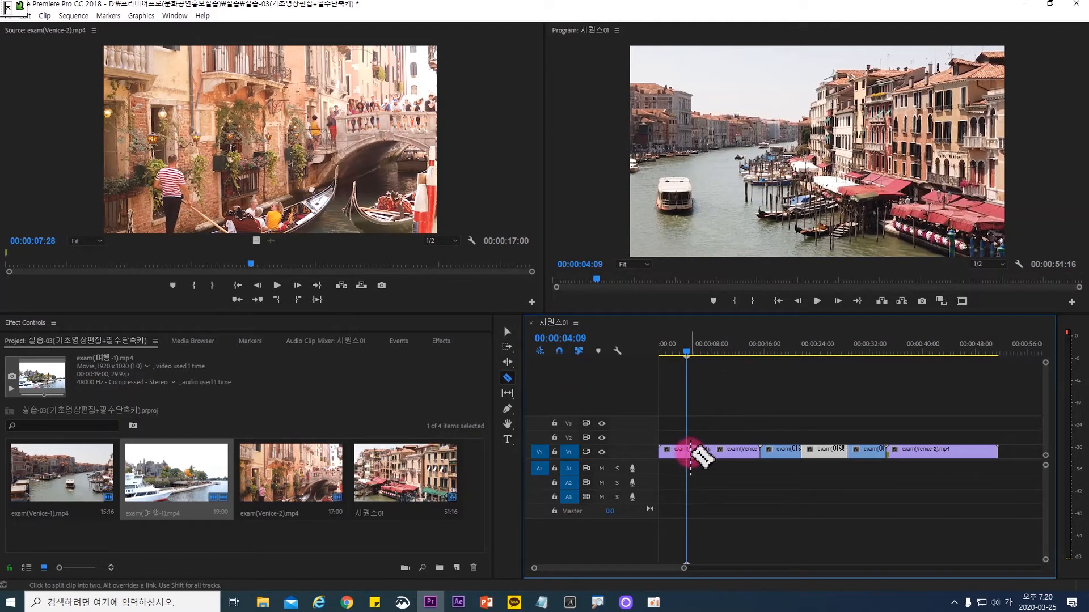
pyautogui.click(688, 452)
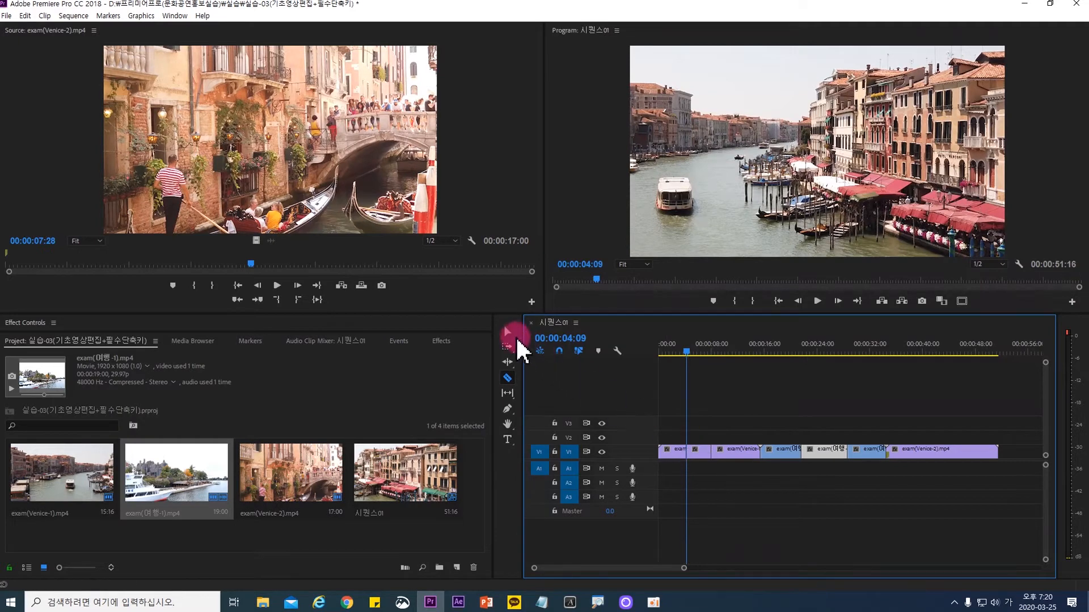
pyautogui.click(508, 331)
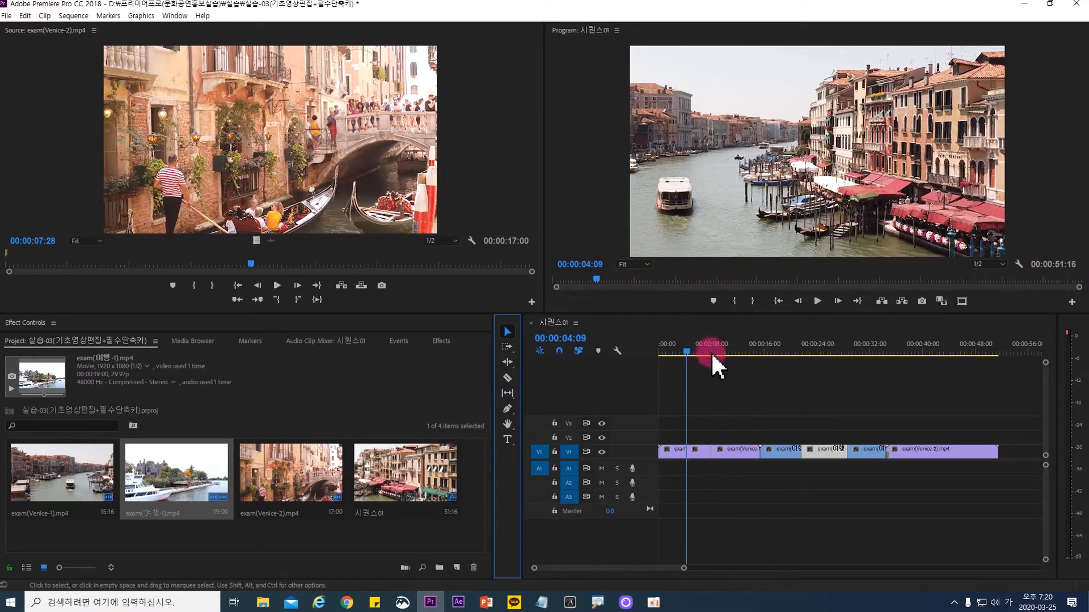
# Split the last exam(Venice-1).mp4 piece directly at the playhead at 00:00:12:05, without using the Razor tool.
pyautogui.moveTo(687, 350); pyautogui.dragTo(738, 351)
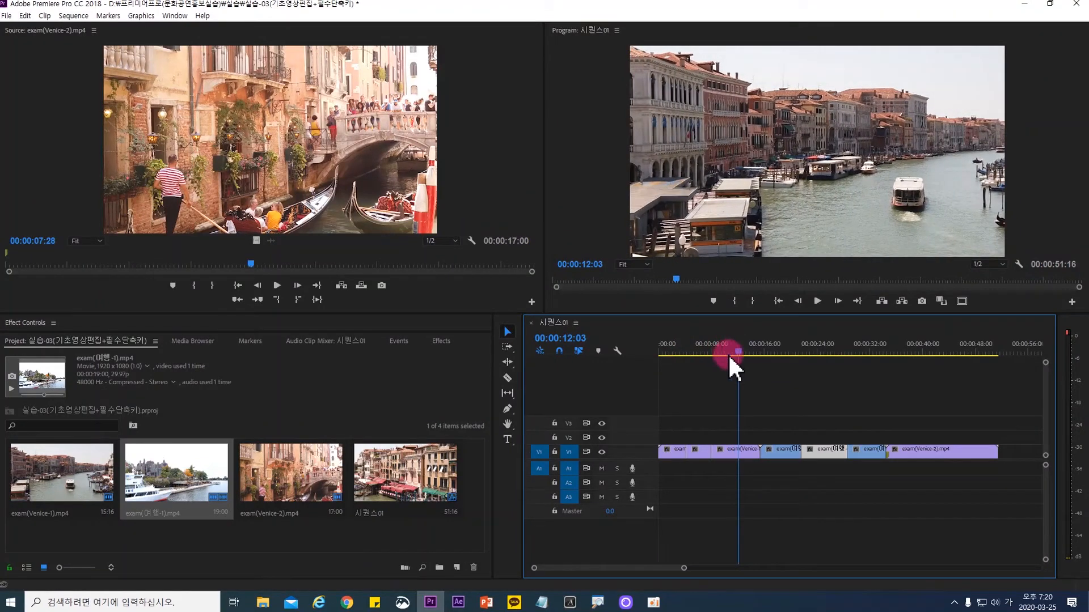
pyautogui.click(507, 378)
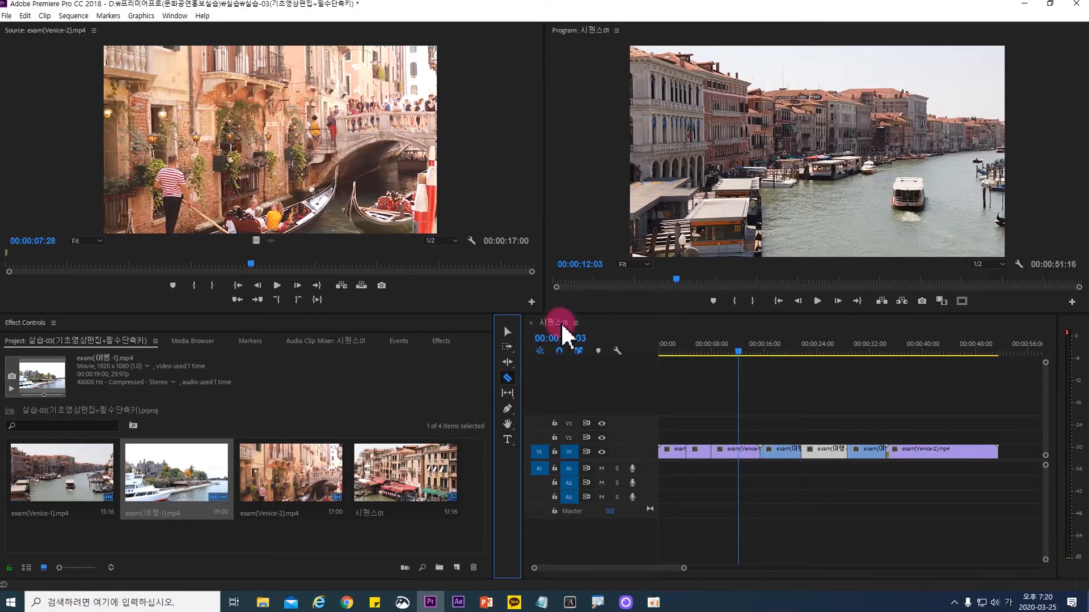
pyautogui.click(507, 332)
pyautogui.click(739, 352)
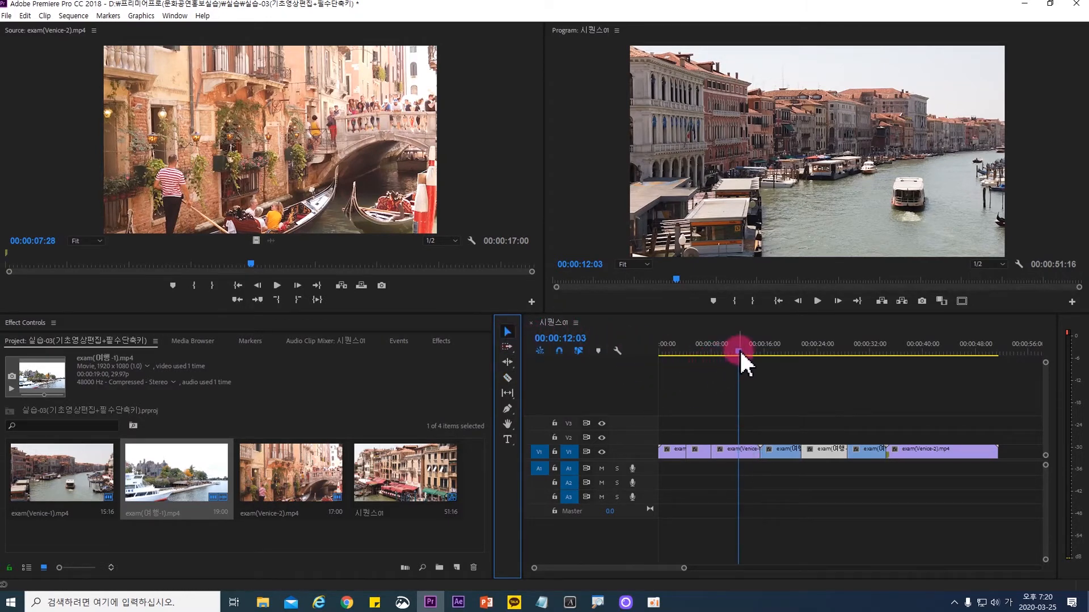
pyautogui.moveTo(739, 353)
pyautogui.mouseDown()
pyautogui.moveTo(666, 354)
pyautogui.moveTo(739, 353)
pyautogui.mouseUp()
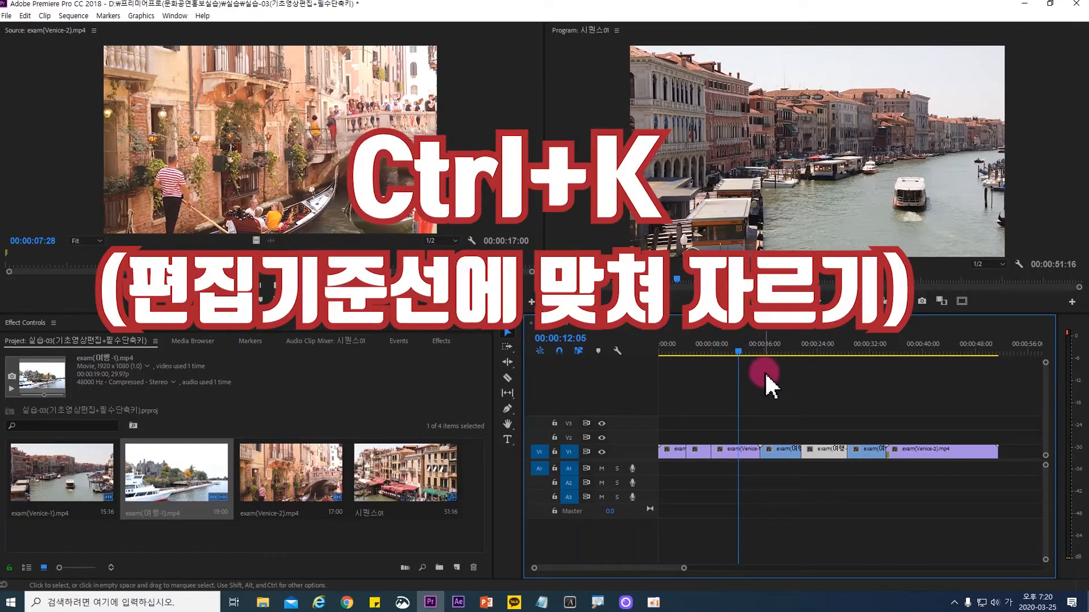
pyautogui.hotkey('ctrl', 'k')
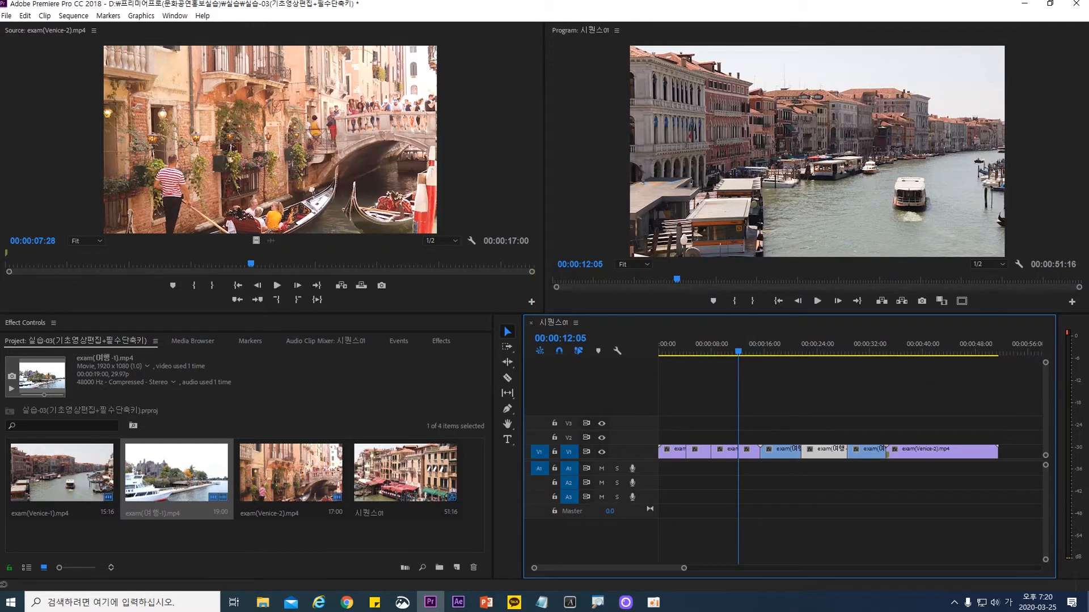
pyautogui.hotkey('ctrl', 's')
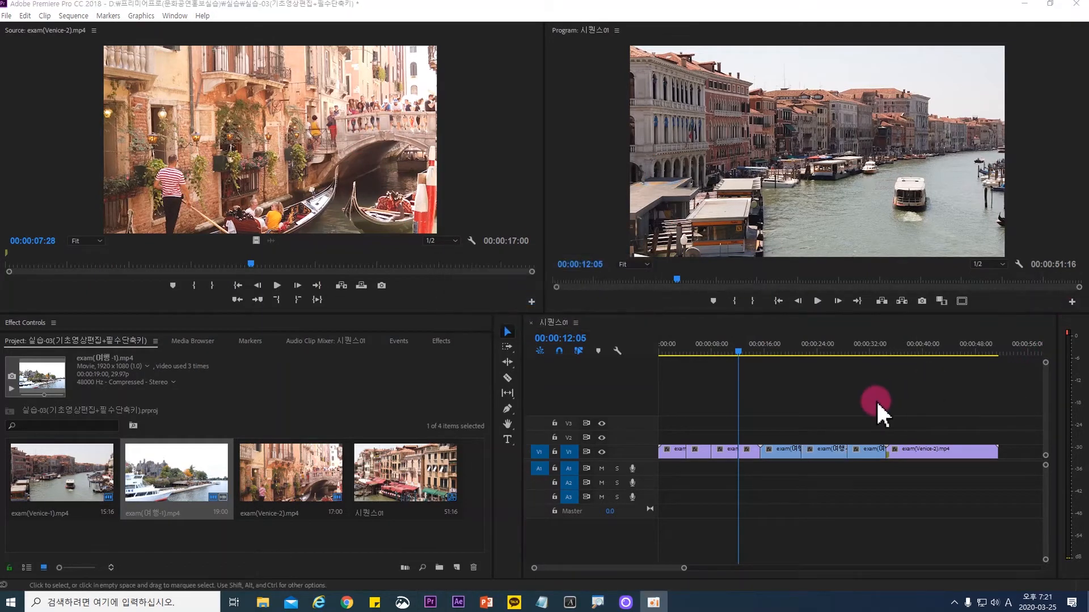
# Clear the exam(Venice-1).mp4 piece between 00:00:08:01 and 00:00:12:05 from track V1, leaving its gap in place.
pyautogui.click(828, 404)
pyautogui.moveTo(739, 351); pyautogui.dragTo(707, 354)
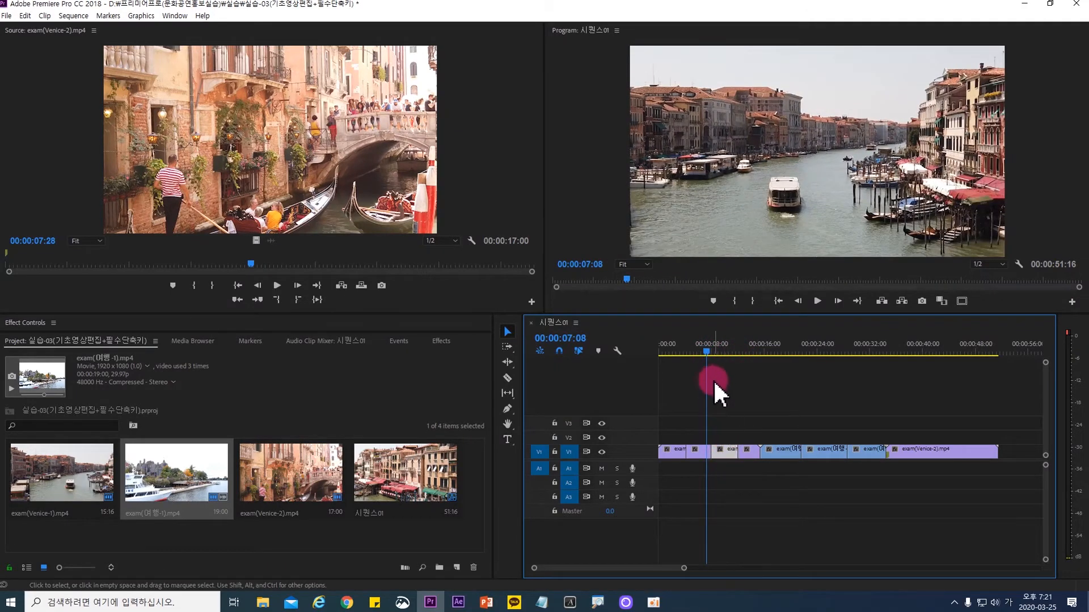
pyautogui.click(719, 450)
pyautogui.click(752, 400)
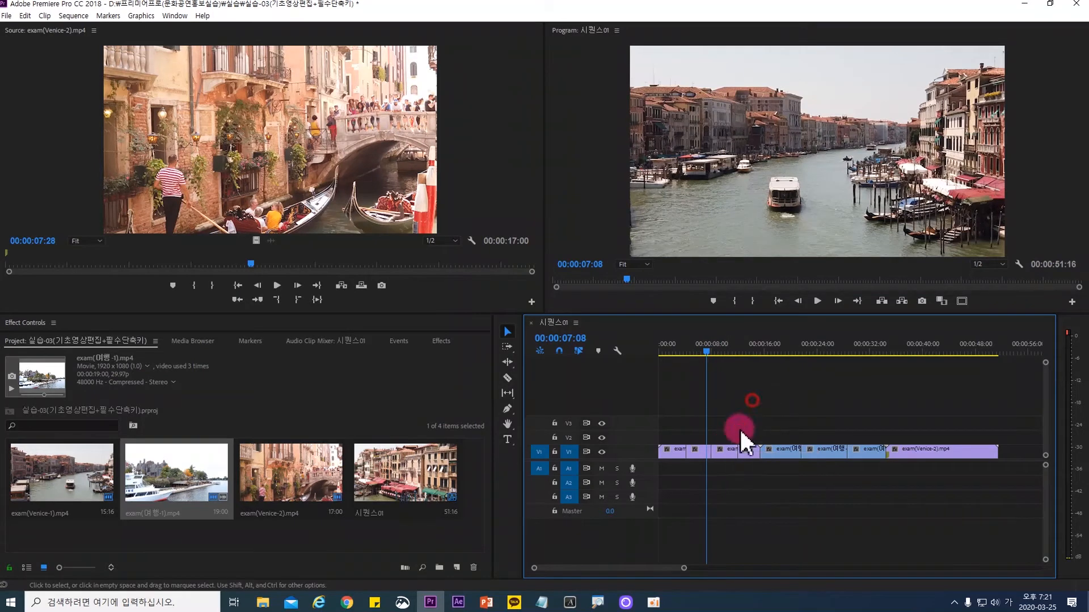
pyautogui.rightClick(729, 450)
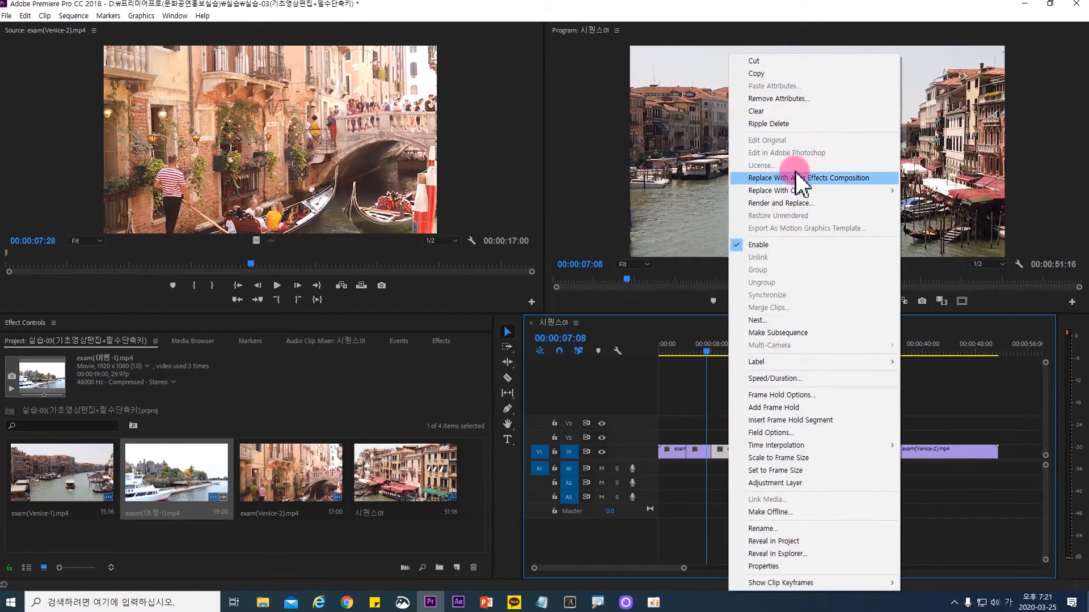
pyautogui.click(763, 112)
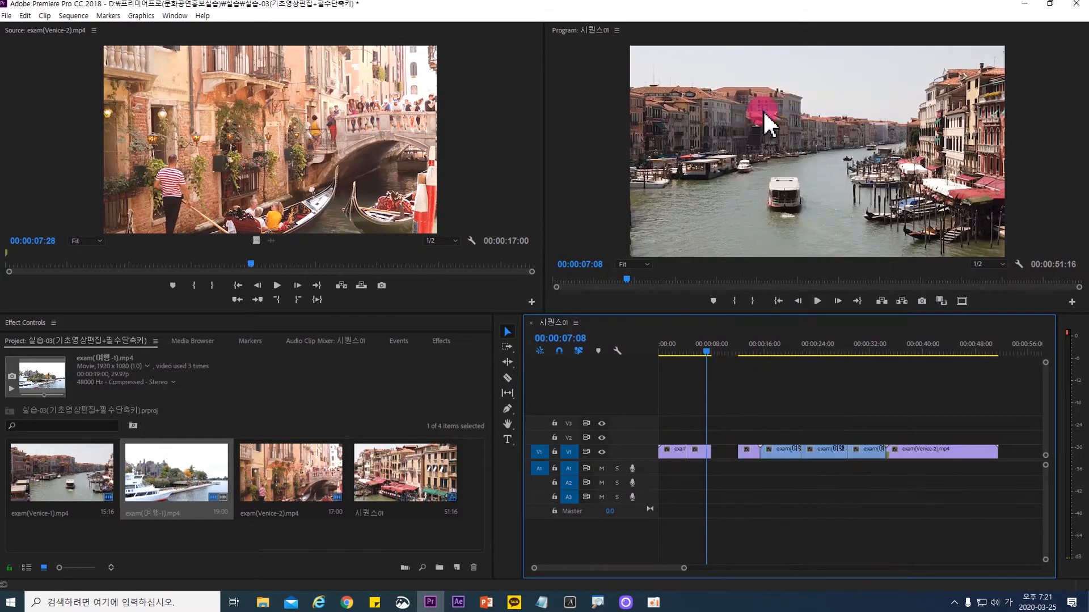
# View the gap at 00:00:09:20 and delete the first exam(여행-1).mp4 piece without closing its gap.
pyautogui.click(711, 350)
pyautogui.moveTo(712, 352); pyautogui.dragTo(720, 352)
pyautogui.click(782, 454)
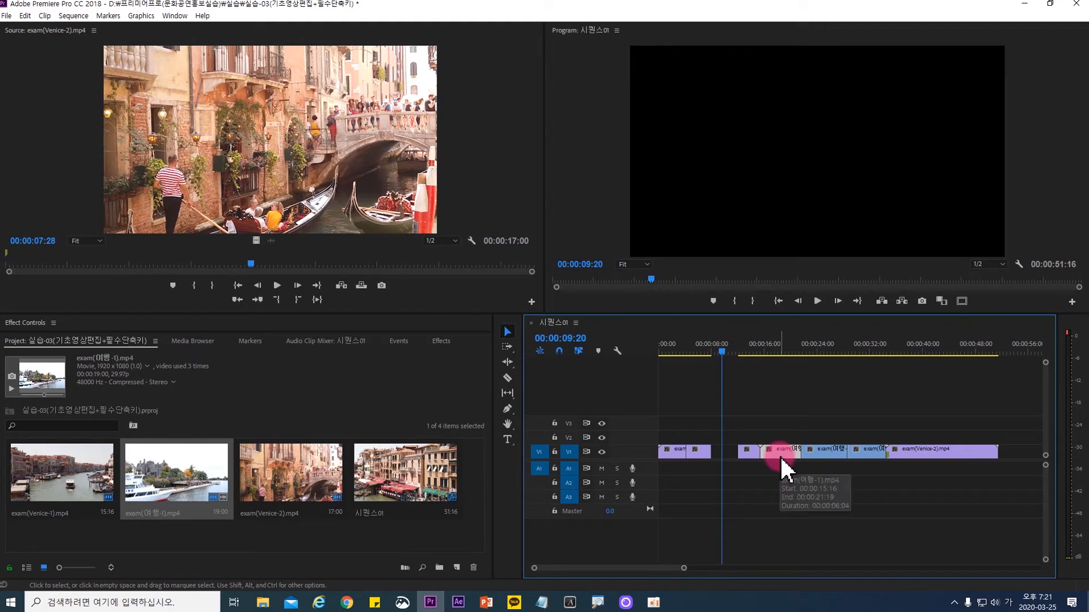
pyautogui.press('Delete')
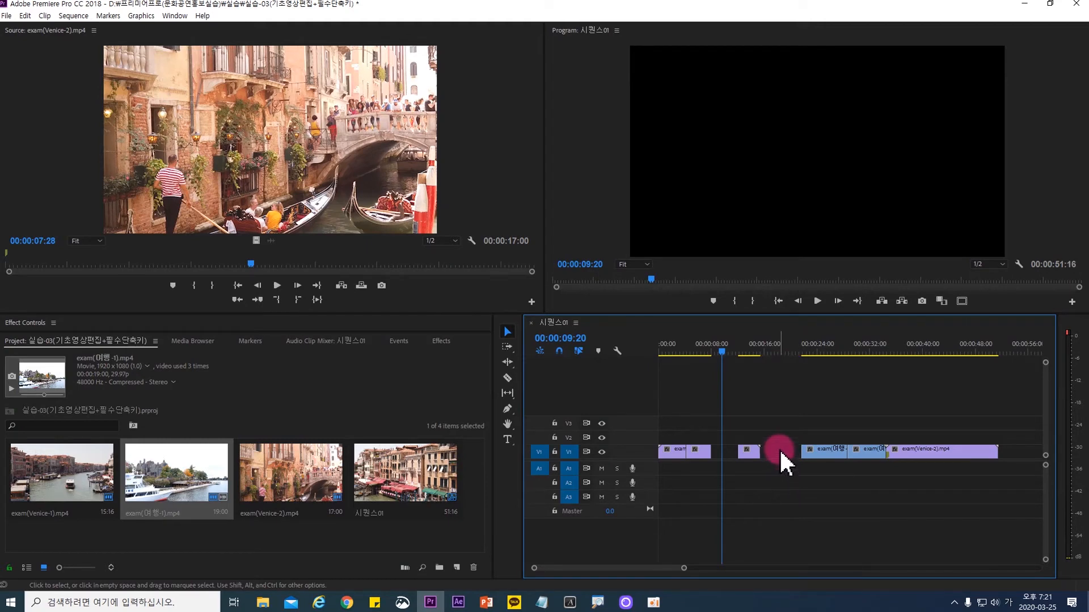
# Close both gaps on track V1 by moving the last exam(Venice-1).mp4 piece and the group of exam(여행-1).mp4 and exam(Venice-2).mp4 clips earlier.
pyautogui.moveTo(725, 353); pyautogui.dragTo(703, 354)
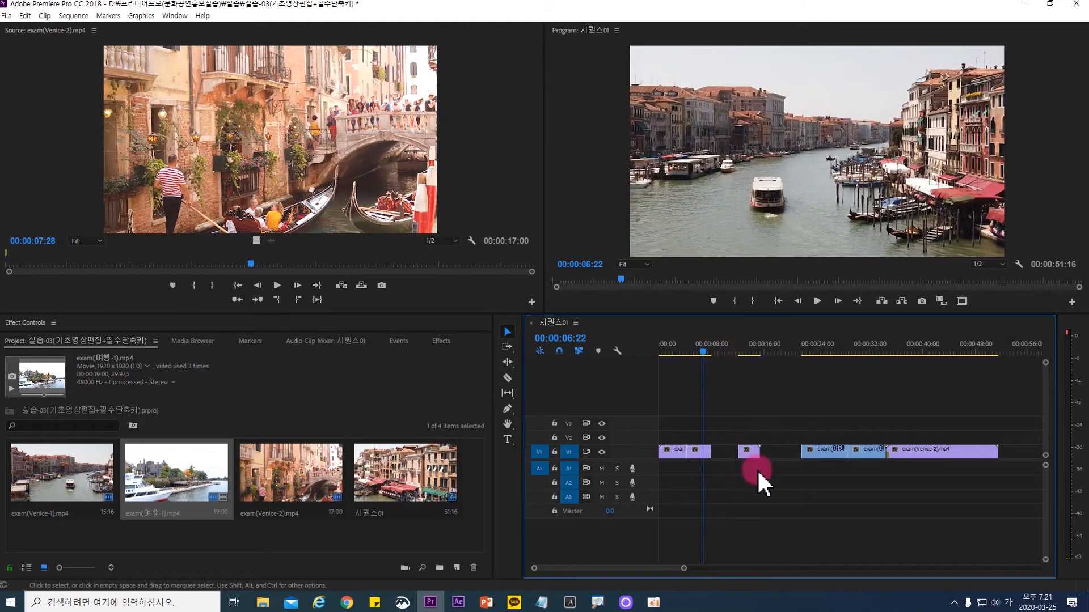
pyautogui.moveTo(747, 450); pyautogui.dragTo(724, 457)
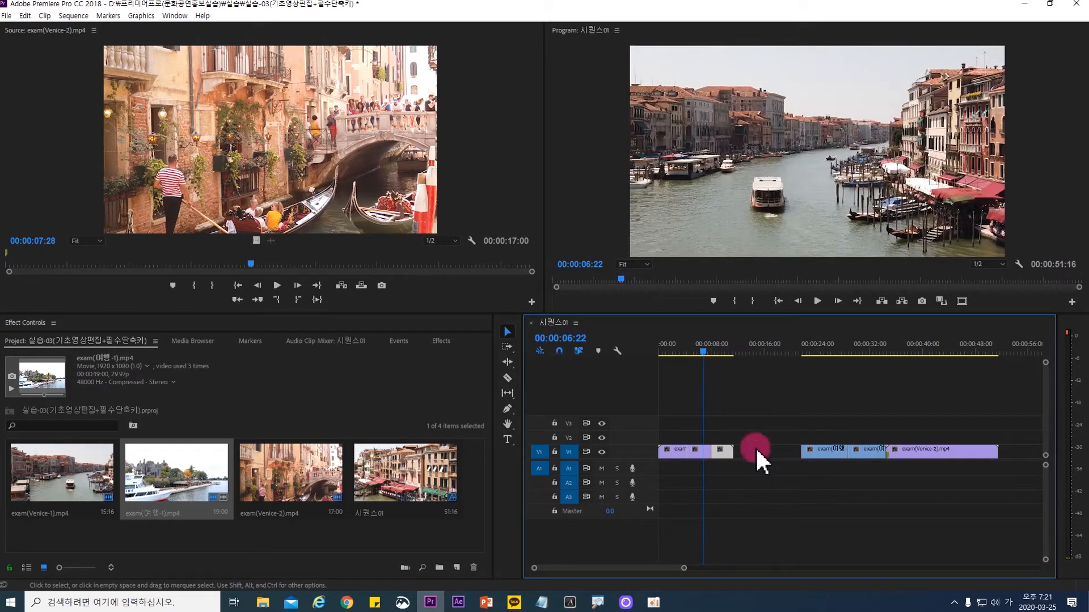
pyautogui.moveTo(703, 358); pyautogui.dragTo(725, 382)
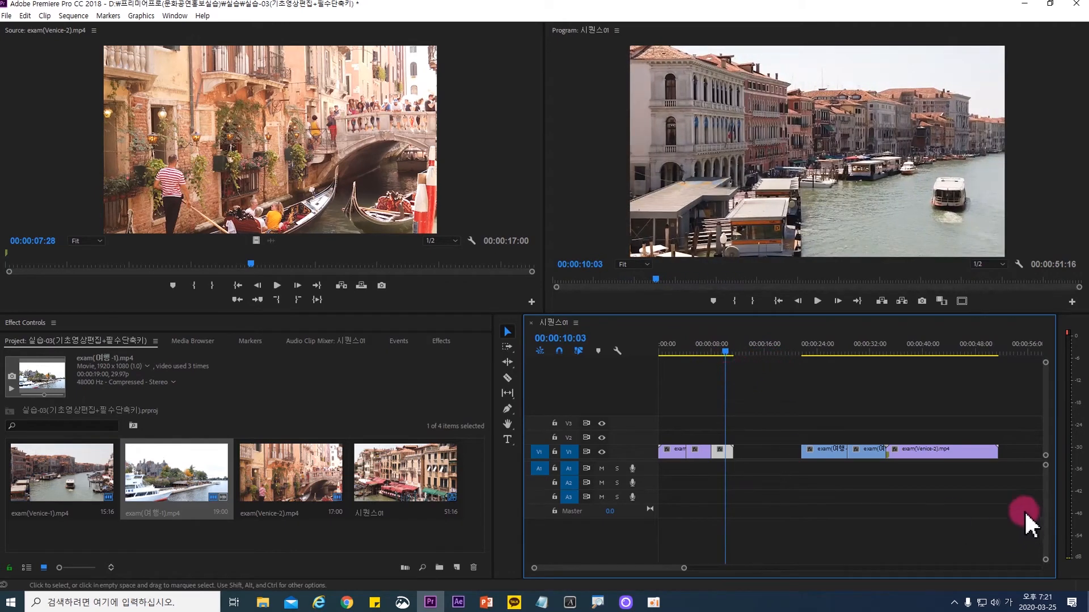
pyautogui.moveTo(1020, 504); pyautogui.dragTo(759, 456)
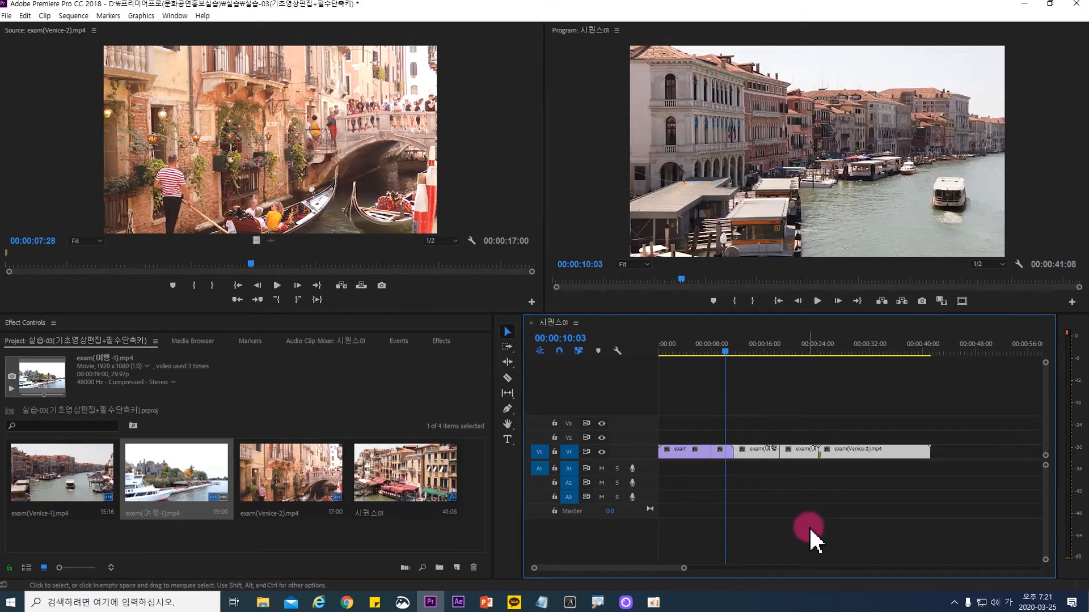
pyautogui.click(825, 528)
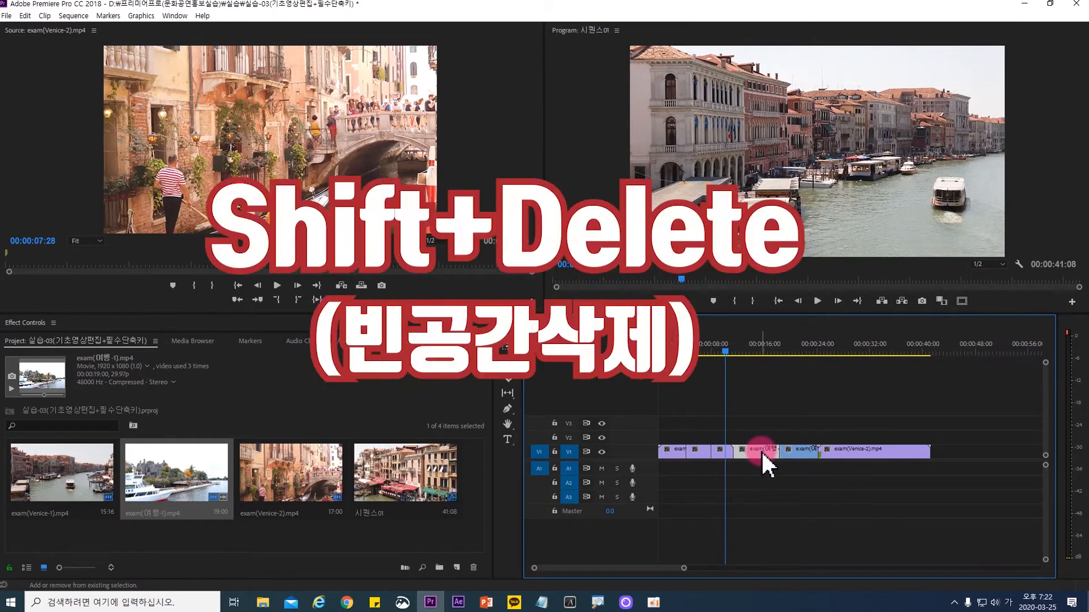
# Ripple delete the two remaining exam(여행-1).mp4 pieces from track V1 one at a time.
pyautogui.hotkey('shift', 'Delete')
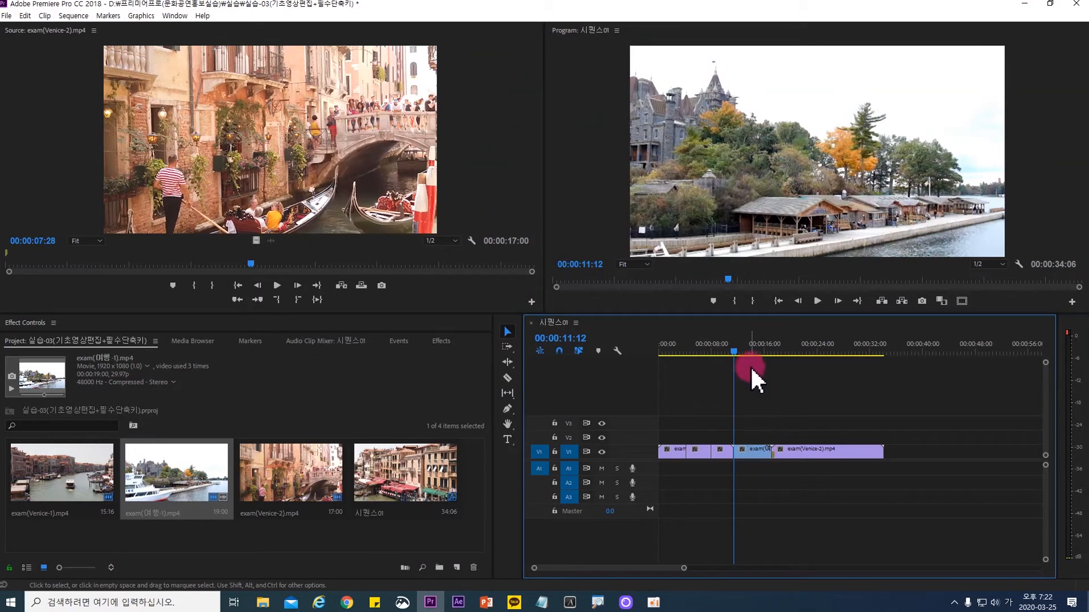
pyautogui.click(743, 352)
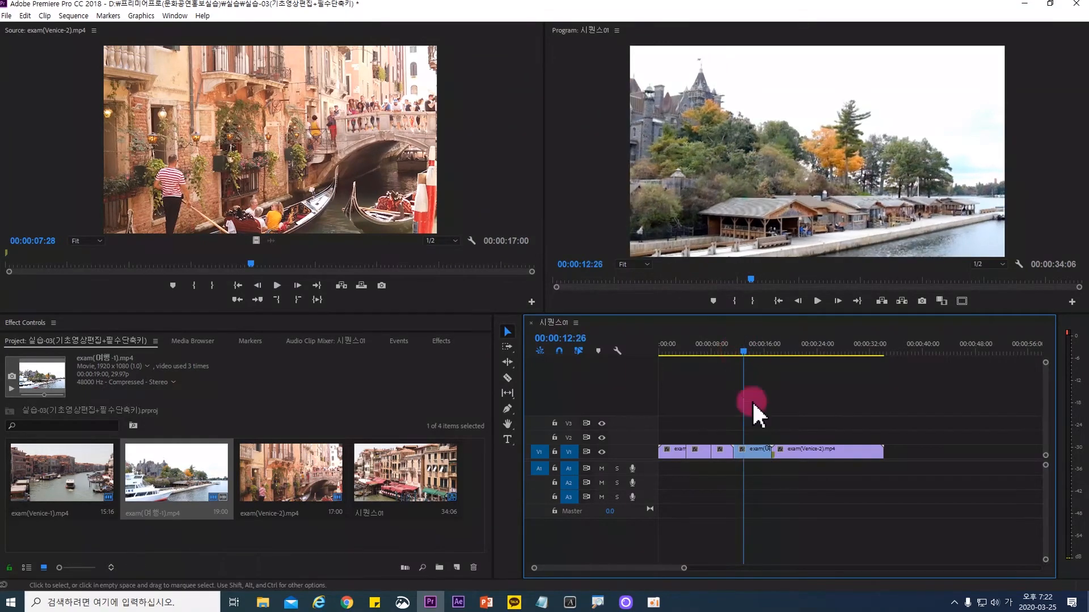
pyautogui.rightClick(757, 453)
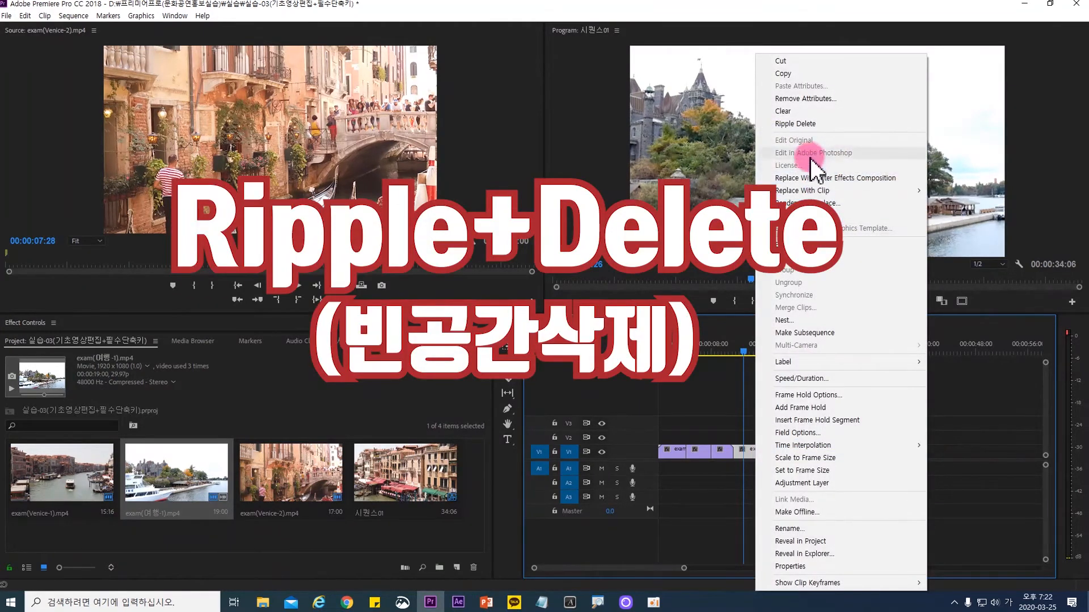
pyautogui.click(796, 124)
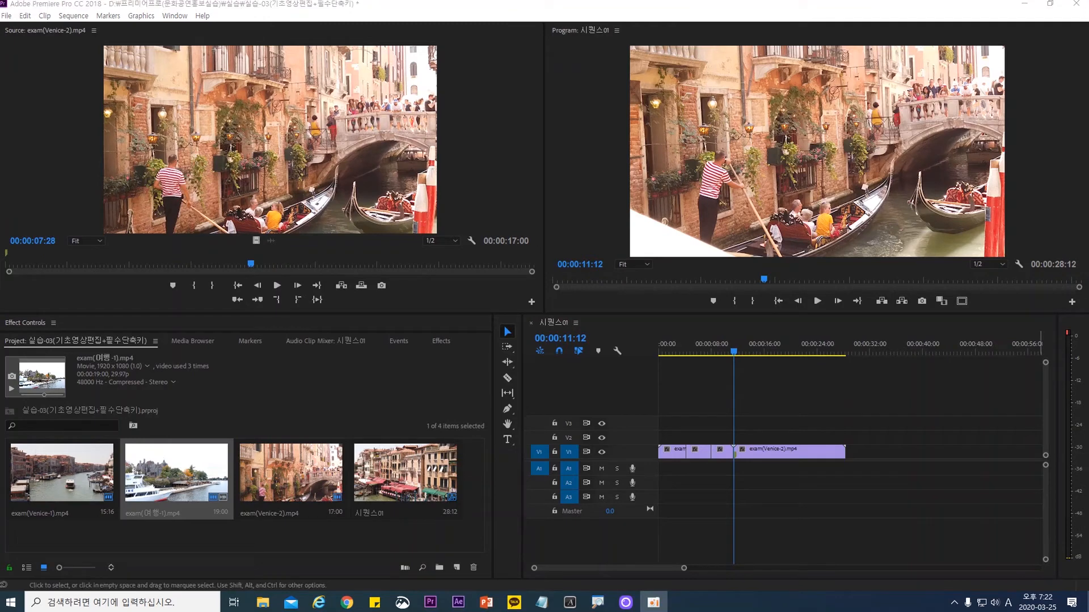
# Return the playhead to the sequence start and select all the clips on track V1.
pyautogui.click(735, 352)
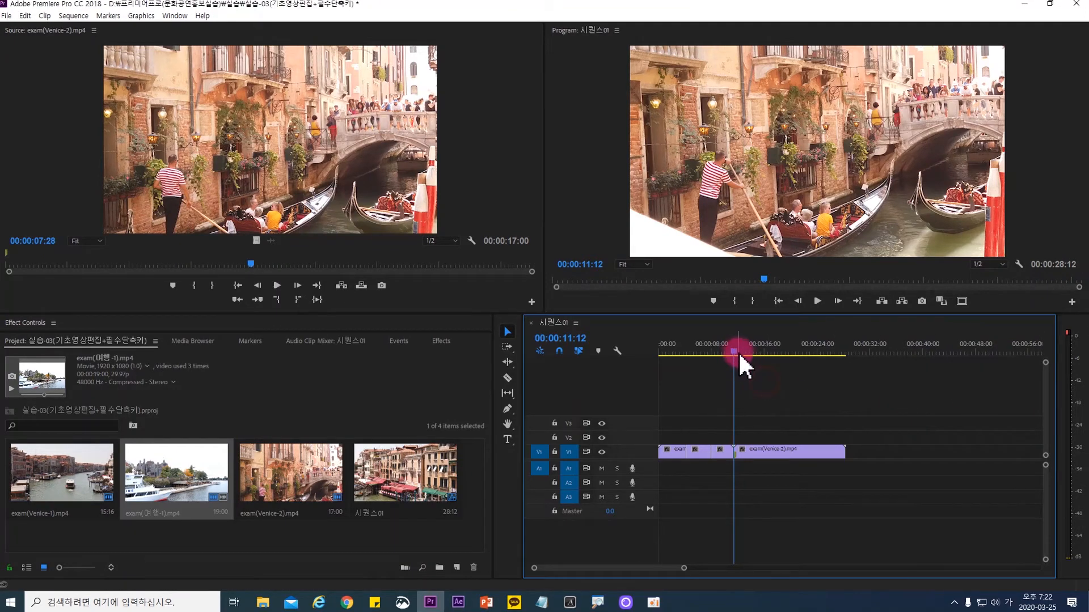
pyautogui.moveTo(738, 351); pyautogui.dragTo(641, 356)
pyautogui.click(703, 451)
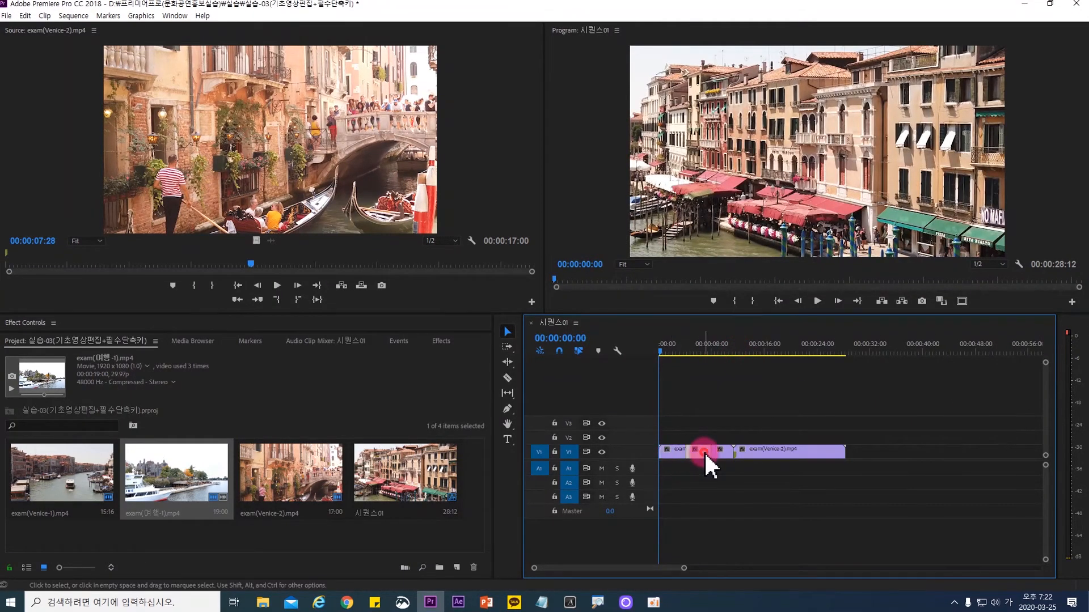
pyautogui.moveTo(868, 506); pyautogui.dragTo(644, 413)
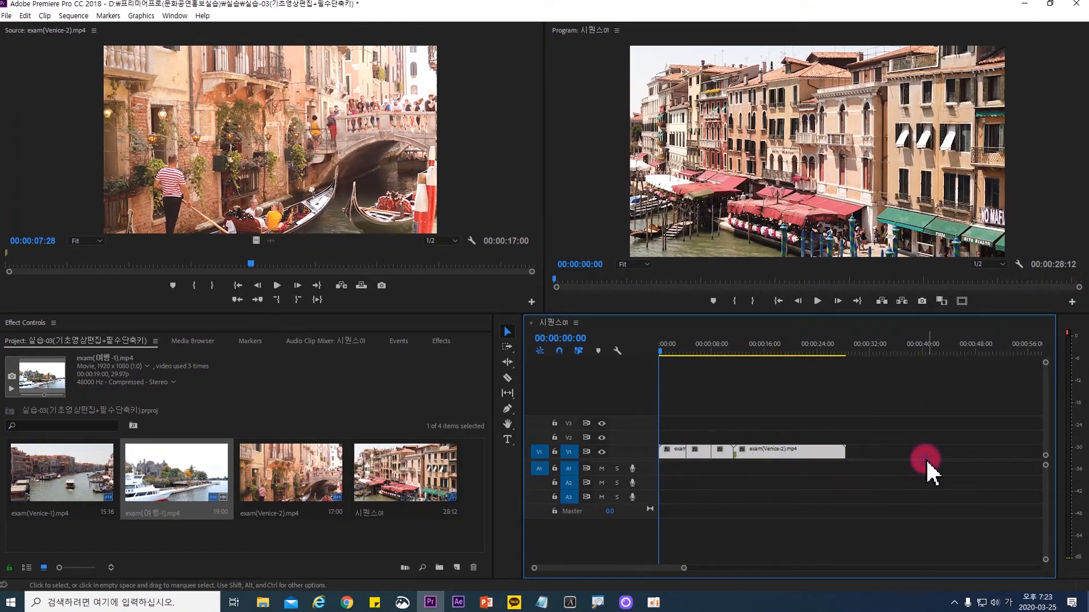
# Practise selecting and deselecting all the clips on track V1, both with Select All and with a marquee around them.
pyautogui.click(881, 491)
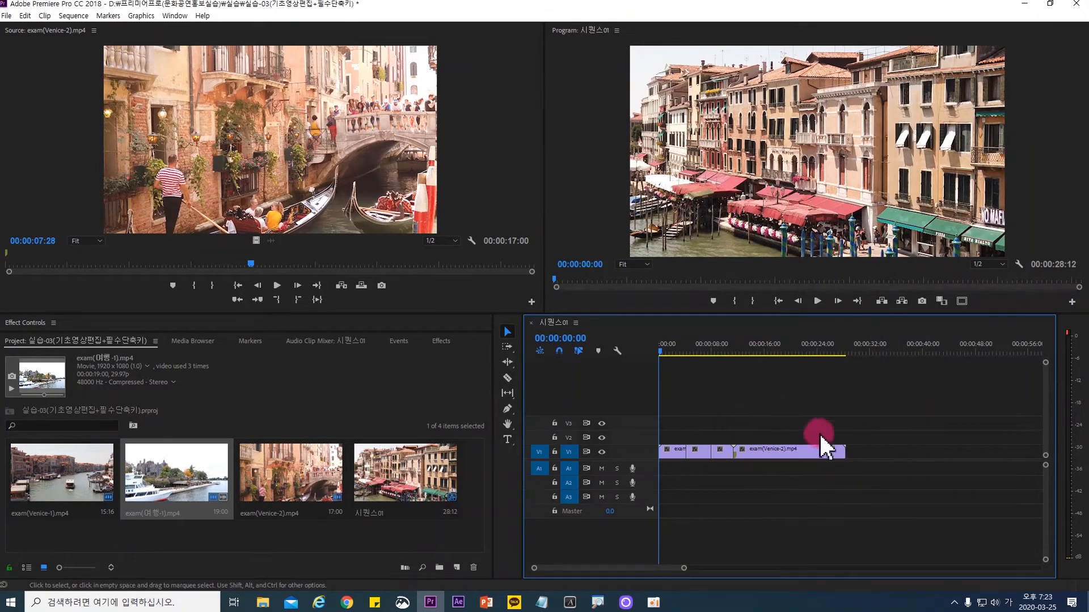
pyautogui.hotkey('ctrl', 'a')
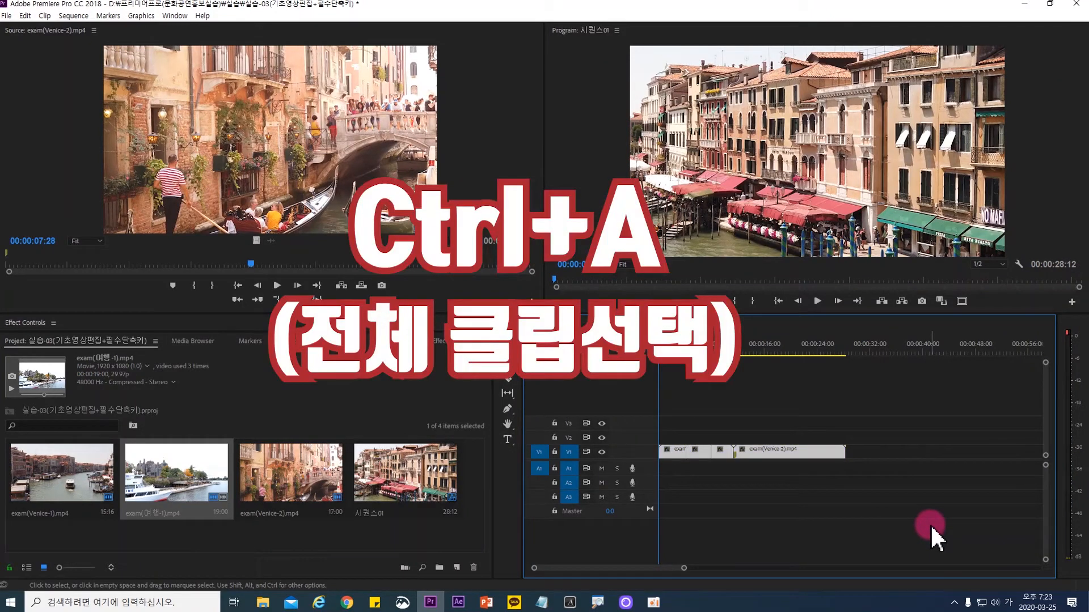
pyautogui.click(753, 497)
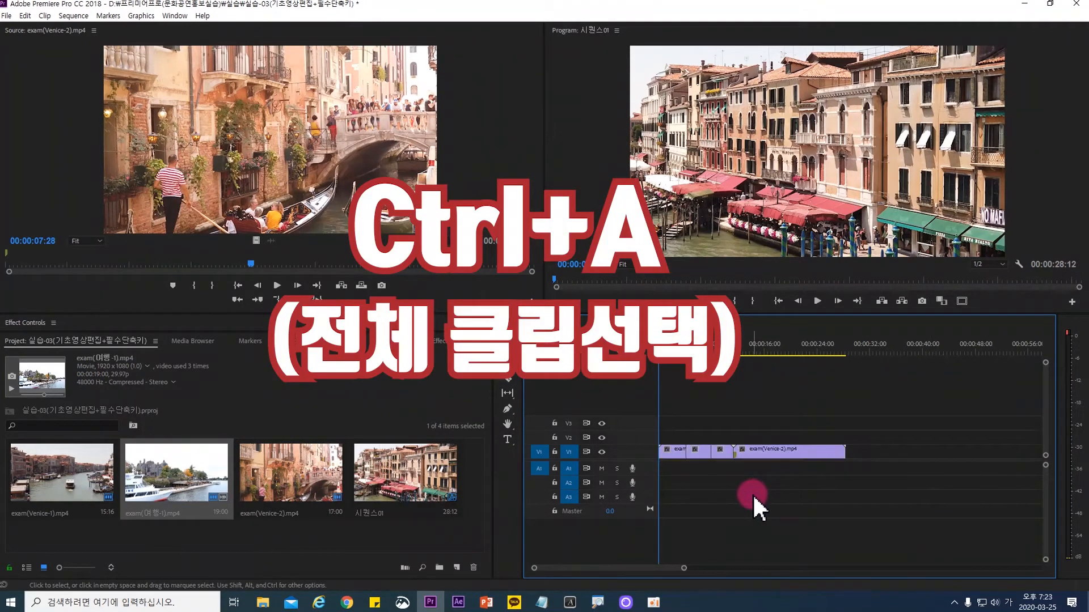
pyautogui.hotkey('ctrl', 'a')
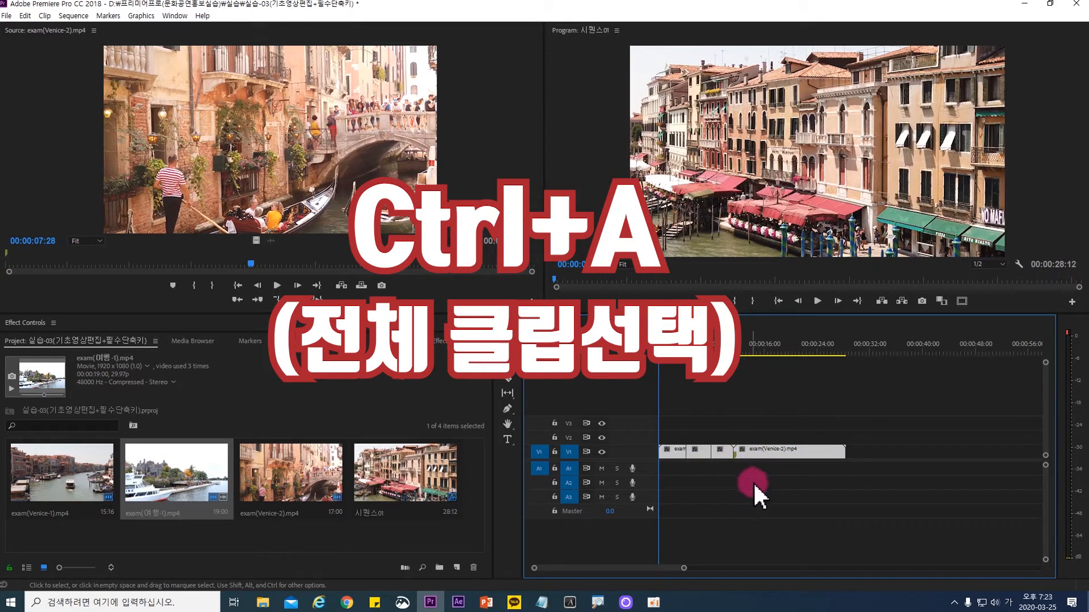
pyautogui.click(755, 487)
pyautogui.moveTo(874, 513); pyautogui.dragTo(657, 423)
pyautogui.click(893, 457)
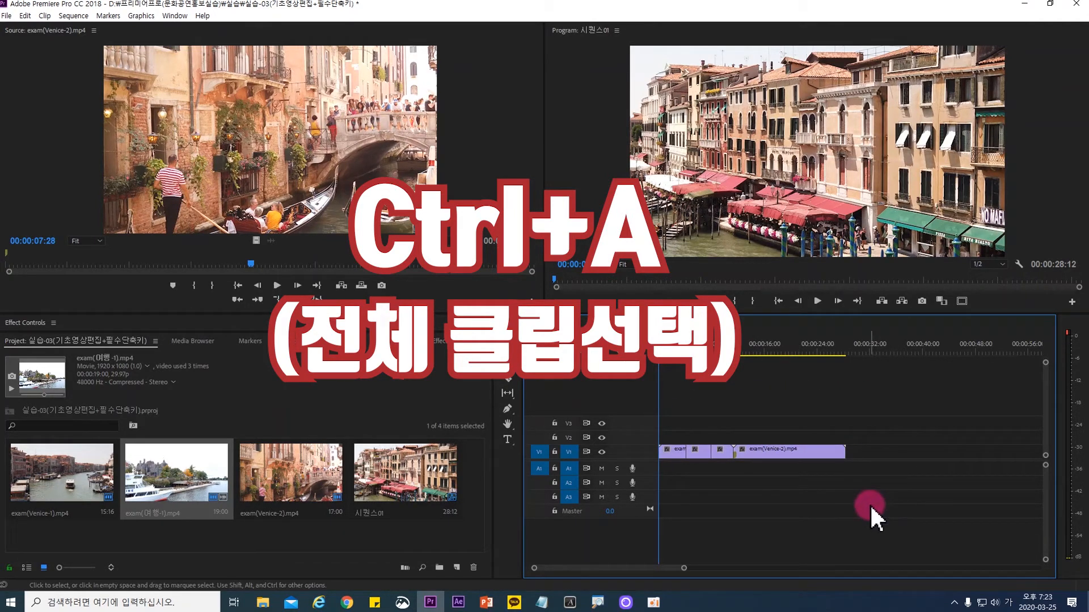
# Delete all the clips from the sequence and place exam(Venice-1).mp4 at the start of track V1.
pyautogui.hotkey('ctrl', 'a')
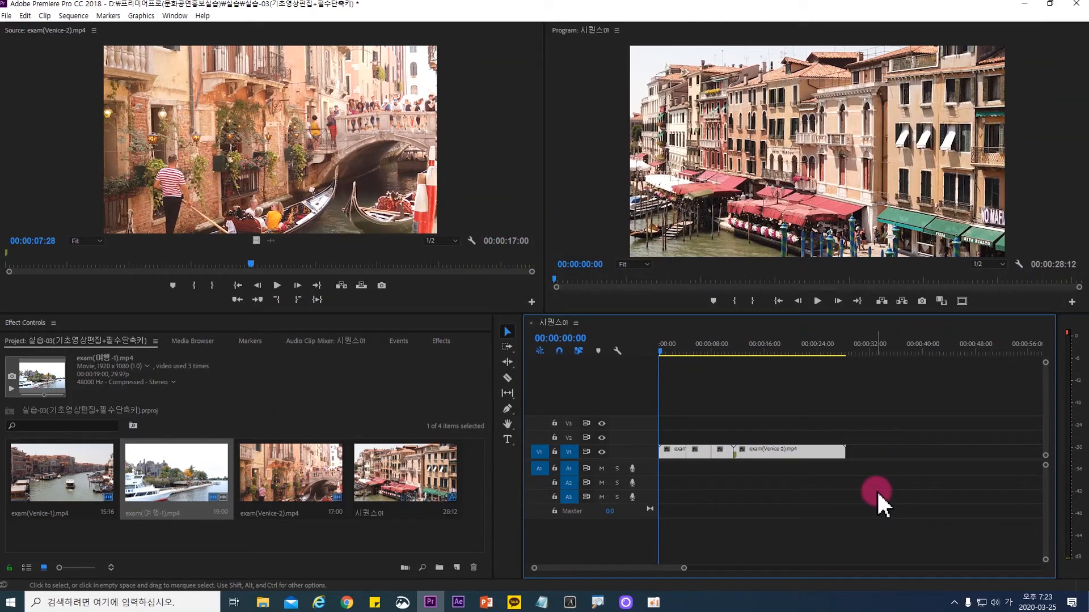
pyautogui.press('Delete')
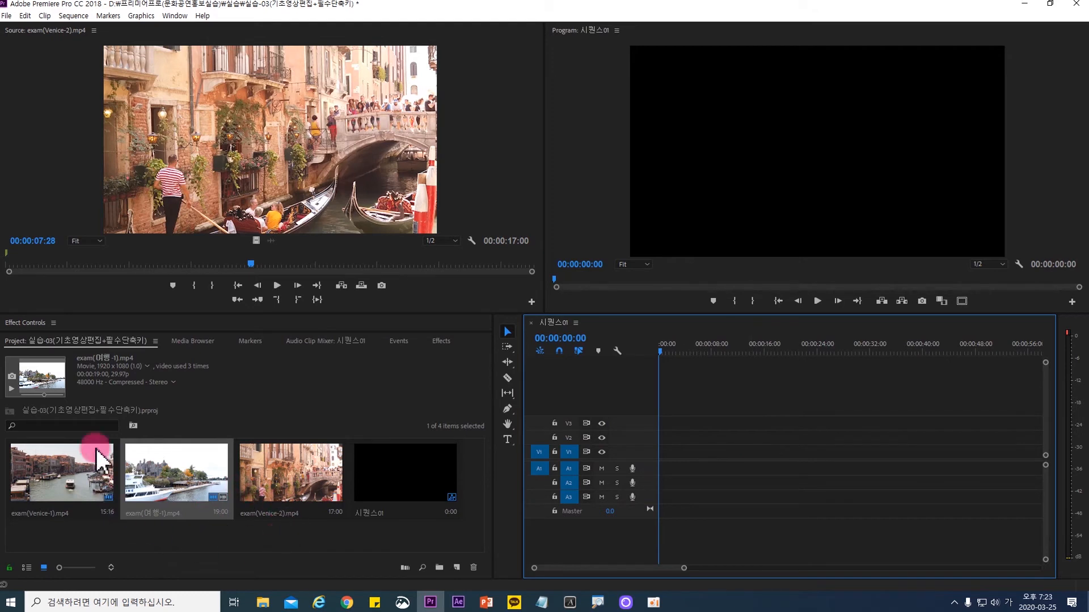
pyautogui.click(229, 535)
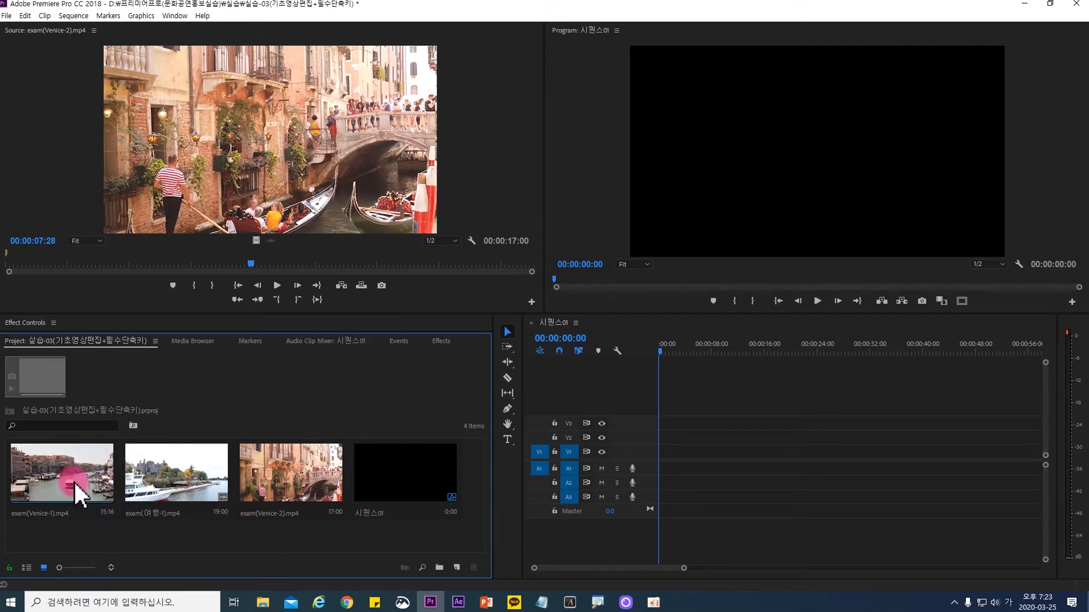
pyautogui.moveTo(73, 481); pyautogui.dragTo(658, 454)
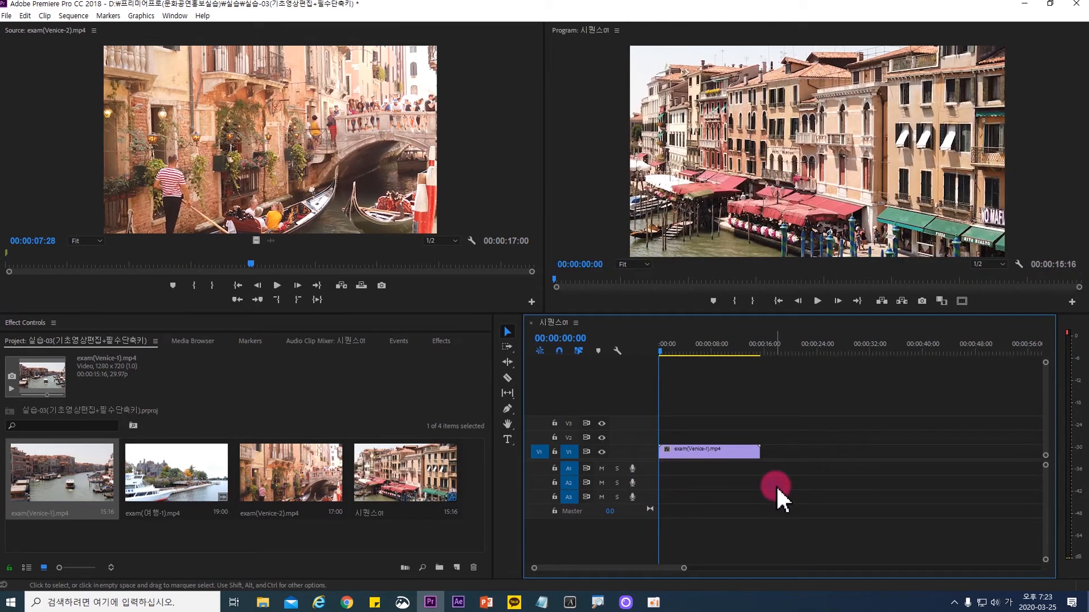
pyautogui.press('=')
pyautogui.press('=')
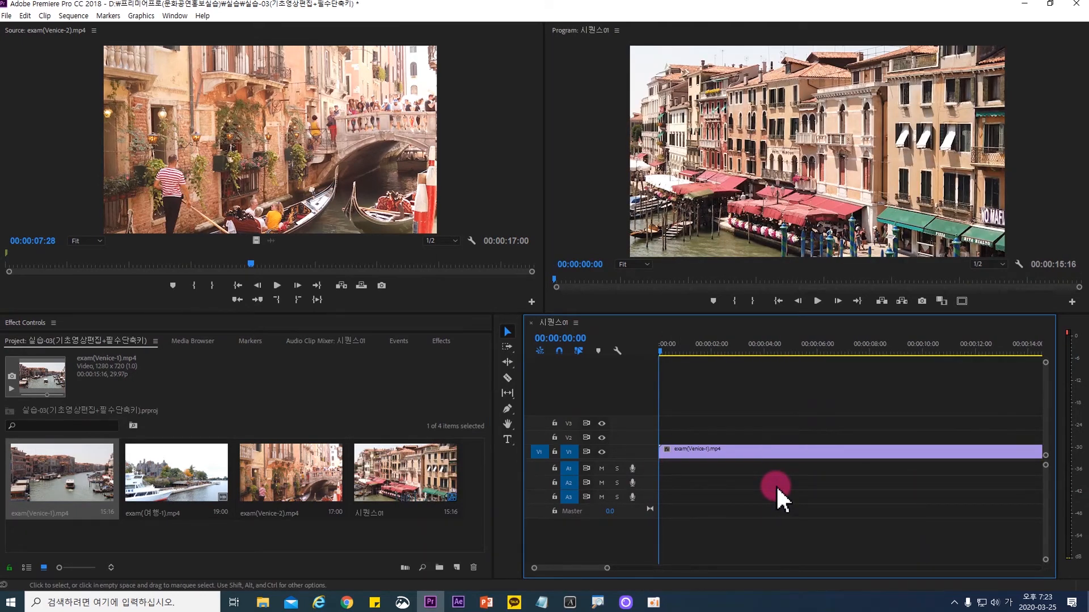
pyautogui.press('-')
pyautogui.press('-')
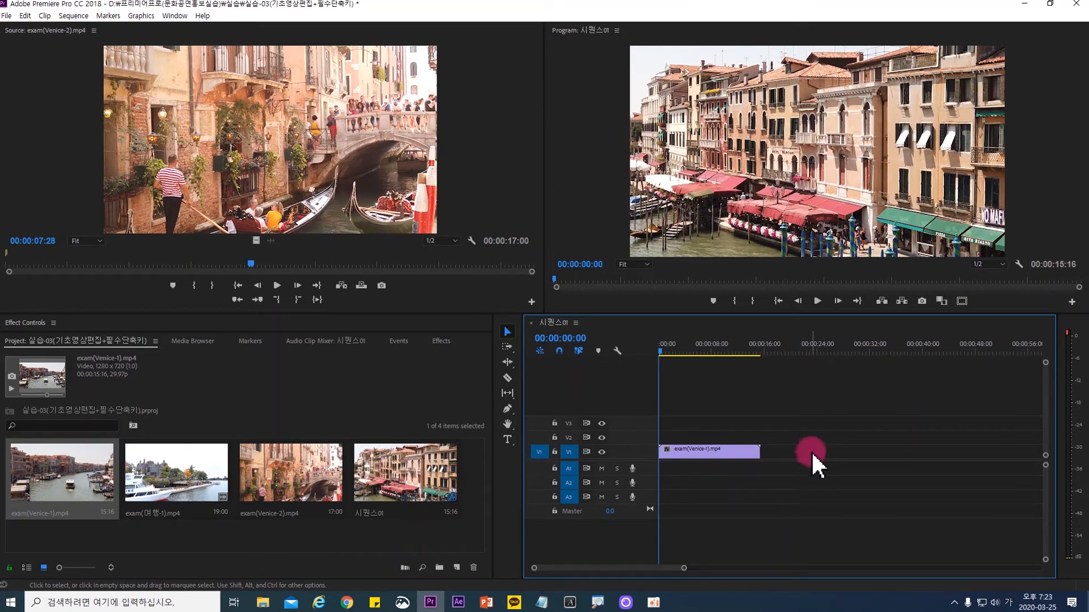
# Cut the exam(Venice-1).mp4 clip on track V1 at 00:00:05:16 and at 00:00:09:23.
pyautogui.moveTo(662, 349); pyautogui.dragTo(770, 362)
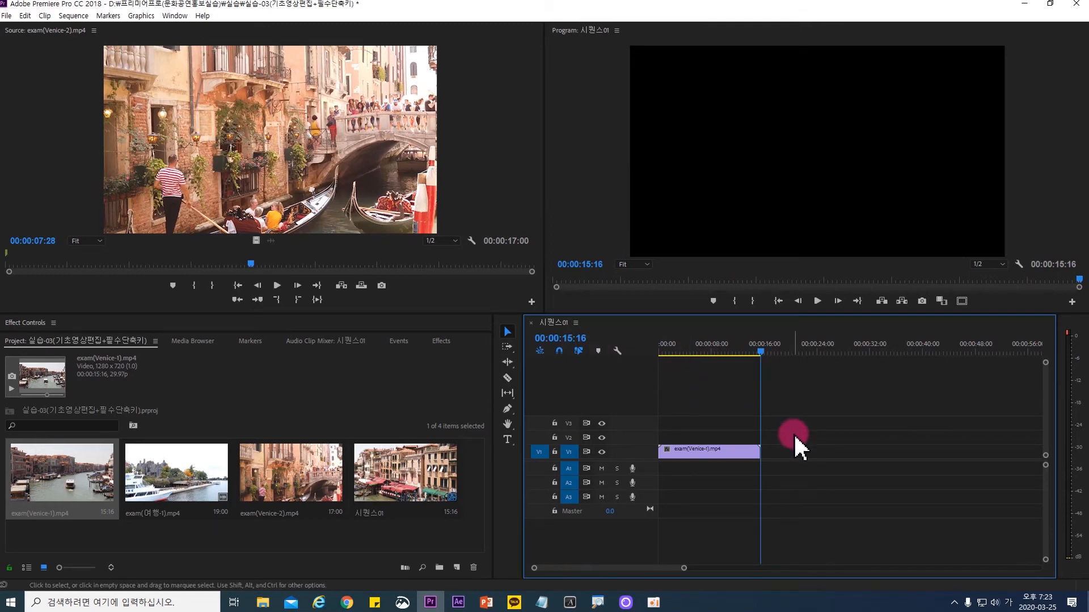
pyautogui.moveTo(765, 353); pyautogui.dragTo(695, 354)
pyautogui.click(698, 453)
pyautogui.click(735, 475)
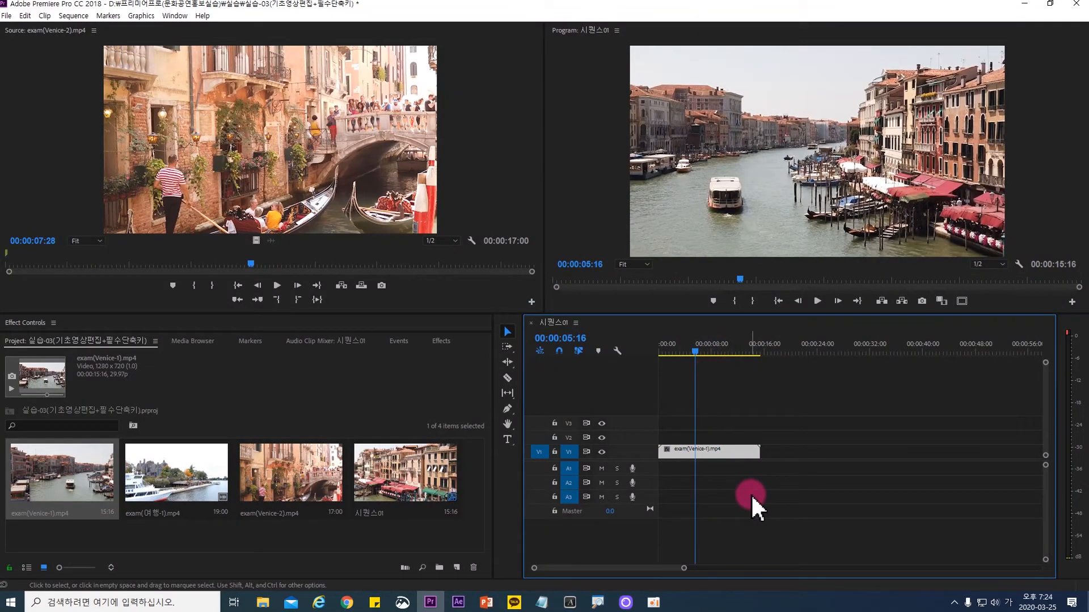
pyautogui.hotkey('ctrl', 'k')
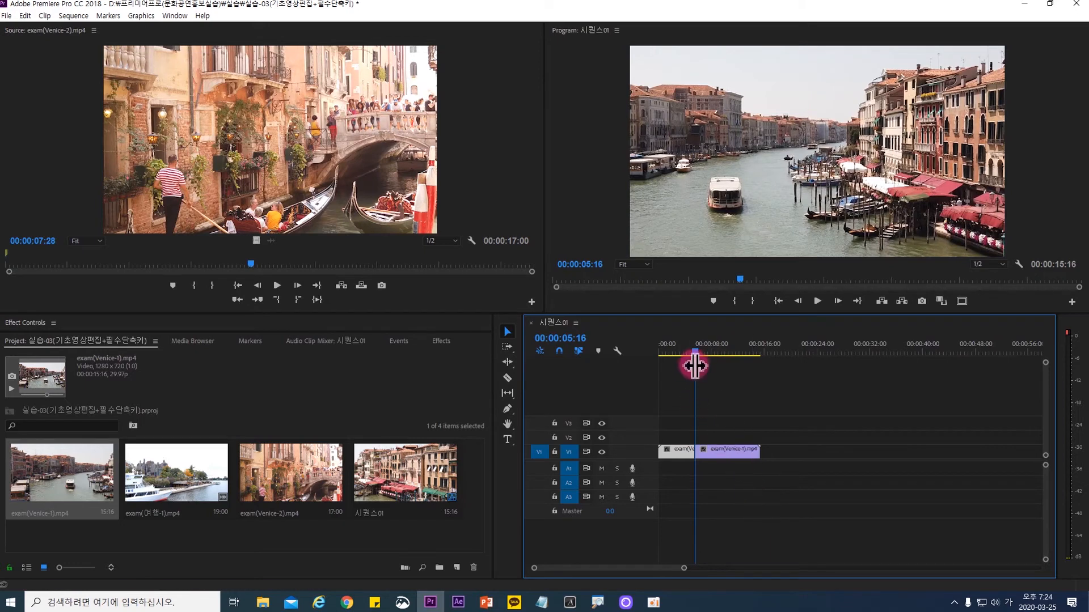
pyautogui.moveTo(695, 365); pyautogui.dragTo(729, 363)
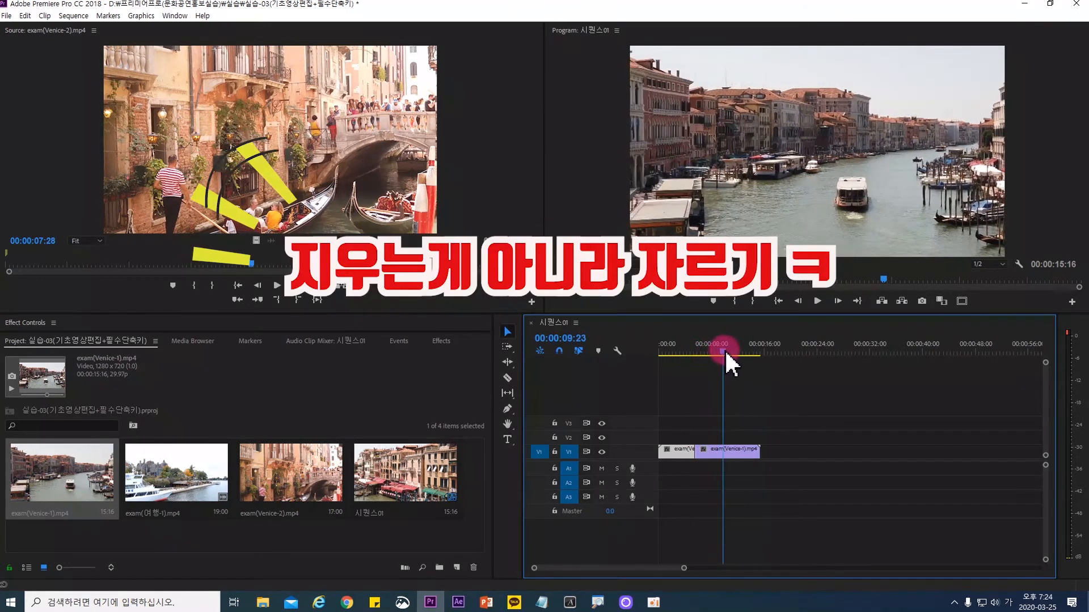
pyautogui.hotkey('ctrl', 'k')
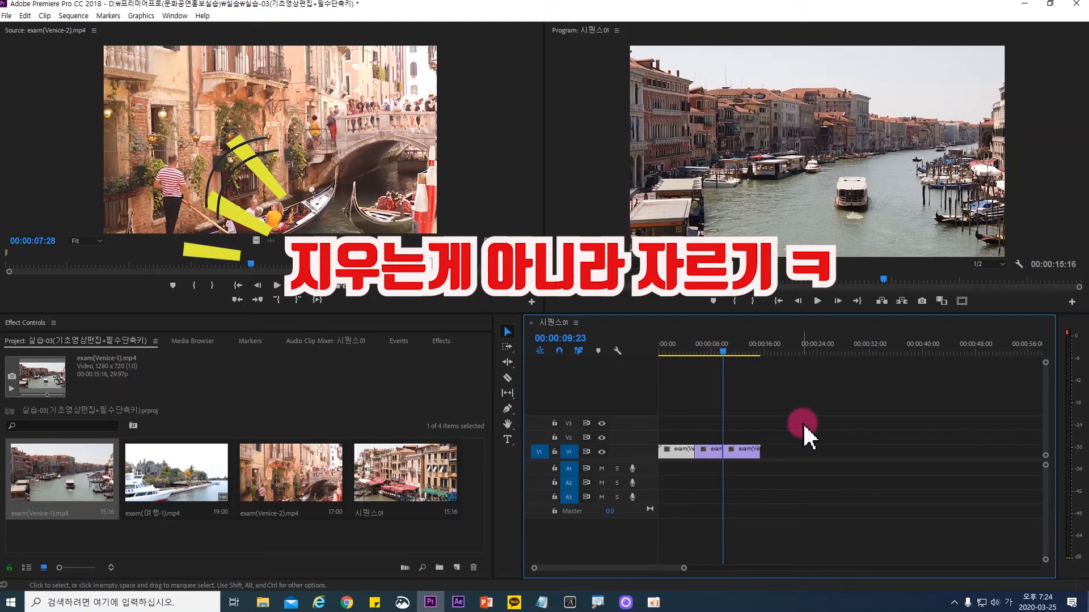
# Undo both cuts in the exam(Venice-1).mp4 clip and deselect it.
pyautogui.hotkey('ctrl', 'z')
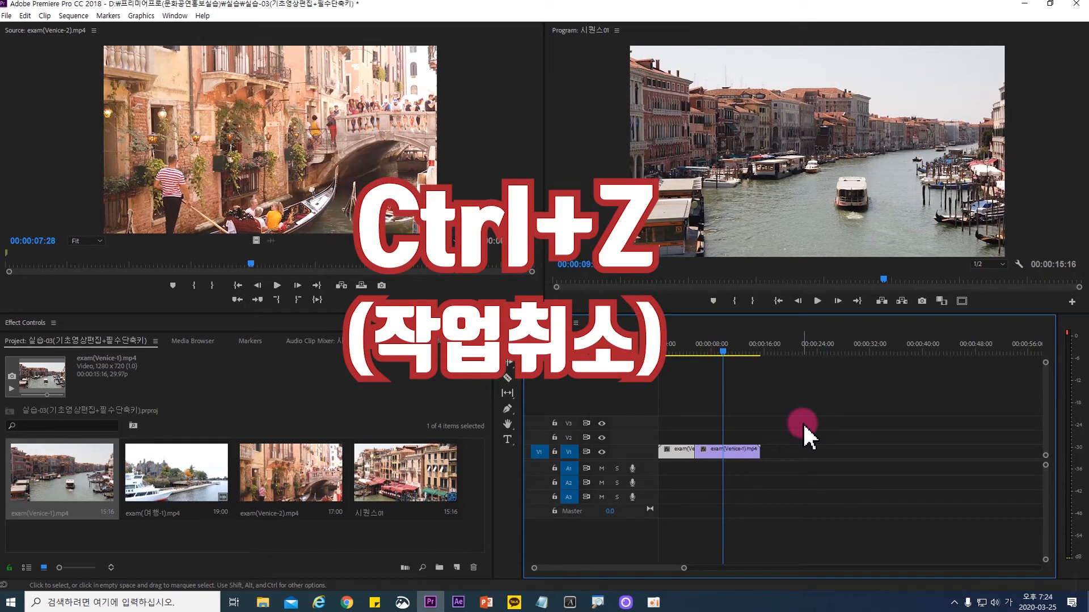
pyautogui.hotkey('ctrl', 'z')
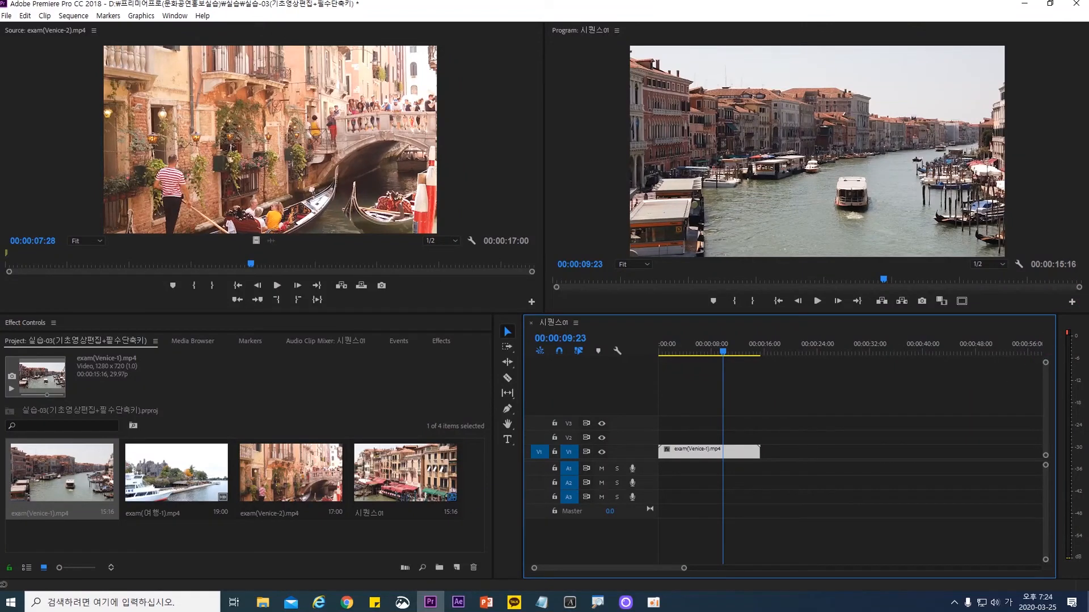
pyautogui.click(895, 389)
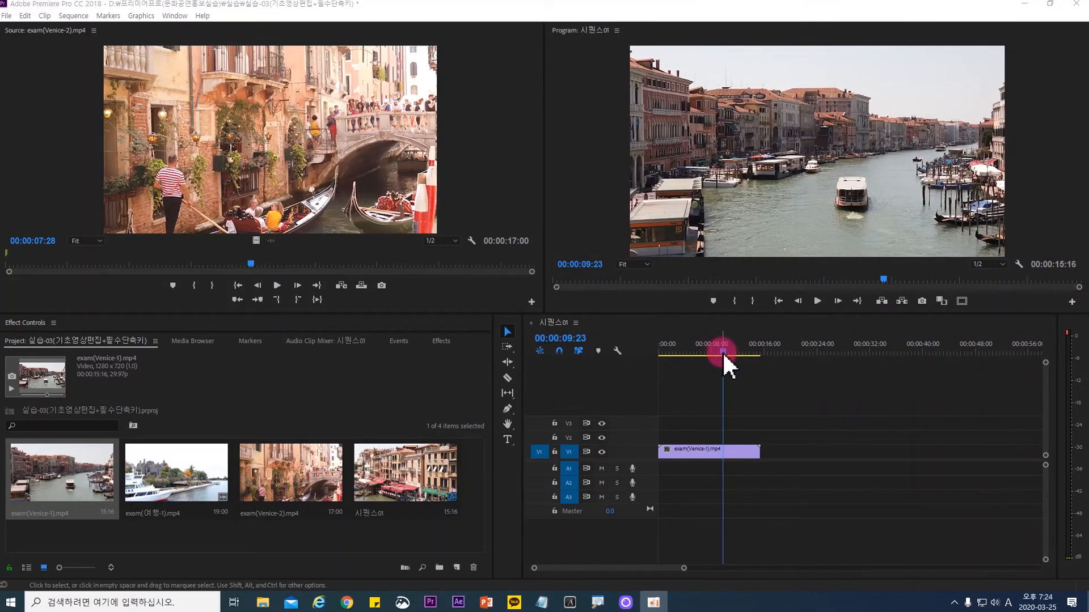
# Ripple trim the start of exam(Venice-1).mp4 to the playhead at 00:00:07:18 and undo the trim.
pyautogui.moveTo(723, 354)
pyautogui.mouseDown()
pyautogui.moveTo(687, 355)
pyautogui.moveTo(730, 355)
pyautogui.moveTo(690, 354)
pyautogui.moveTo(708, 351)
pyautogui.mouseUp()
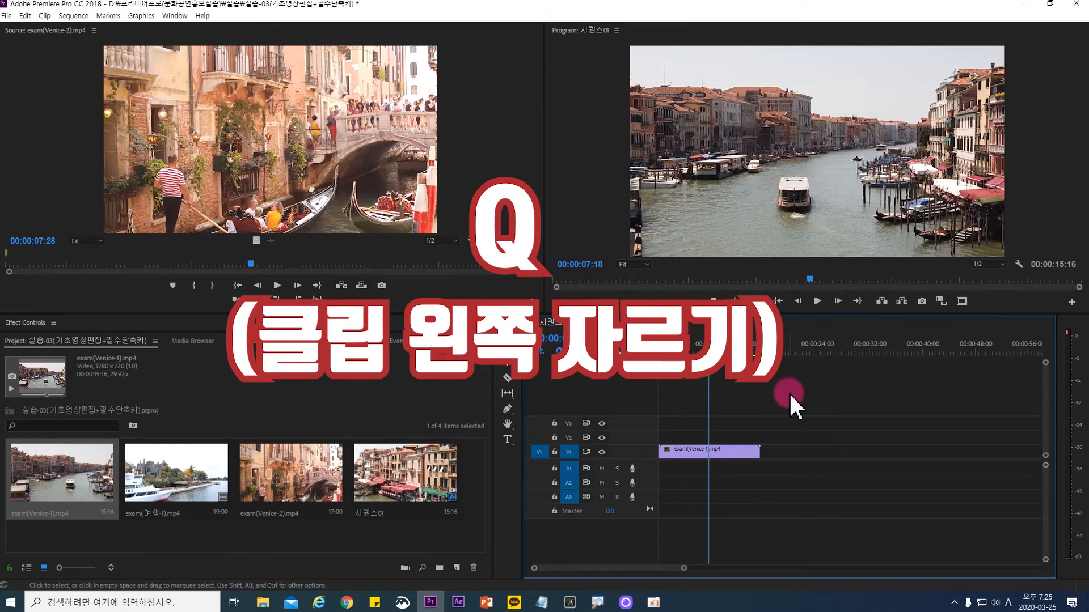
pyautogui.press('q')
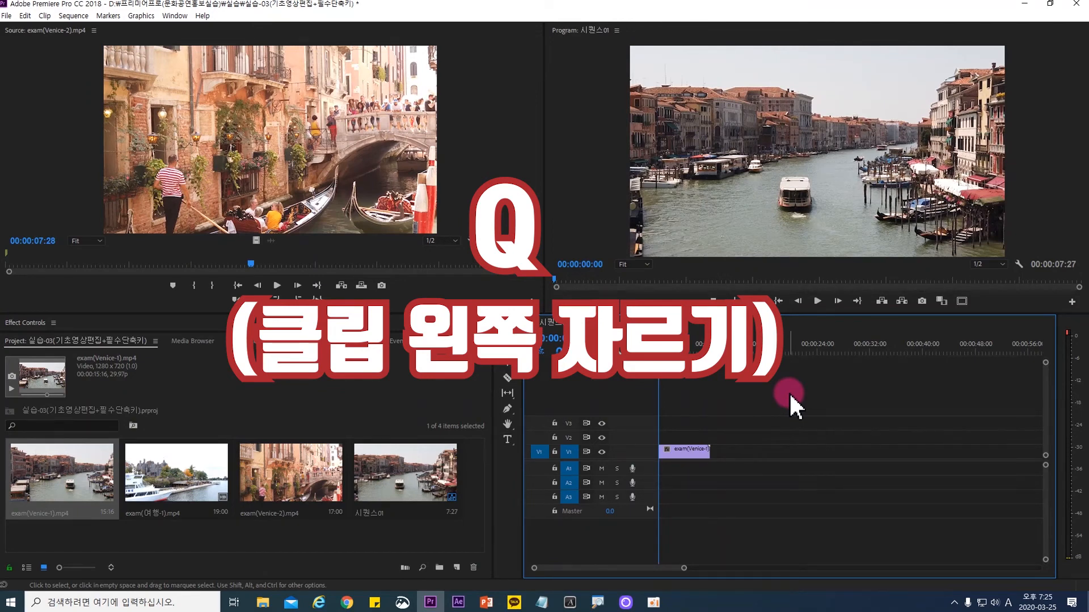
pyautogui.hotkey('ctrl', 'z')
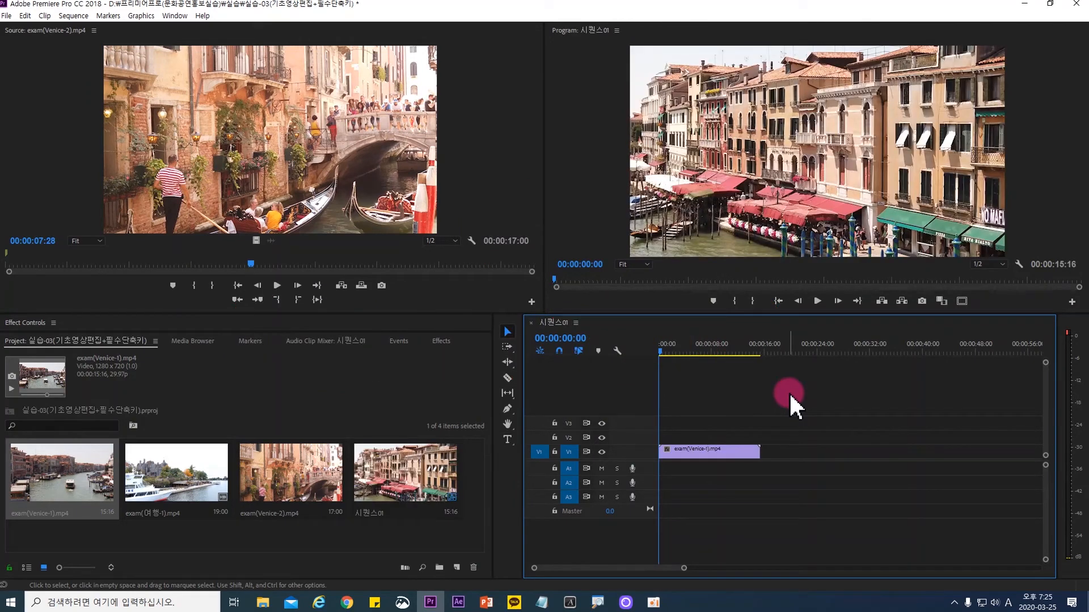
# Ripple trim the end of exam(Venice-1).mp4 to the playhead at 00:00:07:02 and undo the trim.
pyautogui.moveTo(656, 352); pyautogui.dragTo(705, 353)
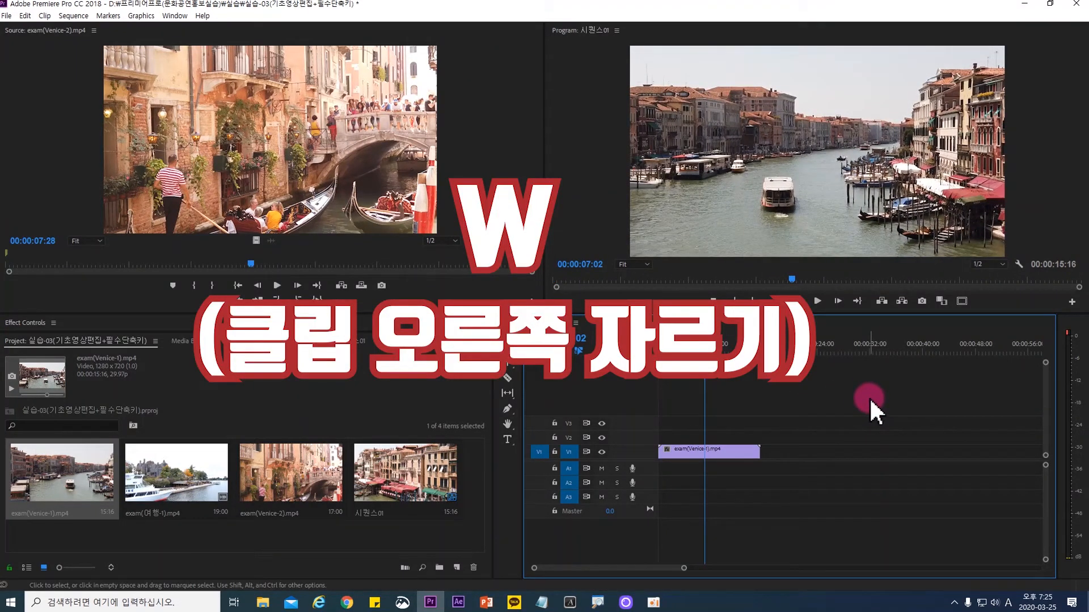
pyautogui.press('w')
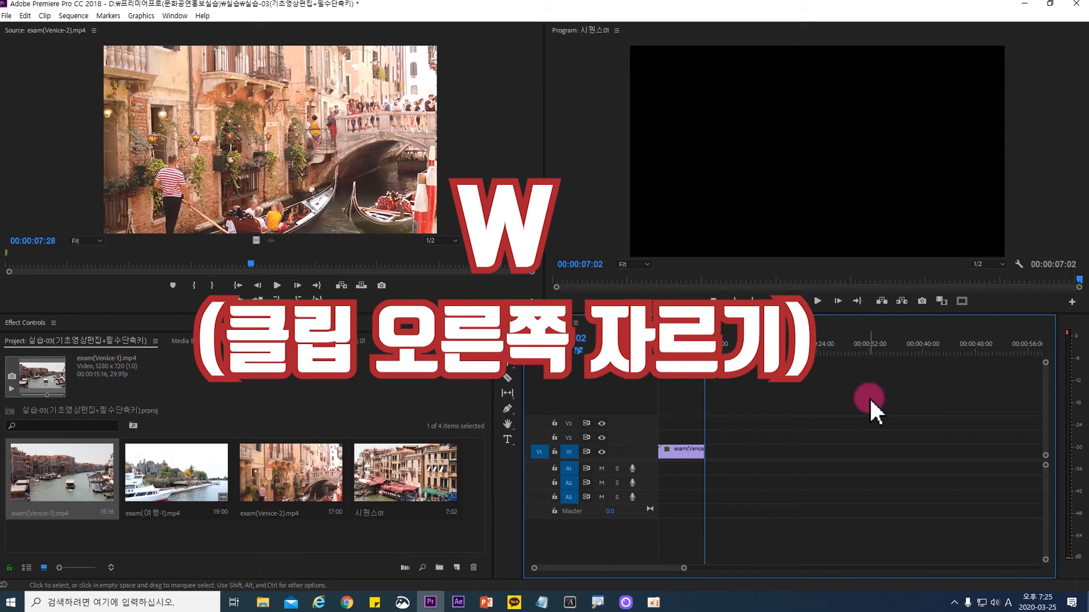
pyautogui.hotkey('ctrl', 'z')
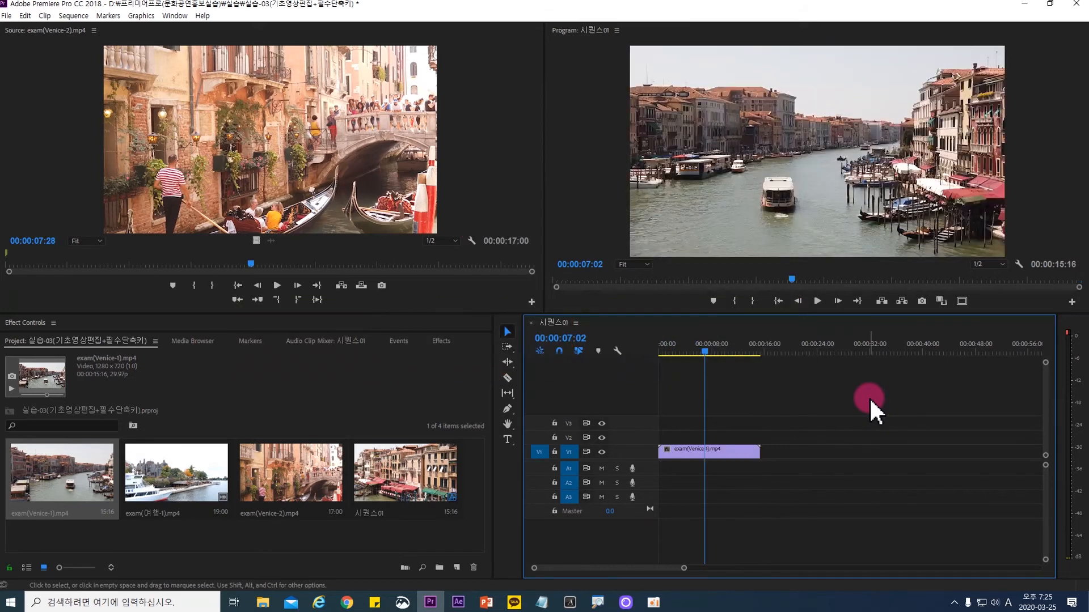
# Ripple trim the start of exam(Venice-1).mp4 to the playhead at 00:00:05:24 and undo the trim.
pyautogui.moveTo(698, 353)
pyautogui.mouseDown()
pyautogui.moveTo(683, 353)
pyautogui.moveTo(697, 354)
pyautogui.mouseUp()
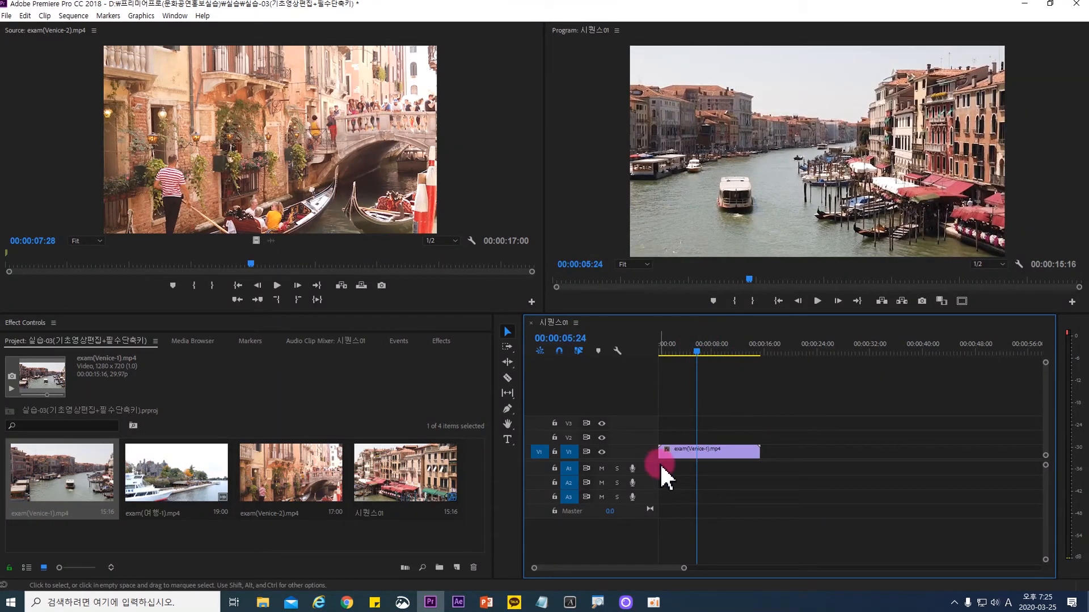
pyautogui.press('q')
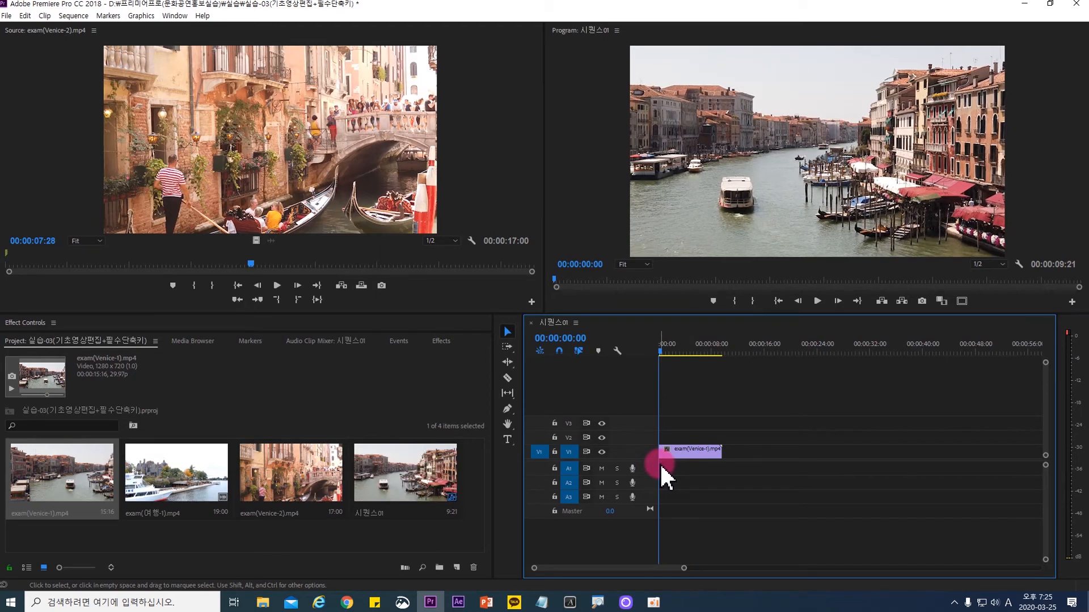
pyautogui.hotkey('ctrl', 'z')
# Place the playhead at 00:00:07:02 and ripple trim away the part of exam(Venice-1).mp4 after it.
pyautogui.moveTo(660, 350); pyautogui.dragTo(704, 351)
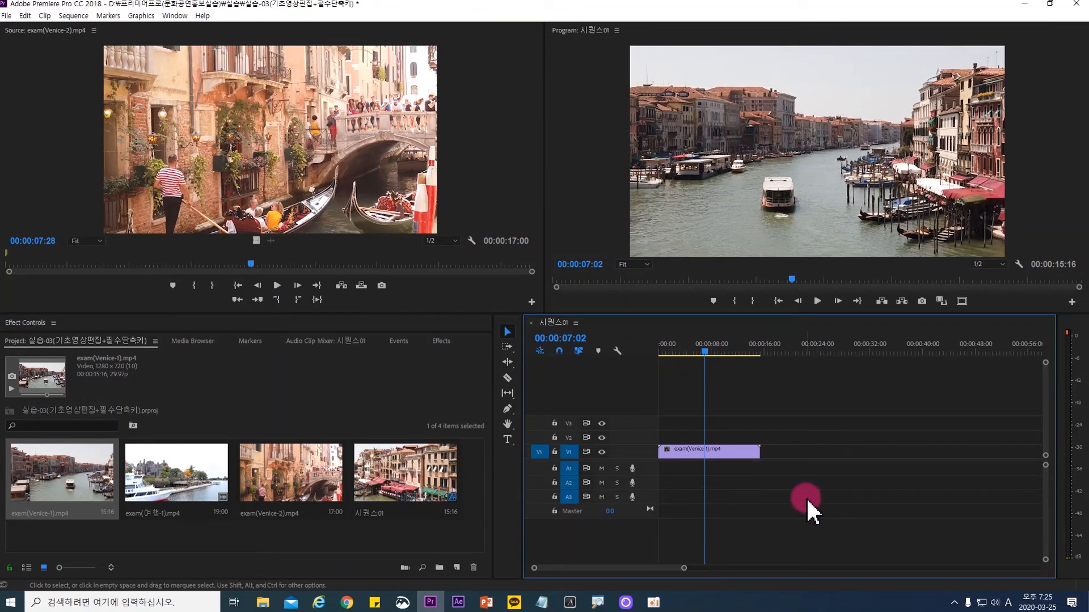
pyautogui.press('w')
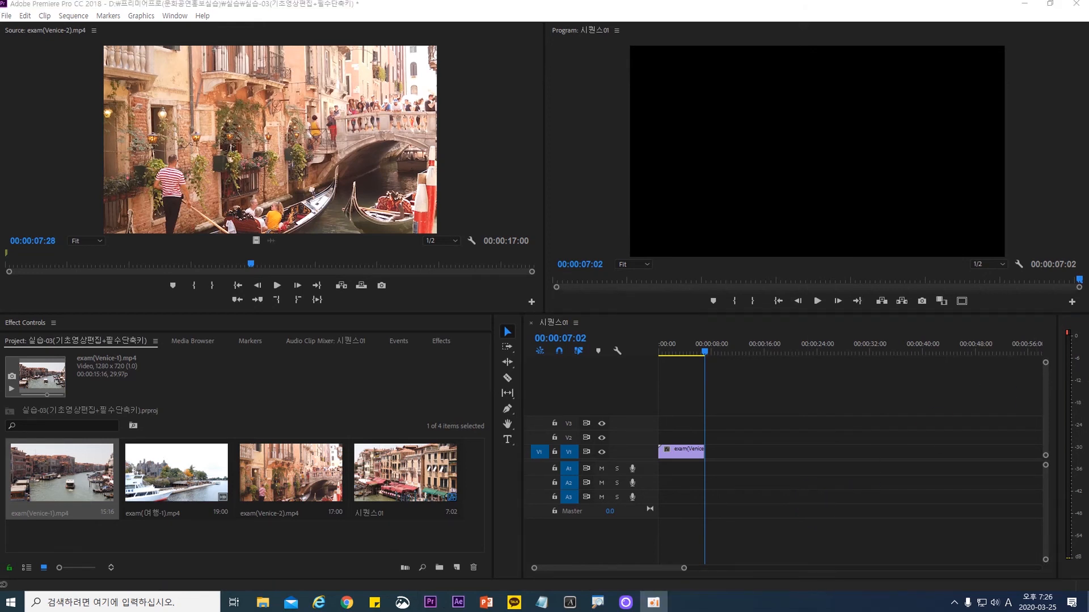
pyautogui.click(848, 474)
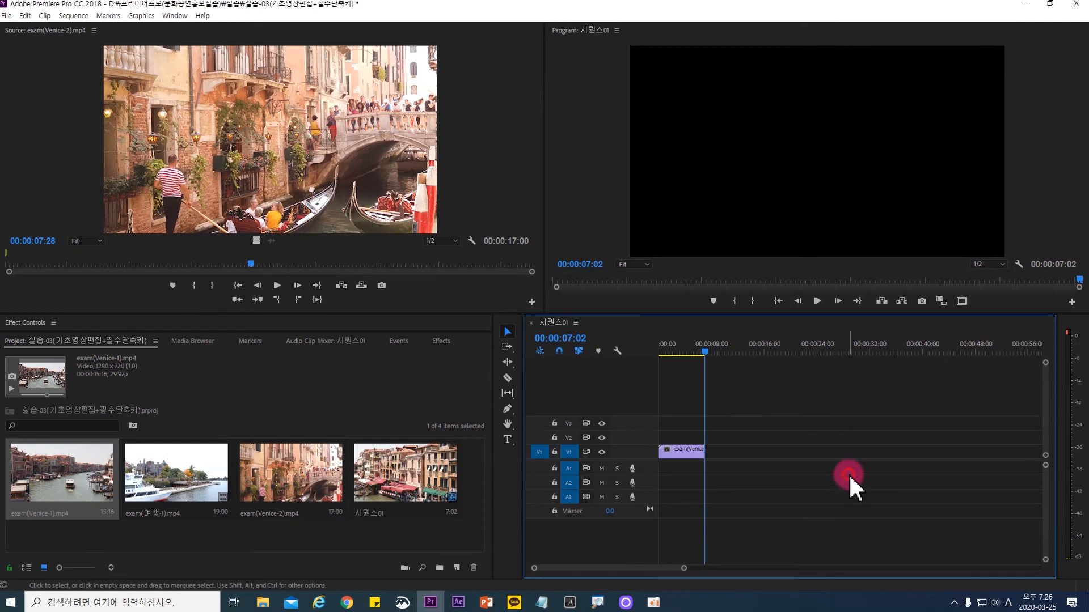
# Place the playhead at 00:00:04:17 and adjust the track heights, making the audio tracks taller and expanding and collapsing track V1.
pyautogui.click(698, 353)
pyautogui.moveTo(698, 353); pyautogui.dragTo(687, 352)
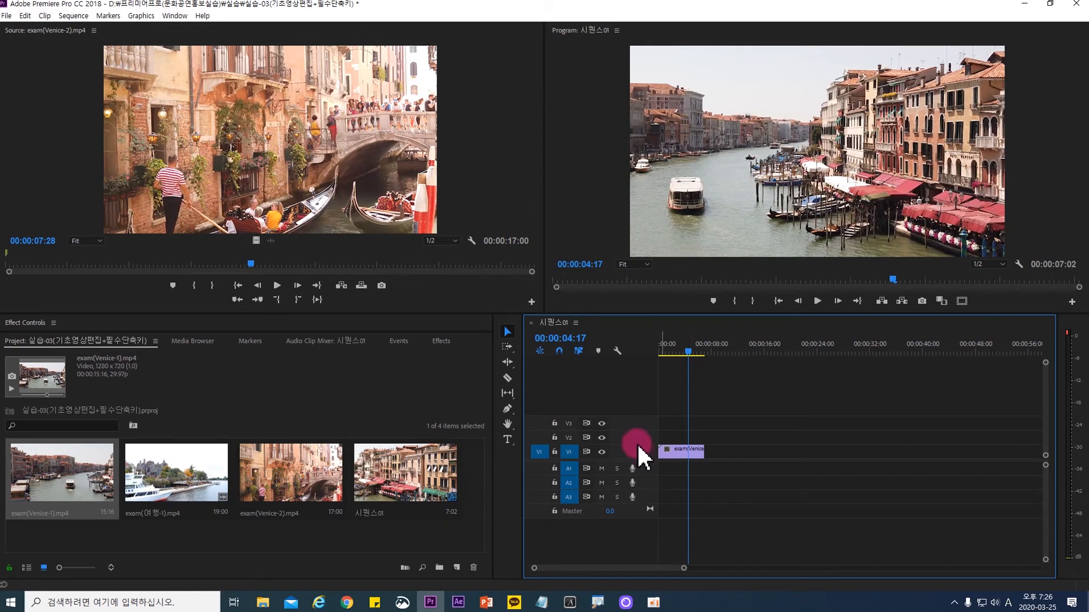
pyautogui.moveTo(638, 446); pyautogui.dragTo(640, 416)
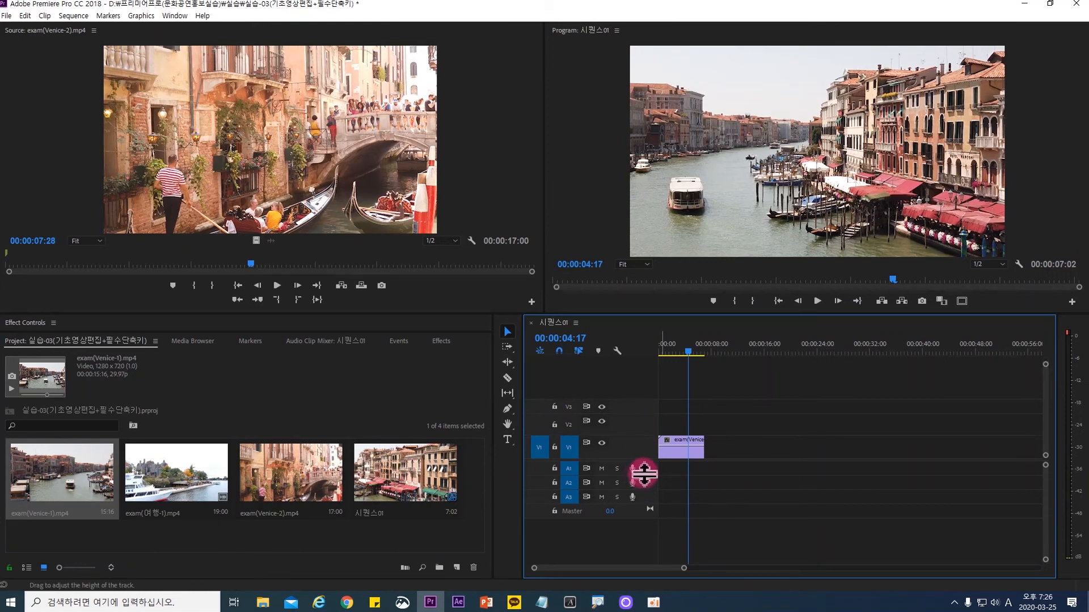
pyautogui.moveTo(644, 474); pyautogui.dragTo(645, 505)
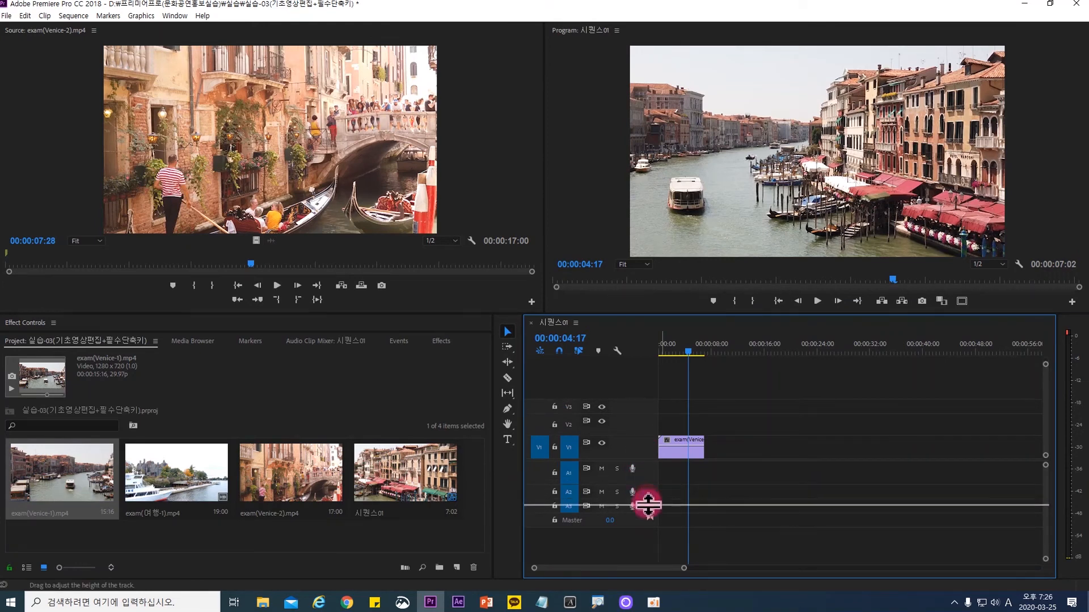
pyautogui.doubleClick(641, 448)
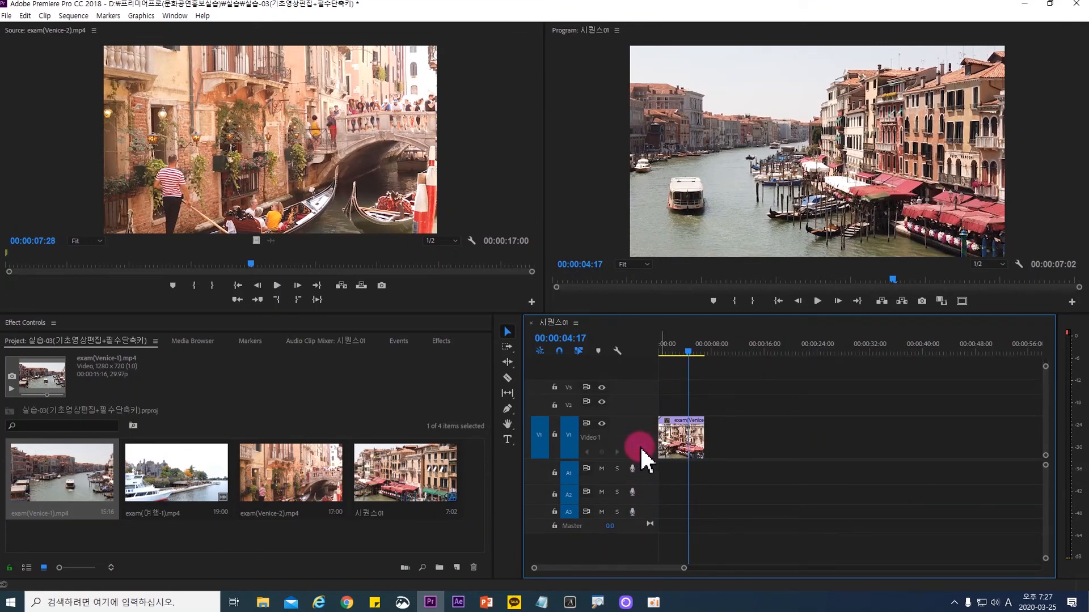
pyautogui.doubleClick(640, 446)
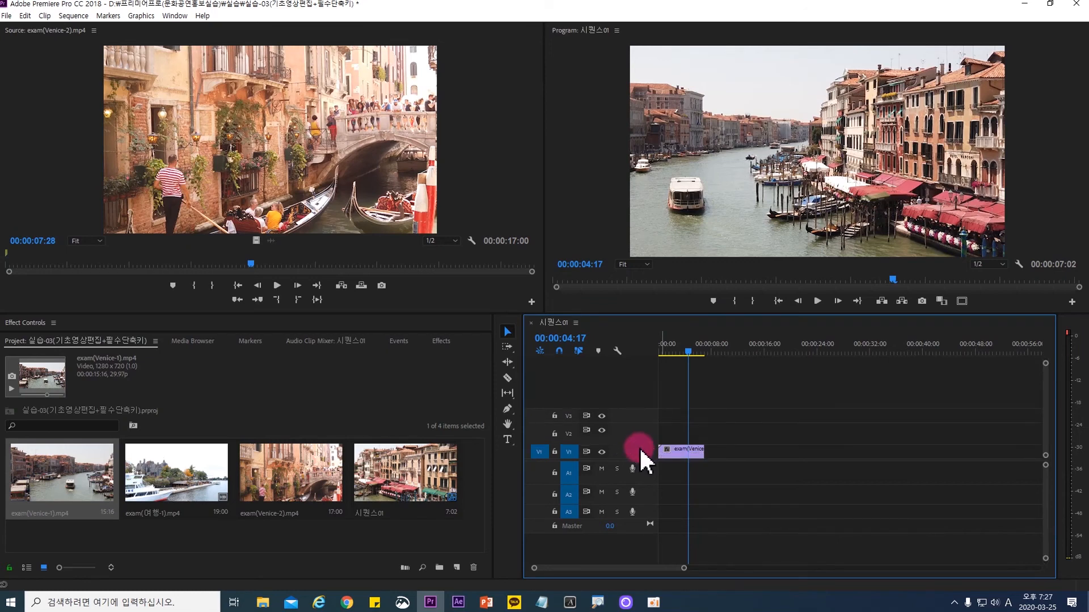
# Collapse video track V2 to its minimum height, and expand and collapse audio track A1.
pyautogui.click(641, 436)
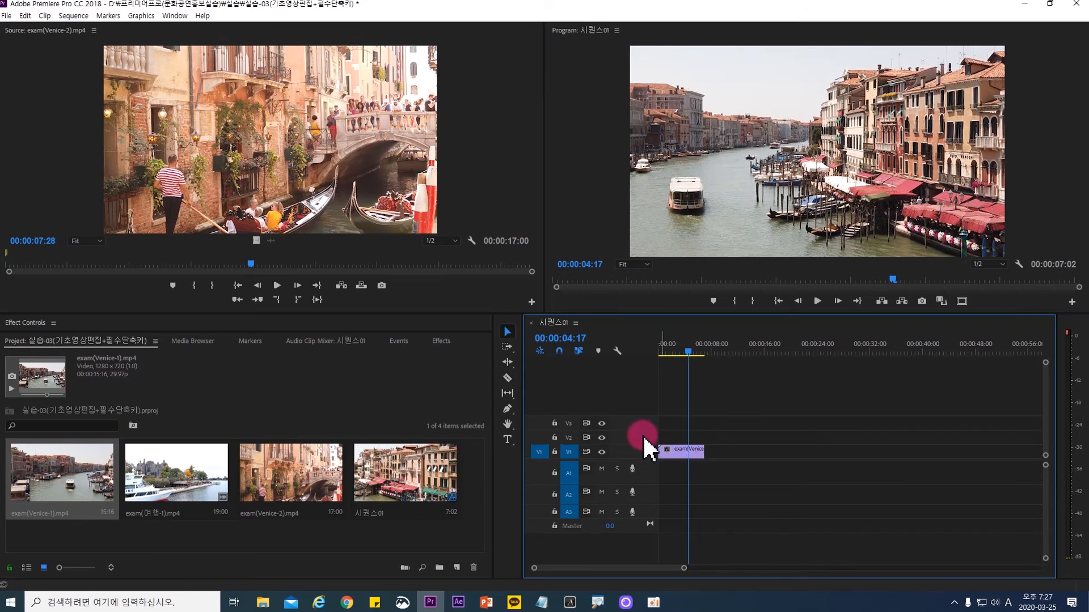
pyautogui.doubleClick(645, 471)
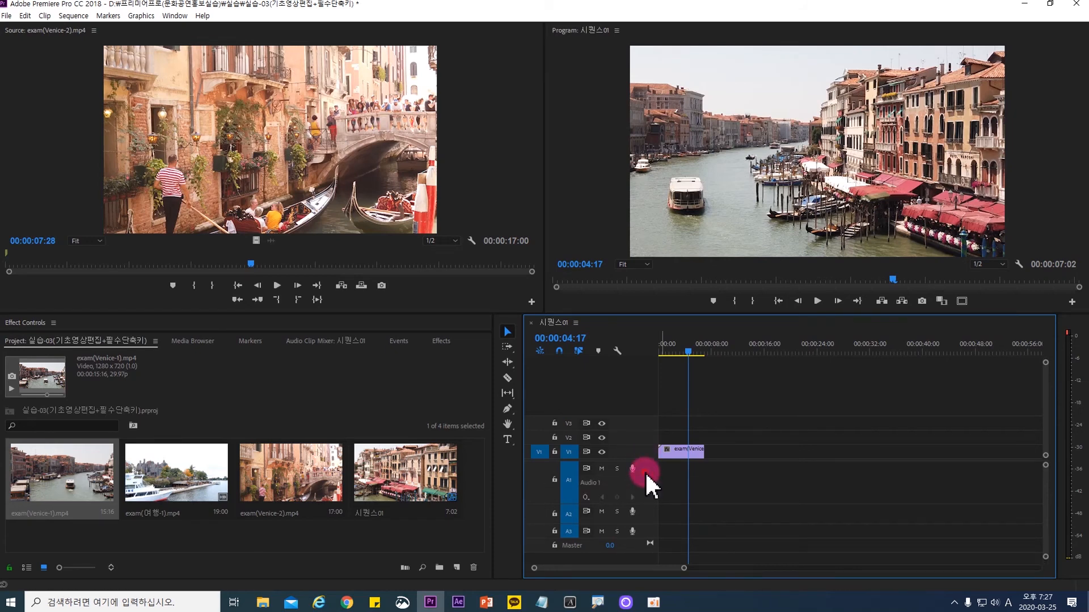
pyautogui.doubleClick(647, 474)
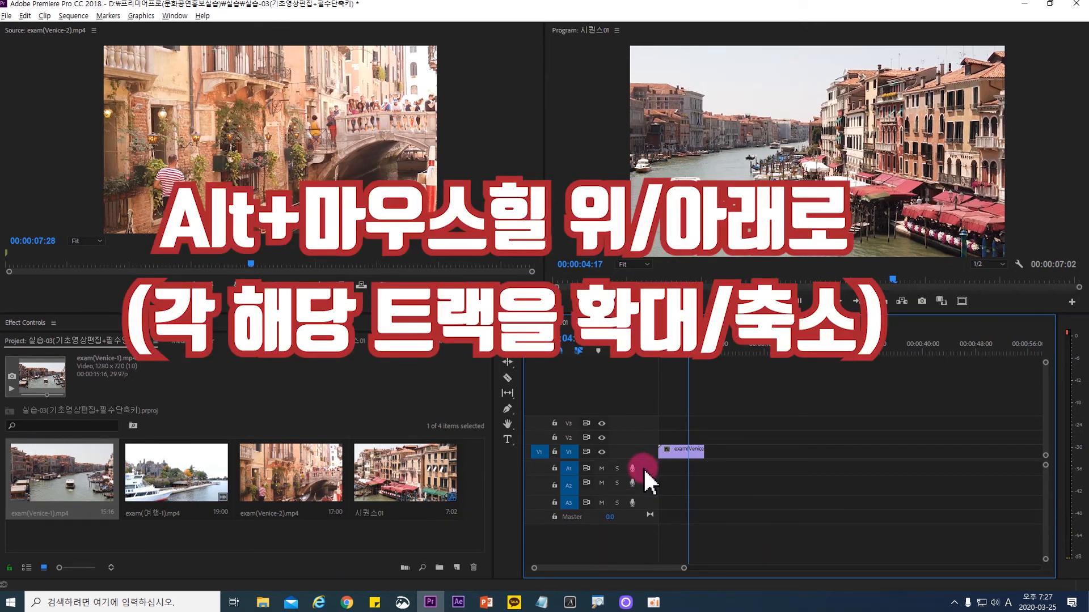
# Resize tracks A1 and V2 individually, enlarging and shrinking each and leaving both slightly taller than their minimum height.
pyautogui.keyDown('alt'); pyautogui.scroll(4, 645, 471); pyautogui.keyUp('alt')
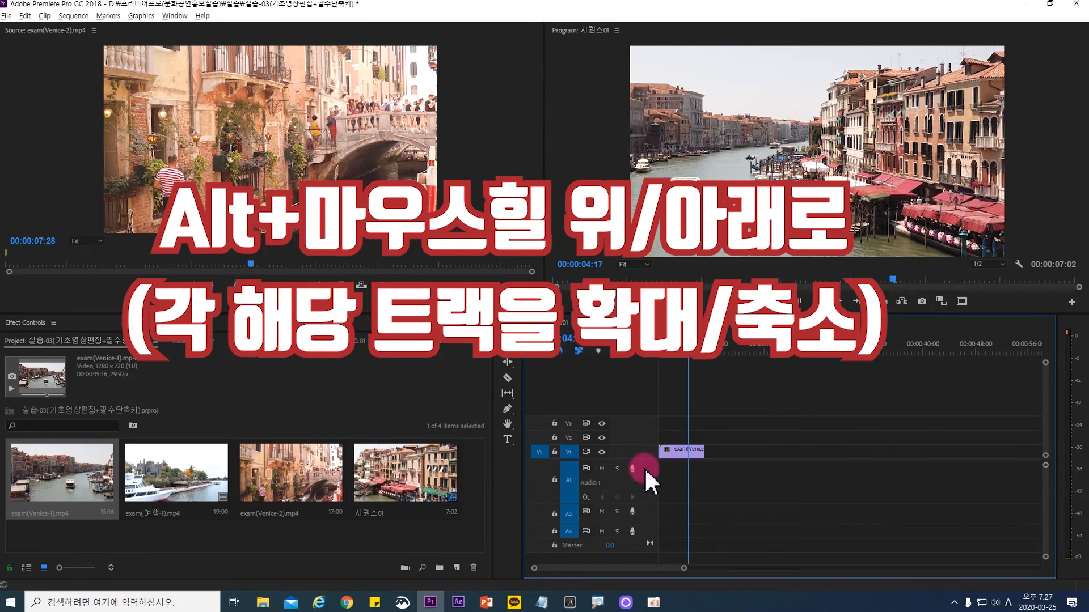
pyautogui.keyDown('alt'); pyautogui.scroll(-4, 646, 472); pyautogui.keyUp('alt')
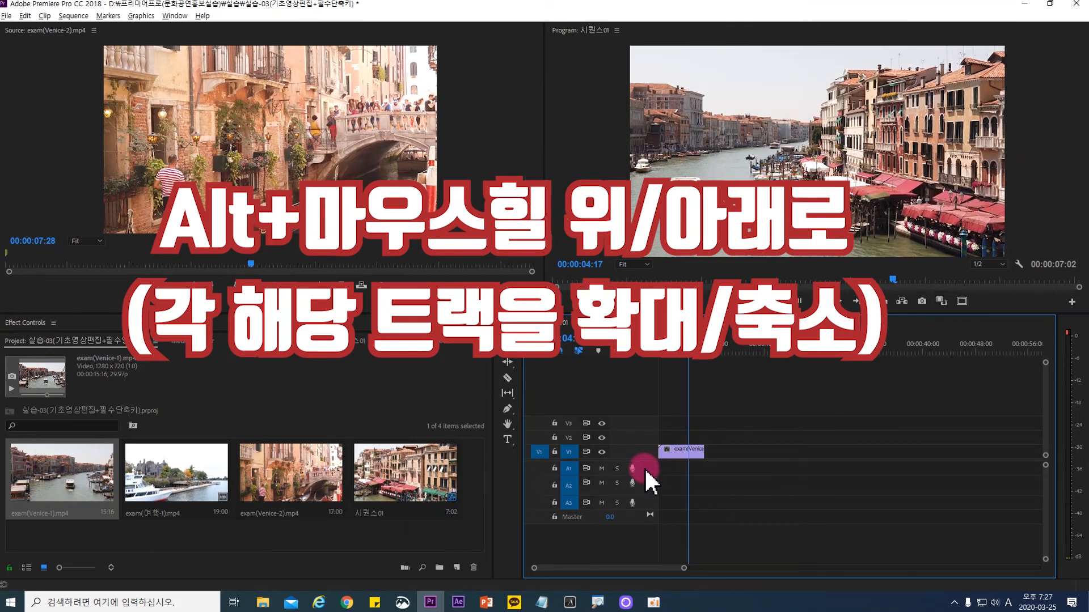
pyautogui.keyDown('alt'); pyautogui.scroll(3, 646, 472); pyautogui.keyUp('alt')
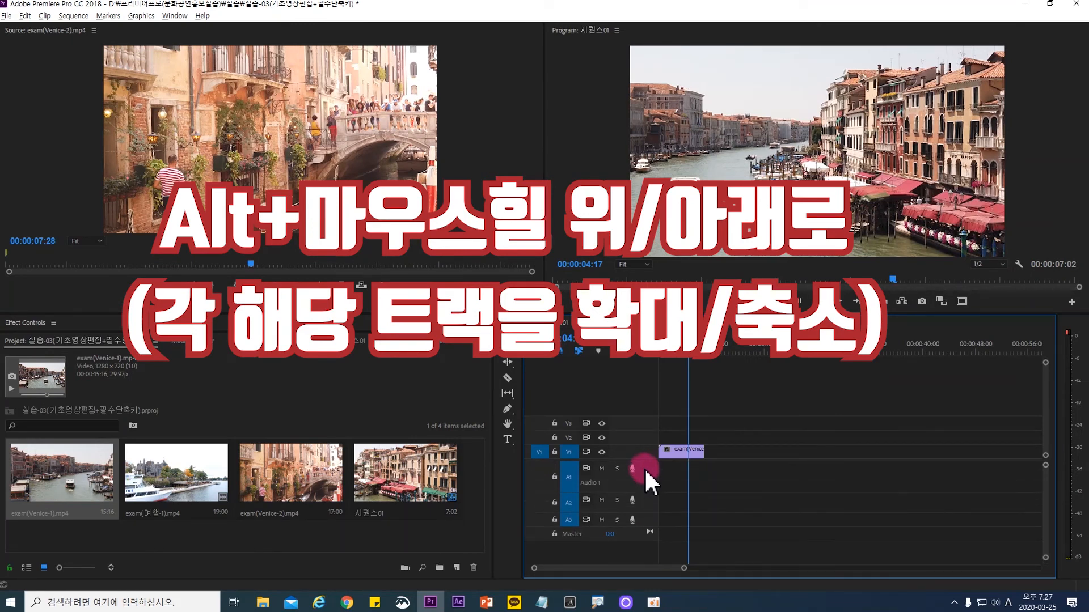
pyautogui.keyDown('alt'); pyautogui.scroll(2, 648, 435); pyautogui.keyUp('alt')
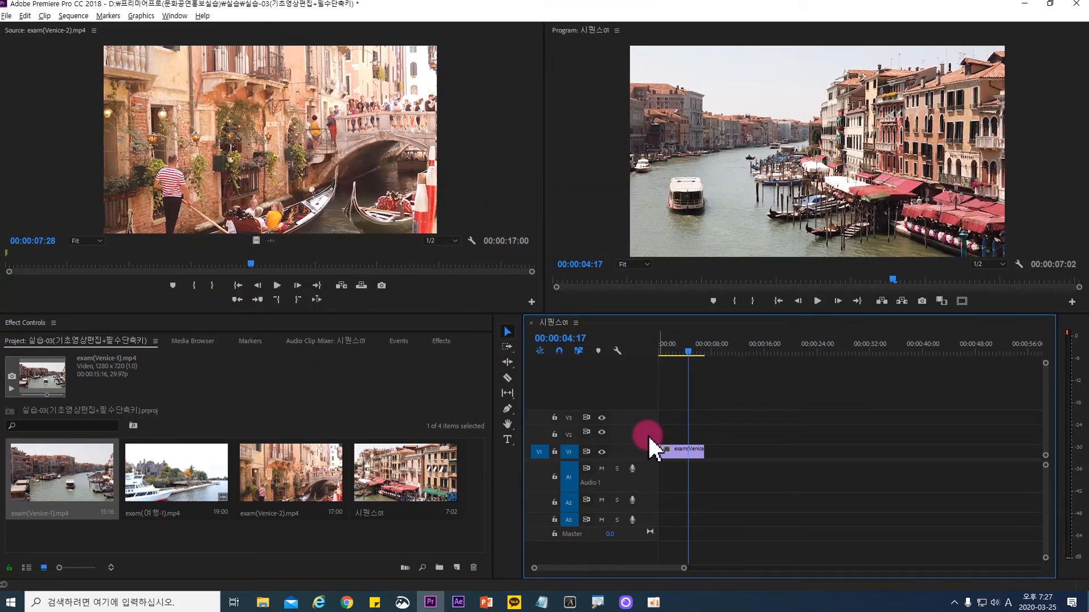
pyautogui.keyDown('alt'); pyautogui.scroll(-2, 647, 435); pyautogui.keyUp('alt')
pyautogui.keyDown('alt'); pyautogui.scroll(2, 647, 435); pyautogui.keyUp('alt')
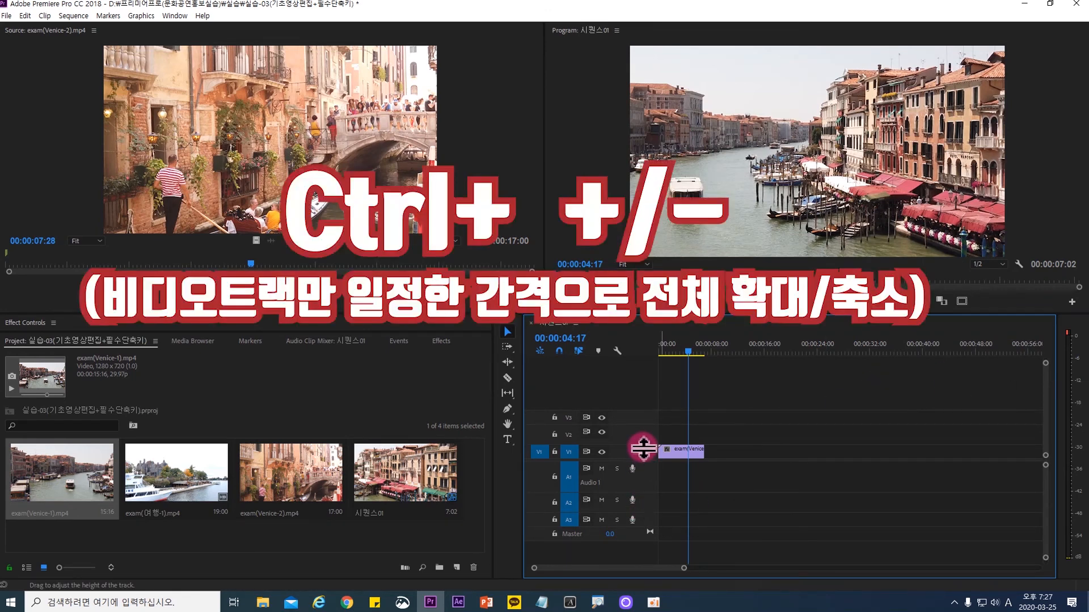
# Enlarge all video tracks together in even increments and shrink them back to their starting heights.
pyautogui.hotkey('ctrl', '=')
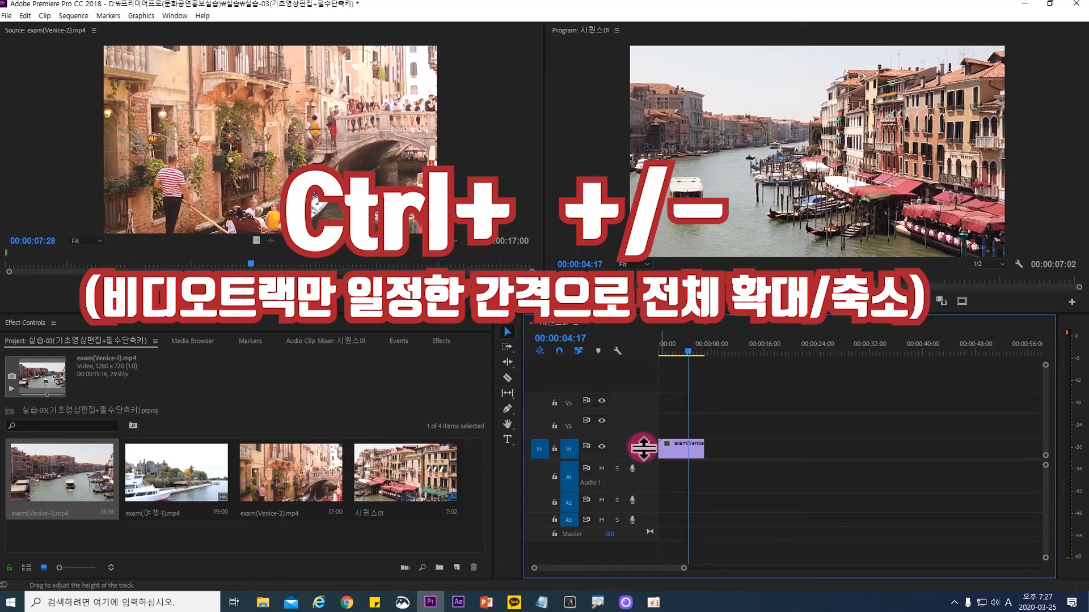
pyautogui.hotkey('ctrl', '=')
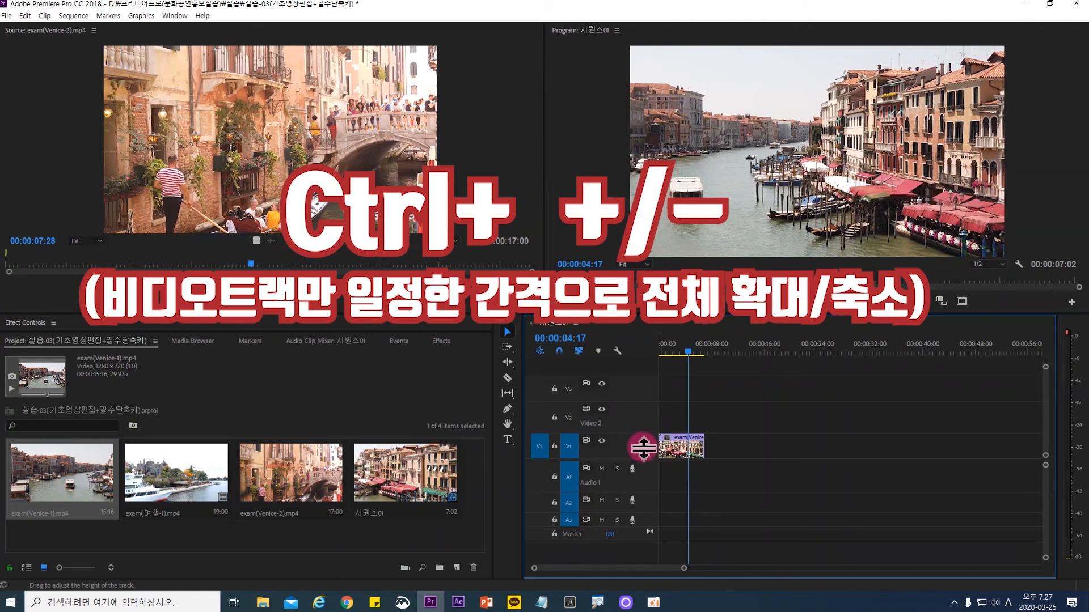
pyautogui.hotkey('ctrl', '=')
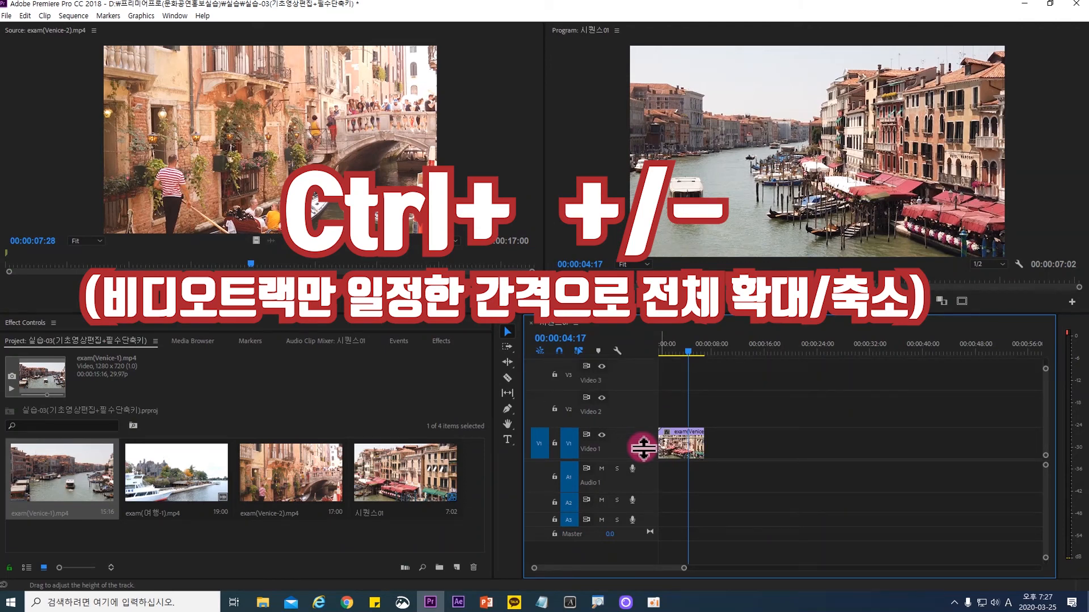
pyautogui.hotkey('ctrl', '-')
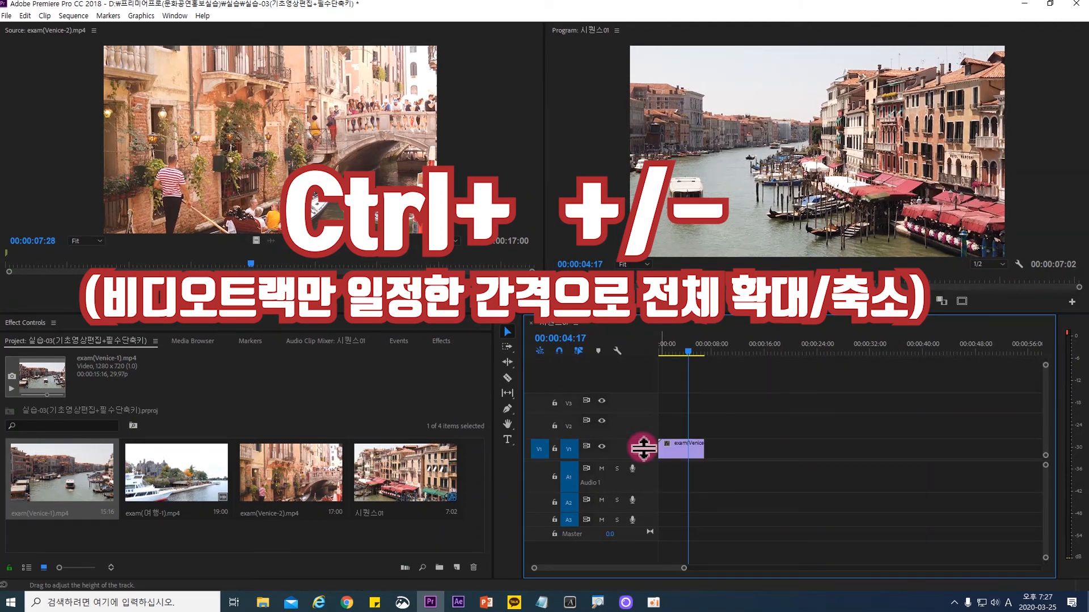
pyautogui.hotkey('ctrl', '=')
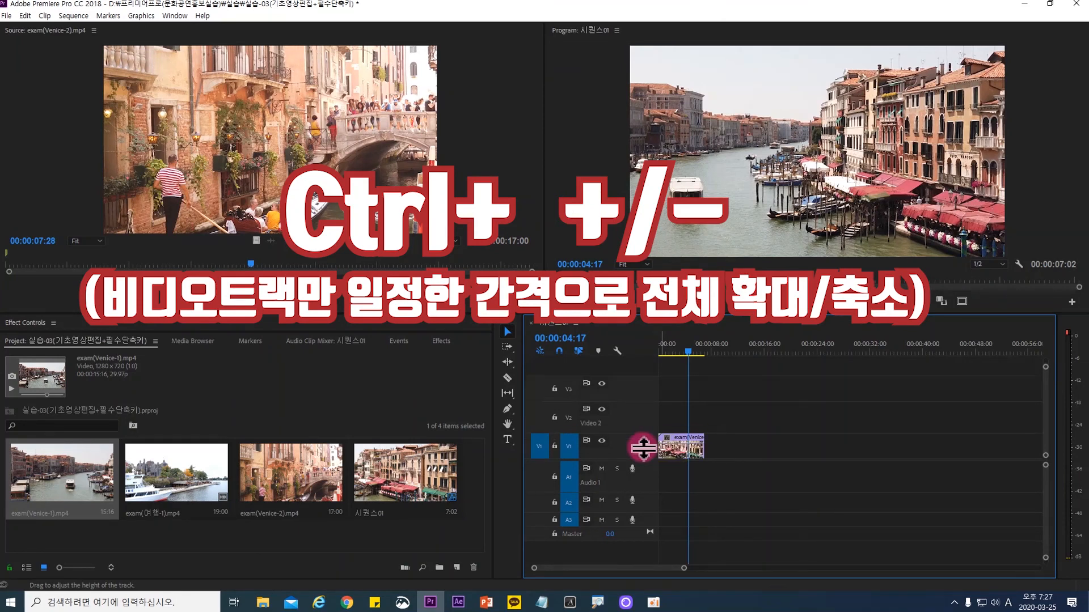
pyautogui.hotkey('ctrl', '=')
pyautogui.hotkey('ctrl', '-')
pyautogui.hotkey('ctrl', '-')
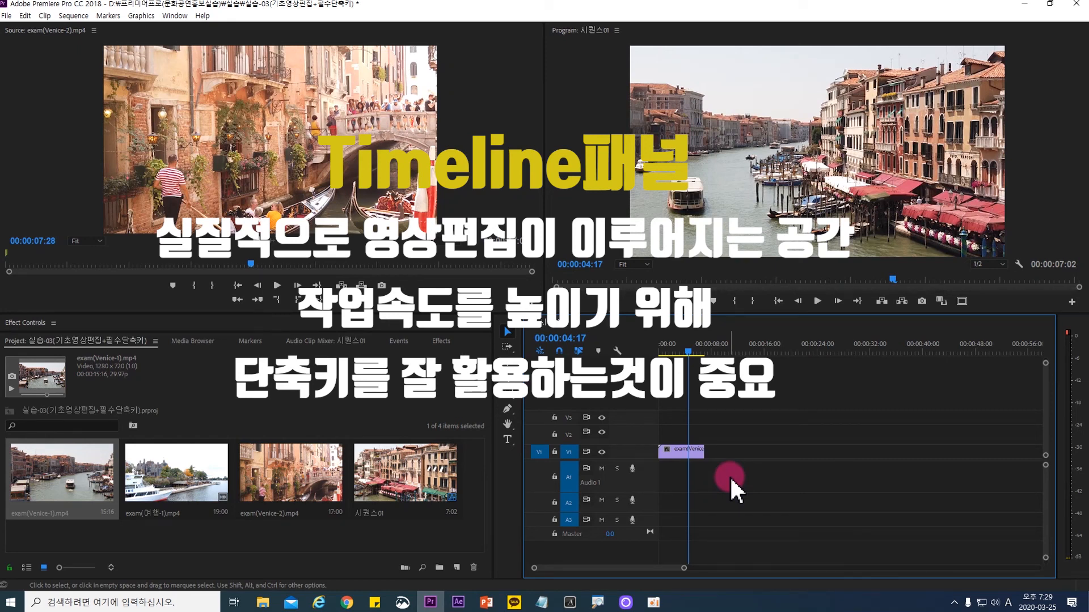
# Open the project clip exam(여행-1).mp4 in the Source monitor.
pyautogui.click(262, 395)
pyautogui.doubleClick(195, 472)
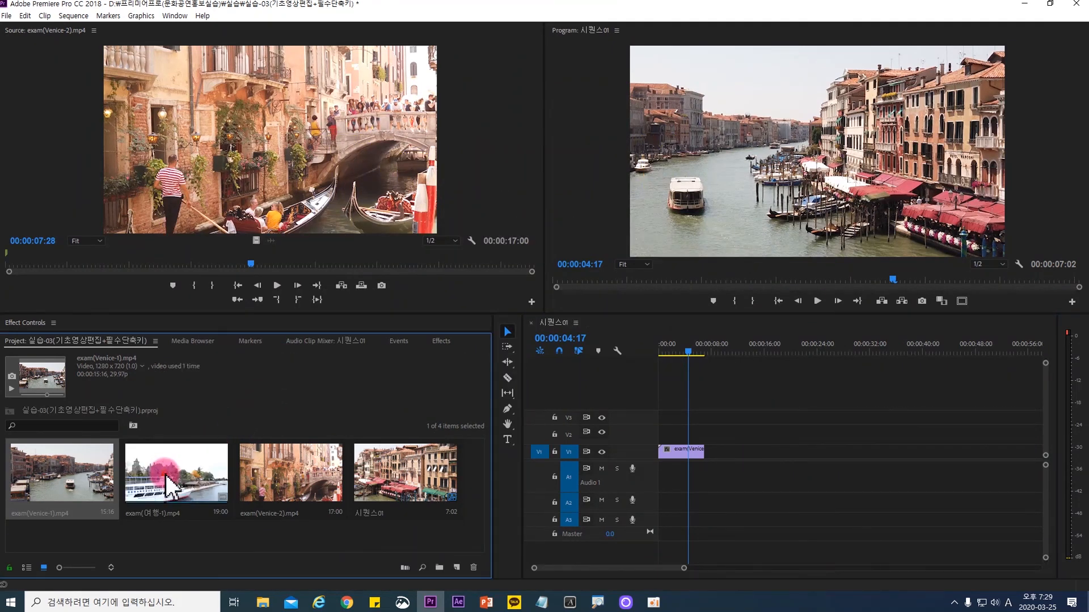
pyautogui.click(315, 187)
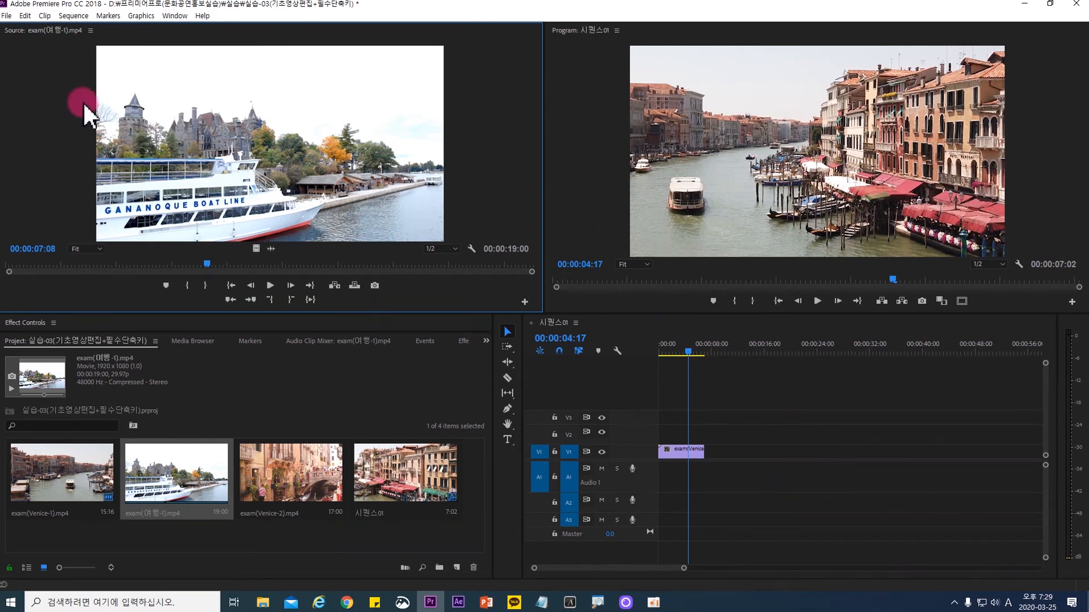
# Save the project under its current name and exit Premiere Pro.
pyautogui.click(7, 15)
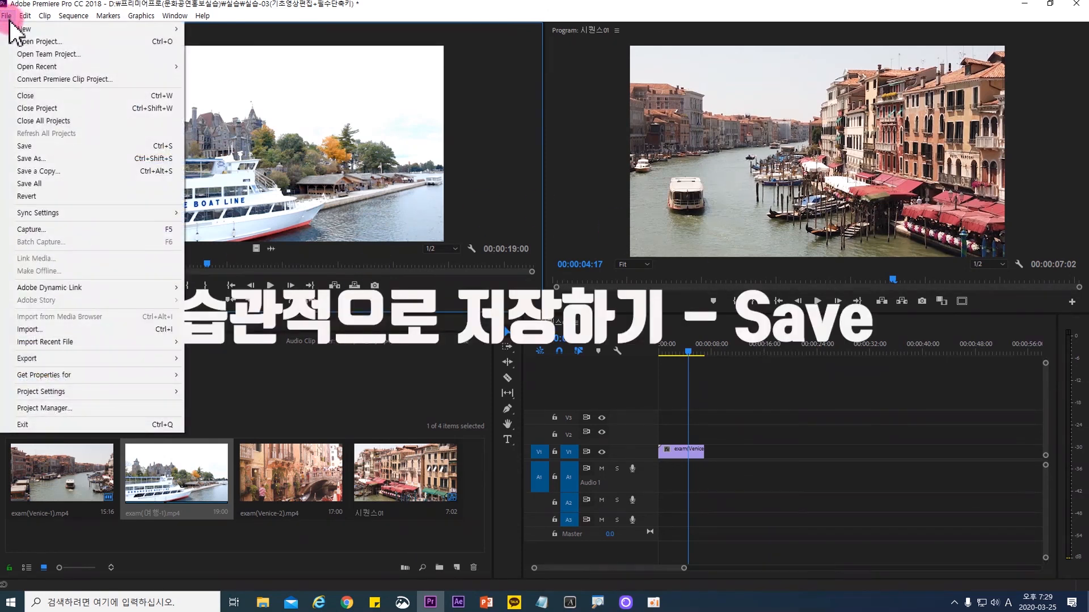
pyautogui.click(26, 147)
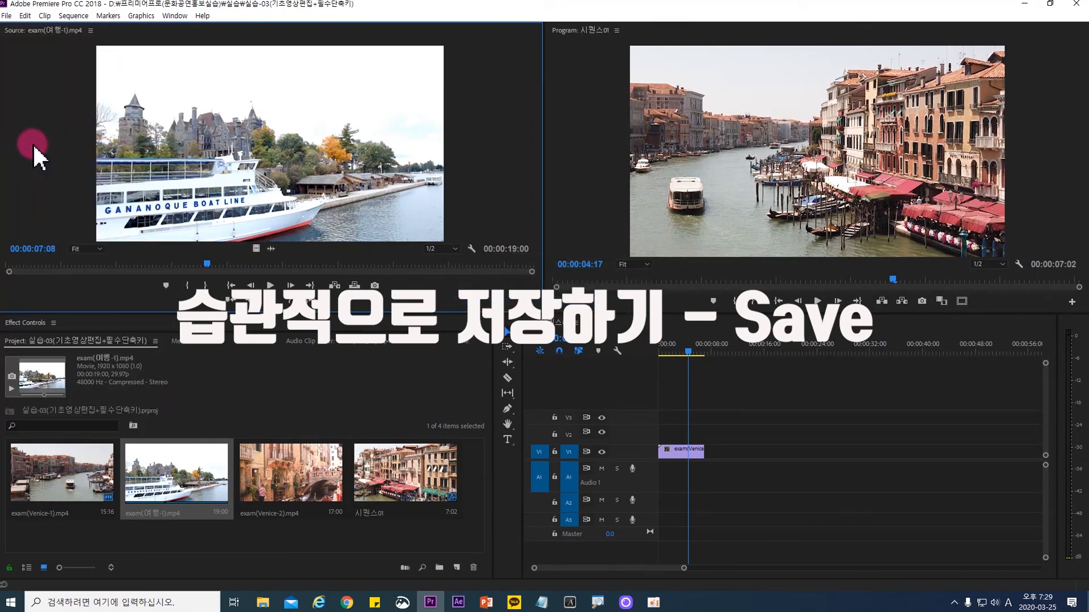
pyautogui.click(6, 15)
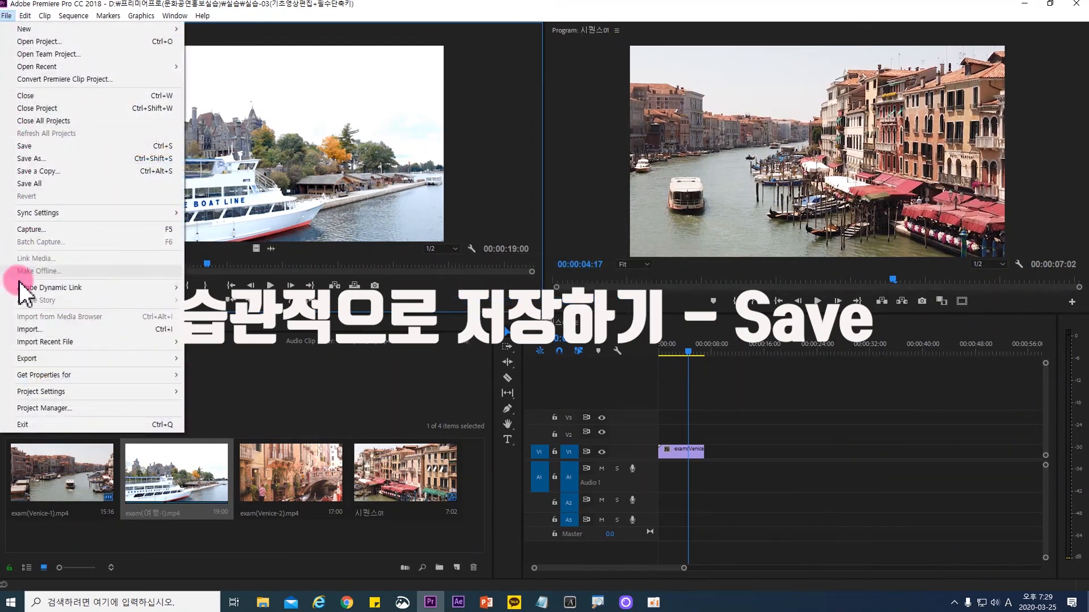
pyautogui.click(38, 426)
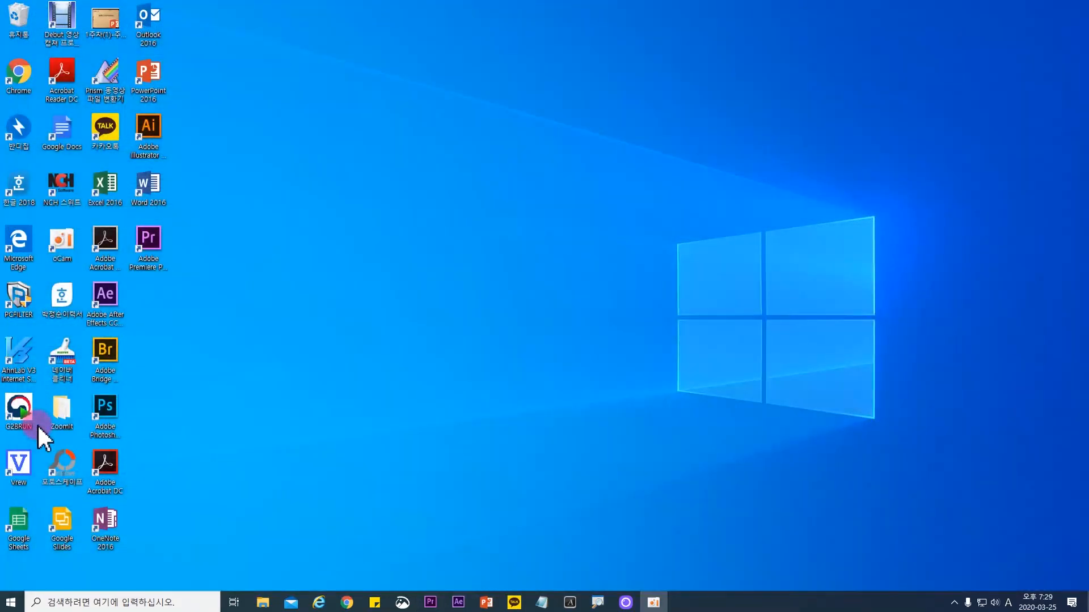